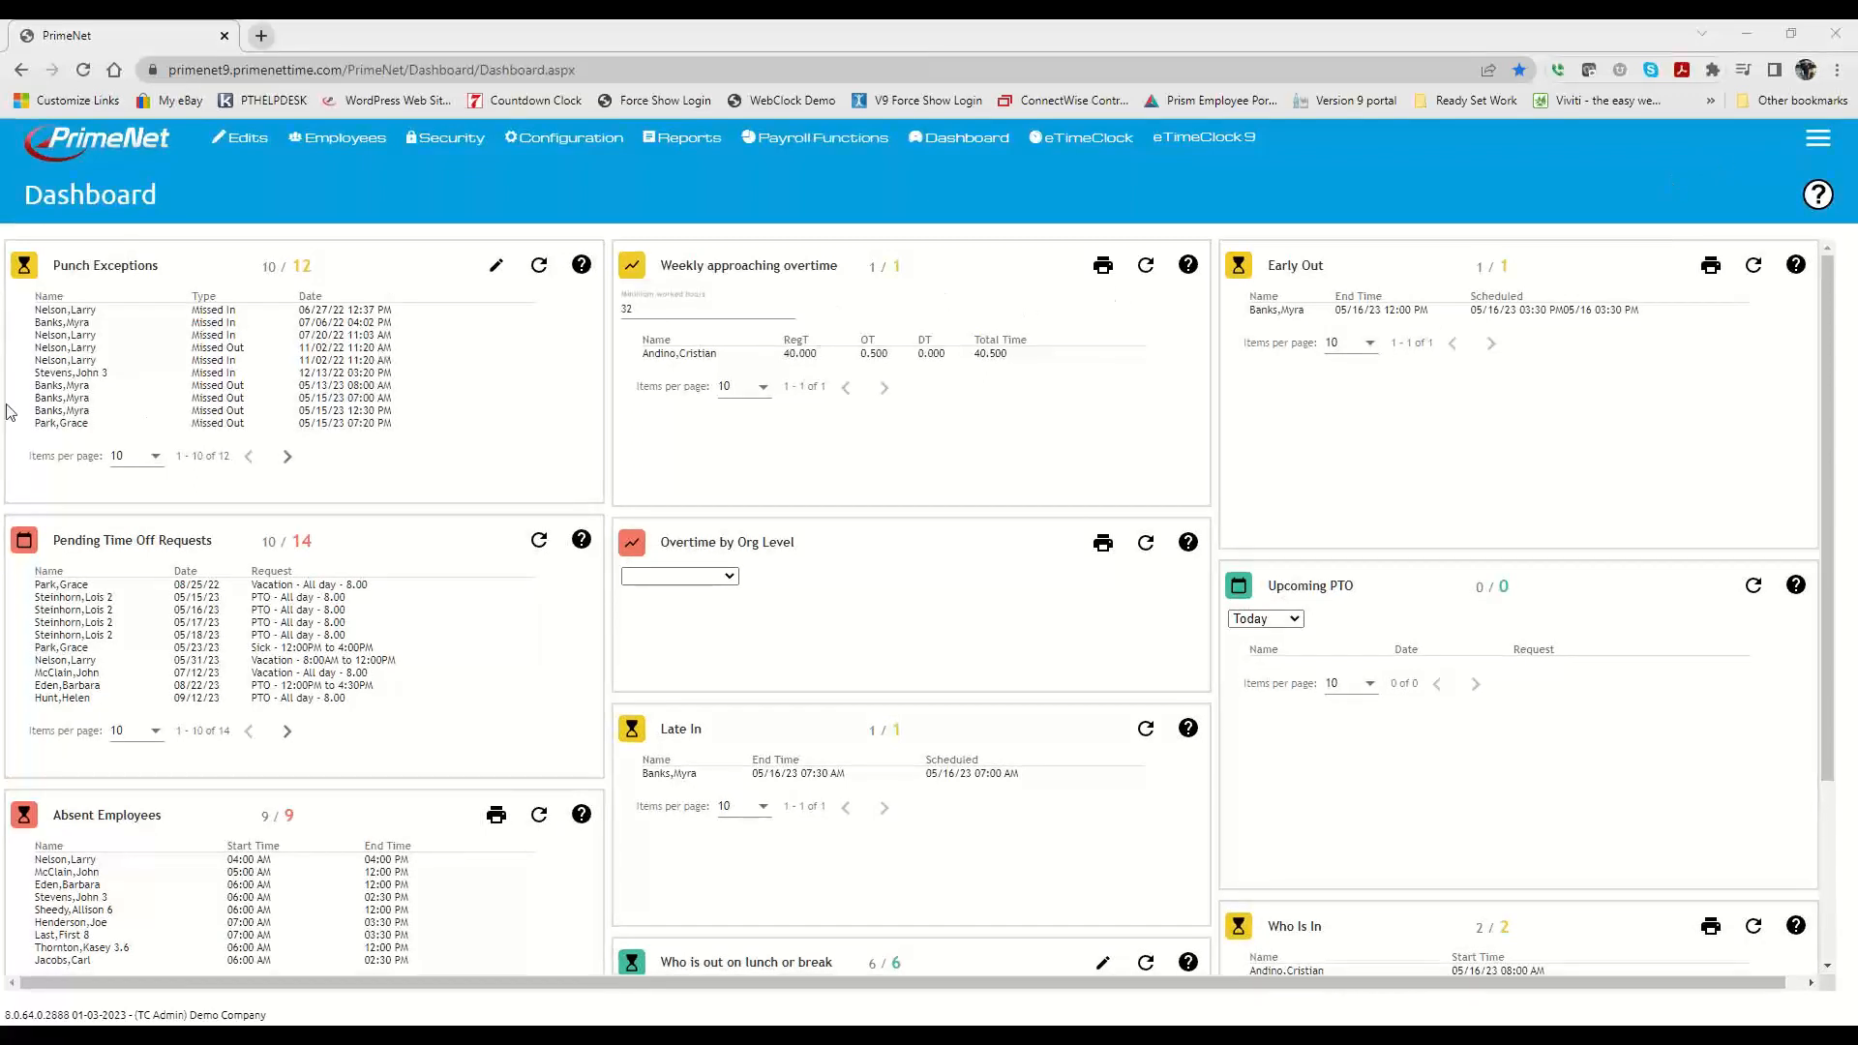
Step: Open the Time Management page and look at the timesheet view's employee list
{"action": "left_click", "coordinate": [244, 137]}
{"action": "left_click", "coordinate": [253, 183]}
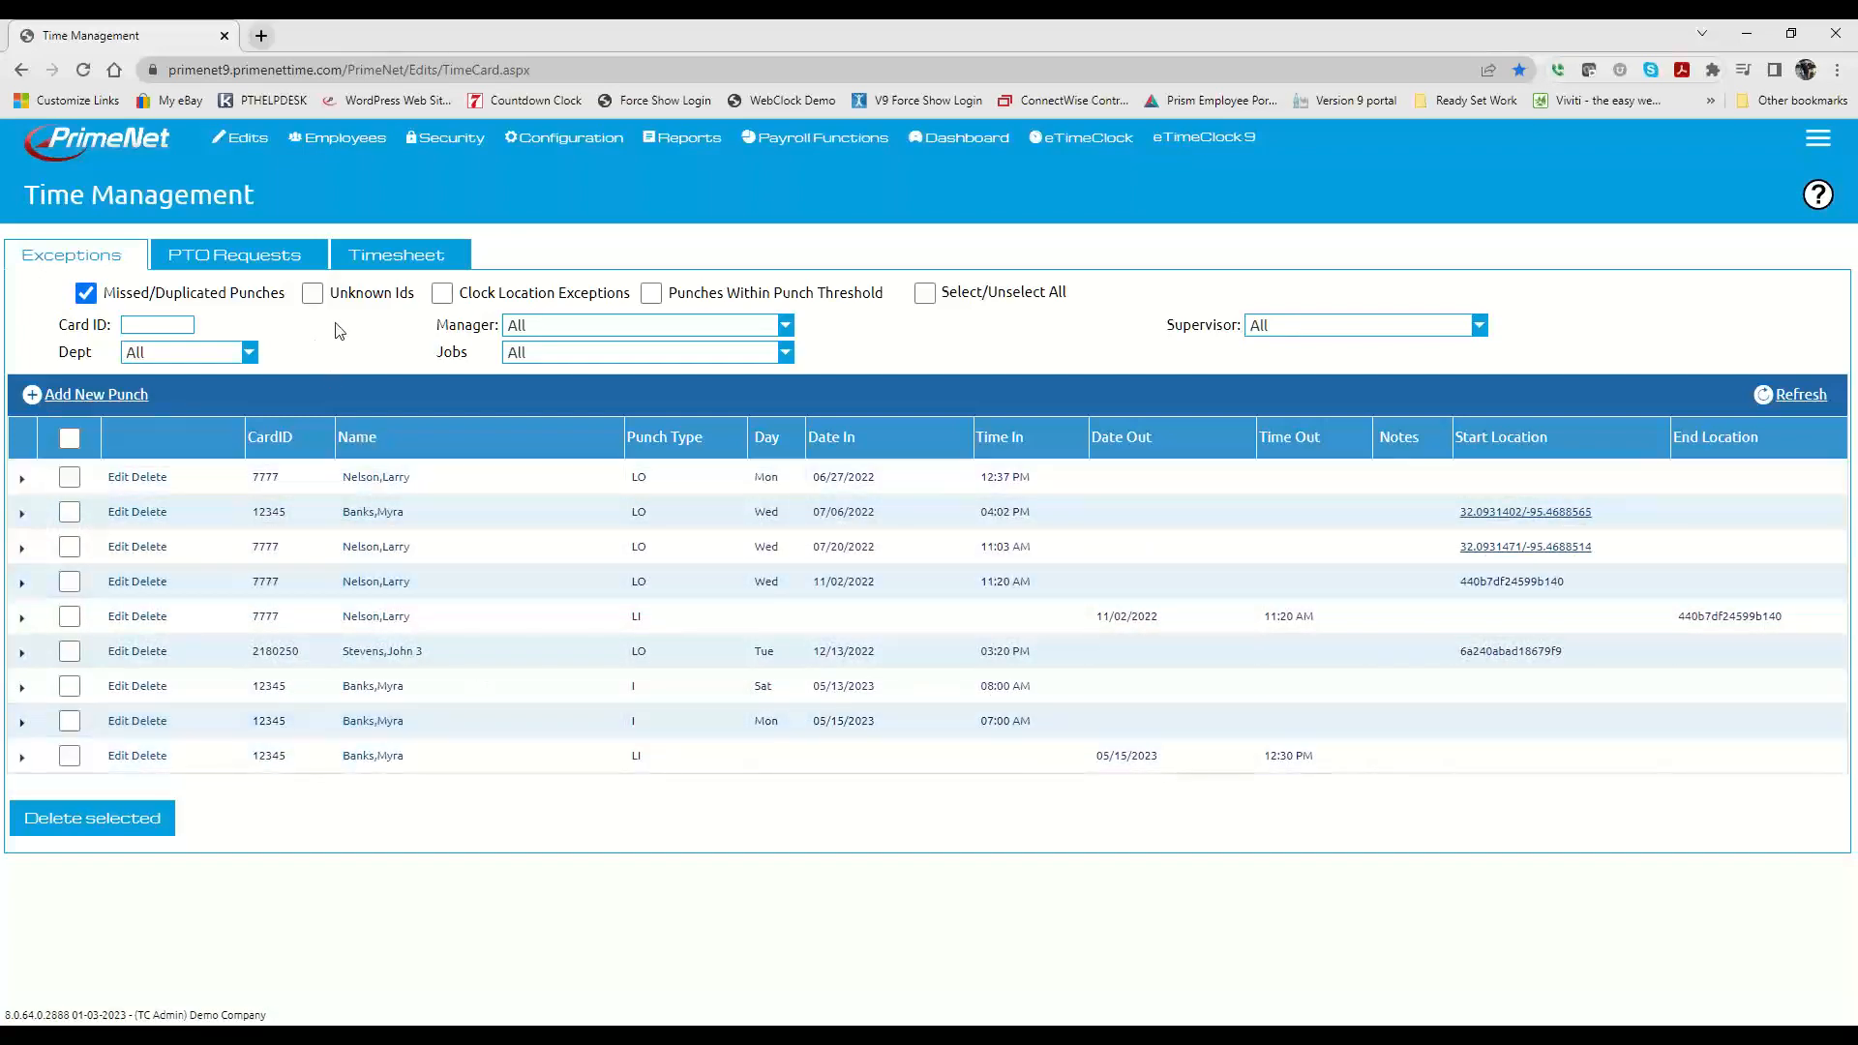
{"action": "left_click", "coordinate": [387, 259]}
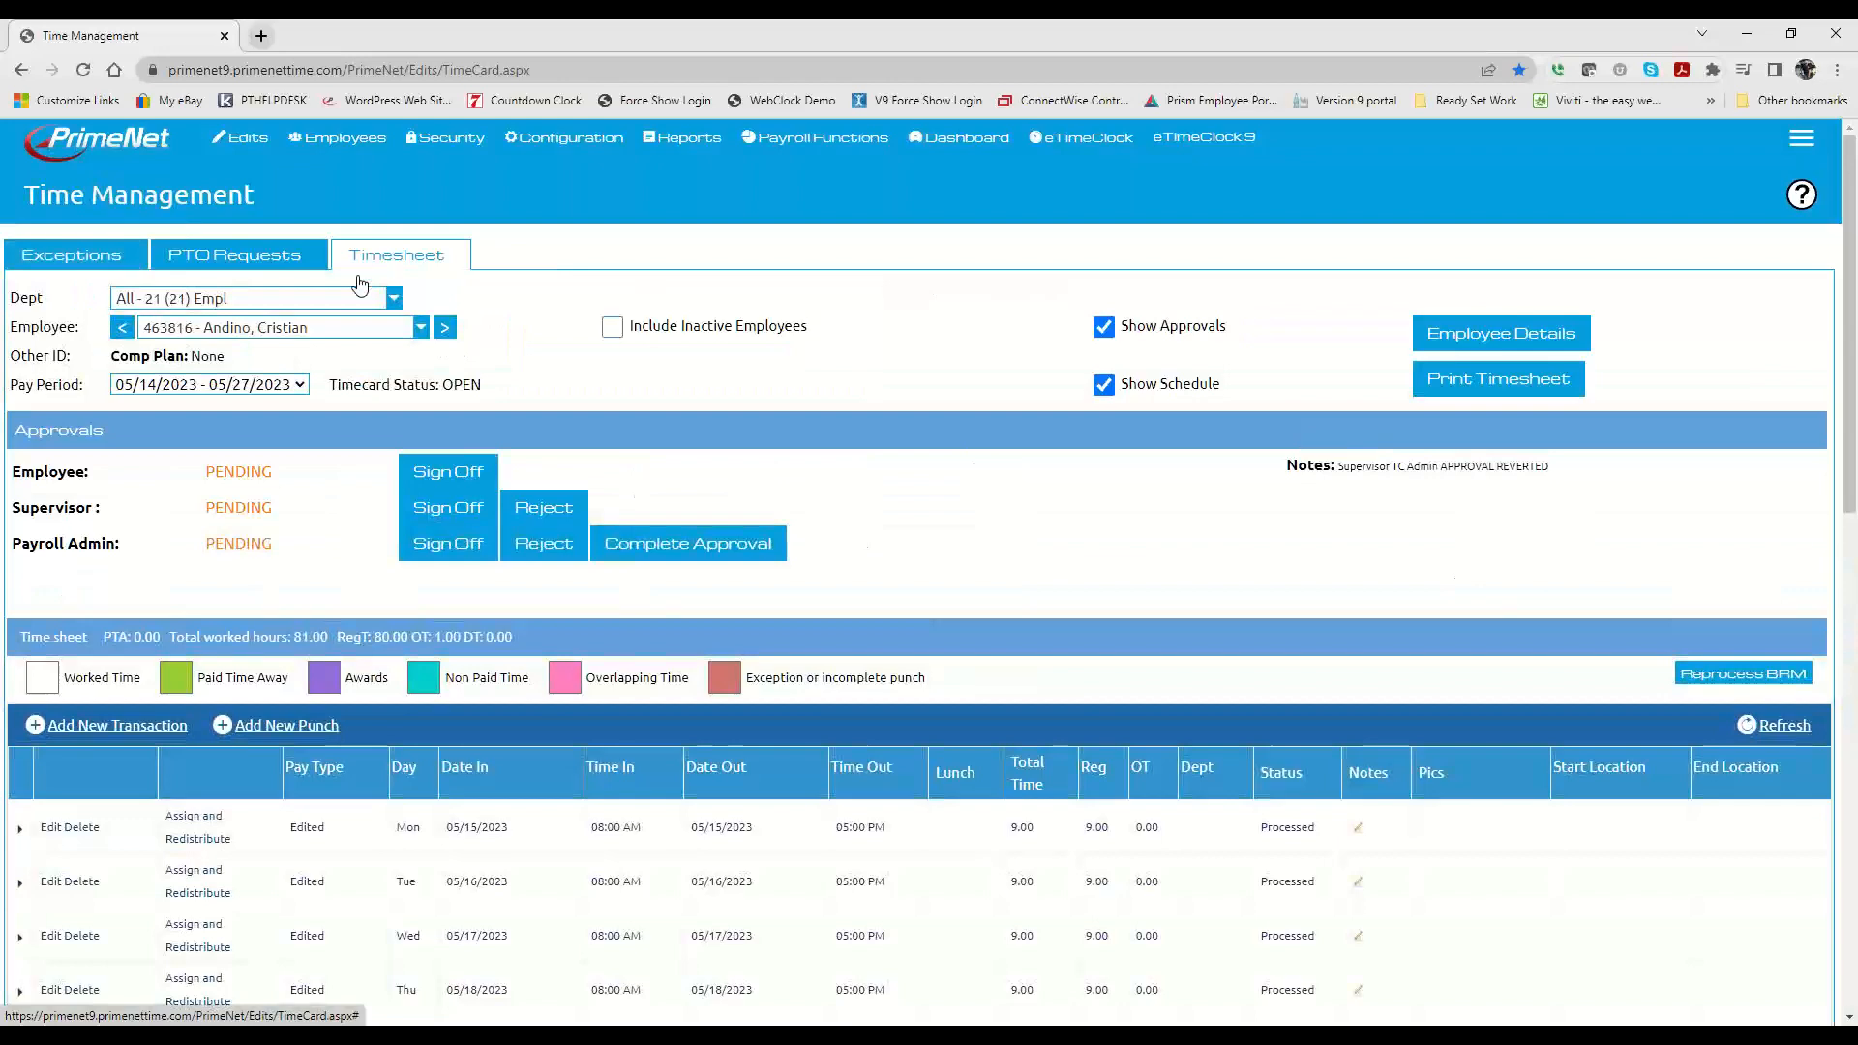
{"action": "left_click", "coordinate": [308, 327]}
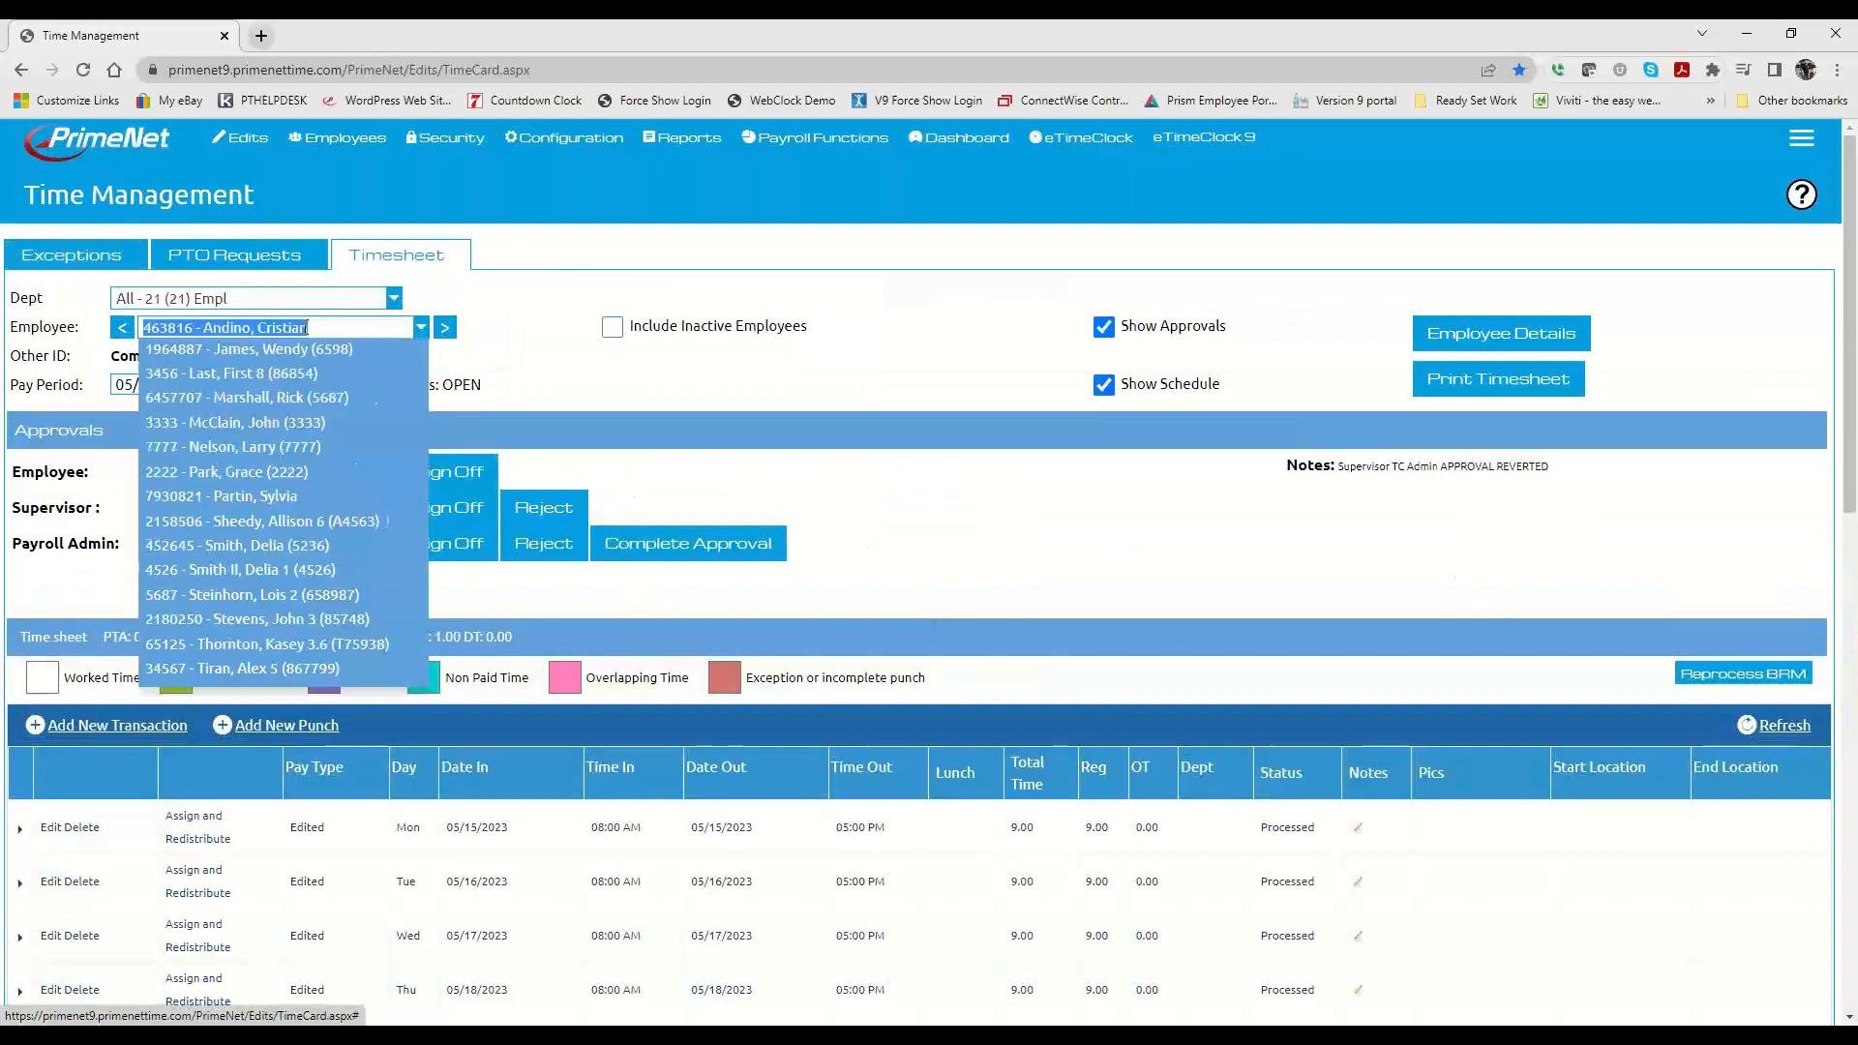
{"action": "left_click", "coordinate": [401, 238]}
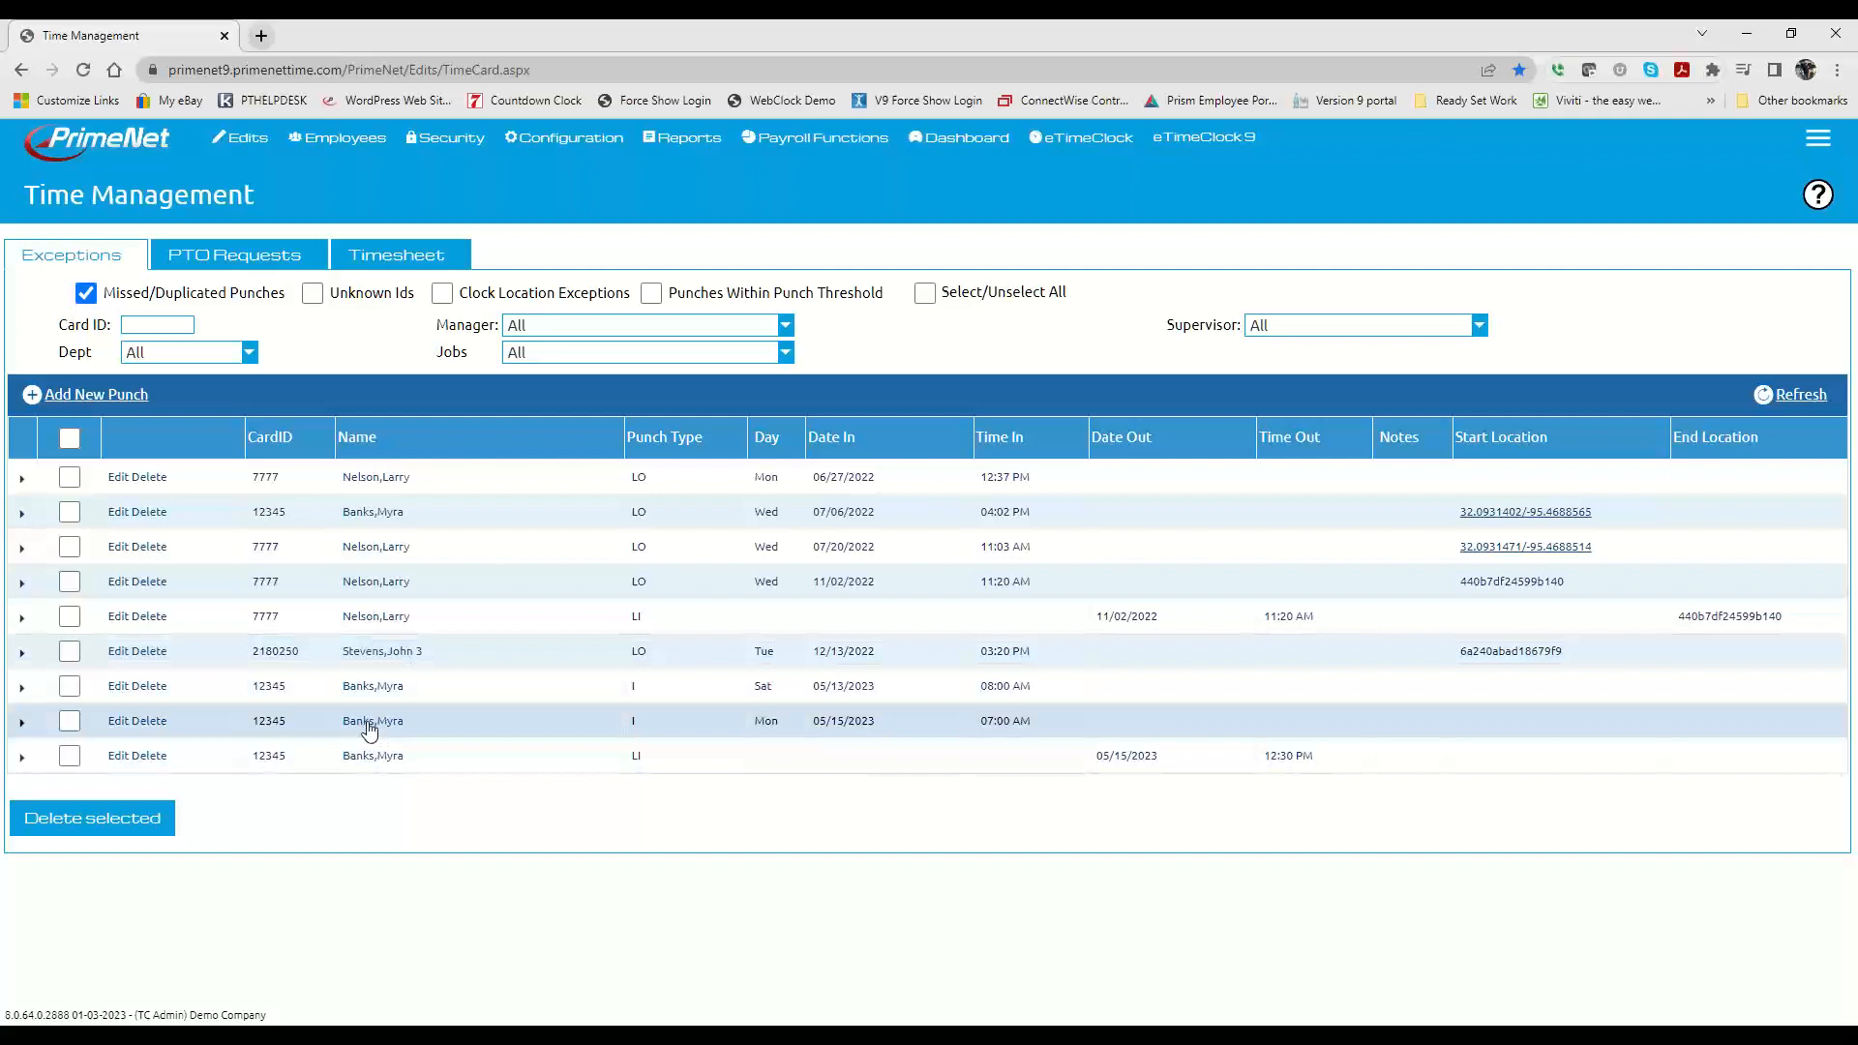
Step: Show the timesheet for the 04/30/2023 - 05/13/2023 pay period
{"action": "left_click", "coordinate": [410, 260]}
{"action": "left_click", "coordinate": [213, 386]}
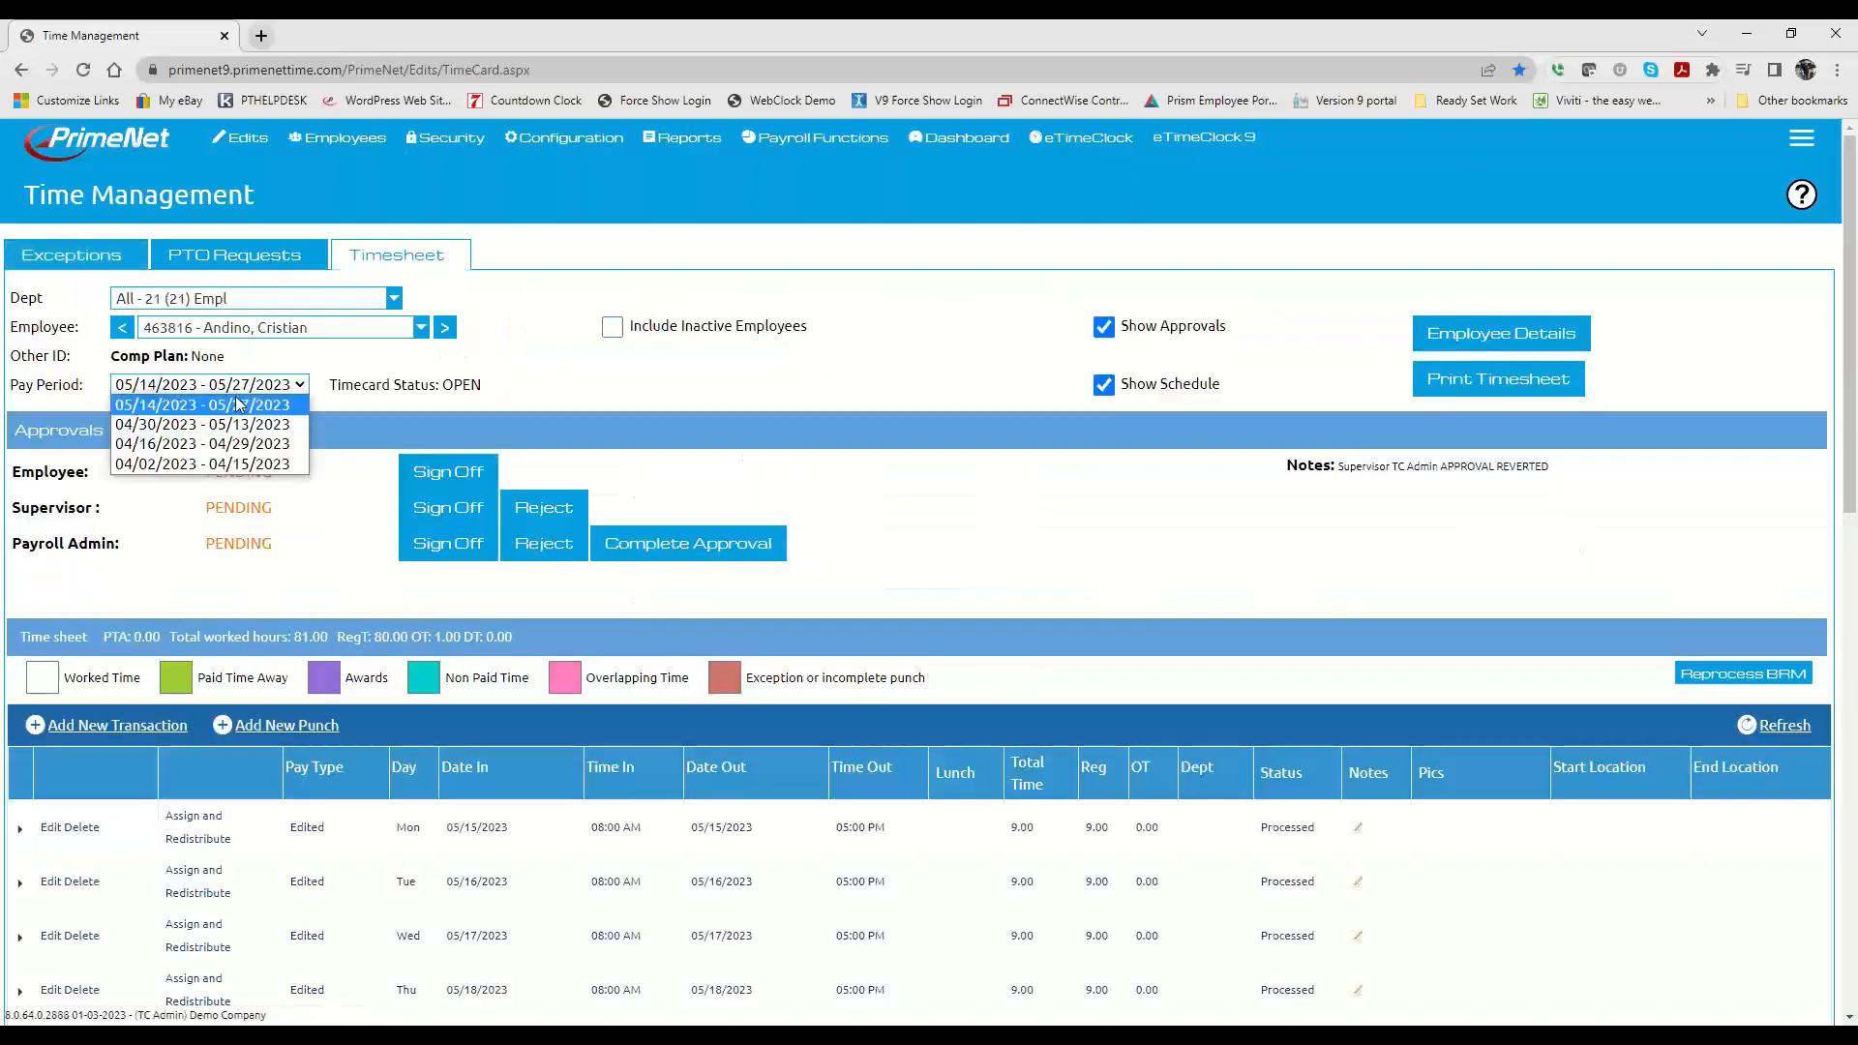
{"action": "left_click", "coordinate": [225, 427]}
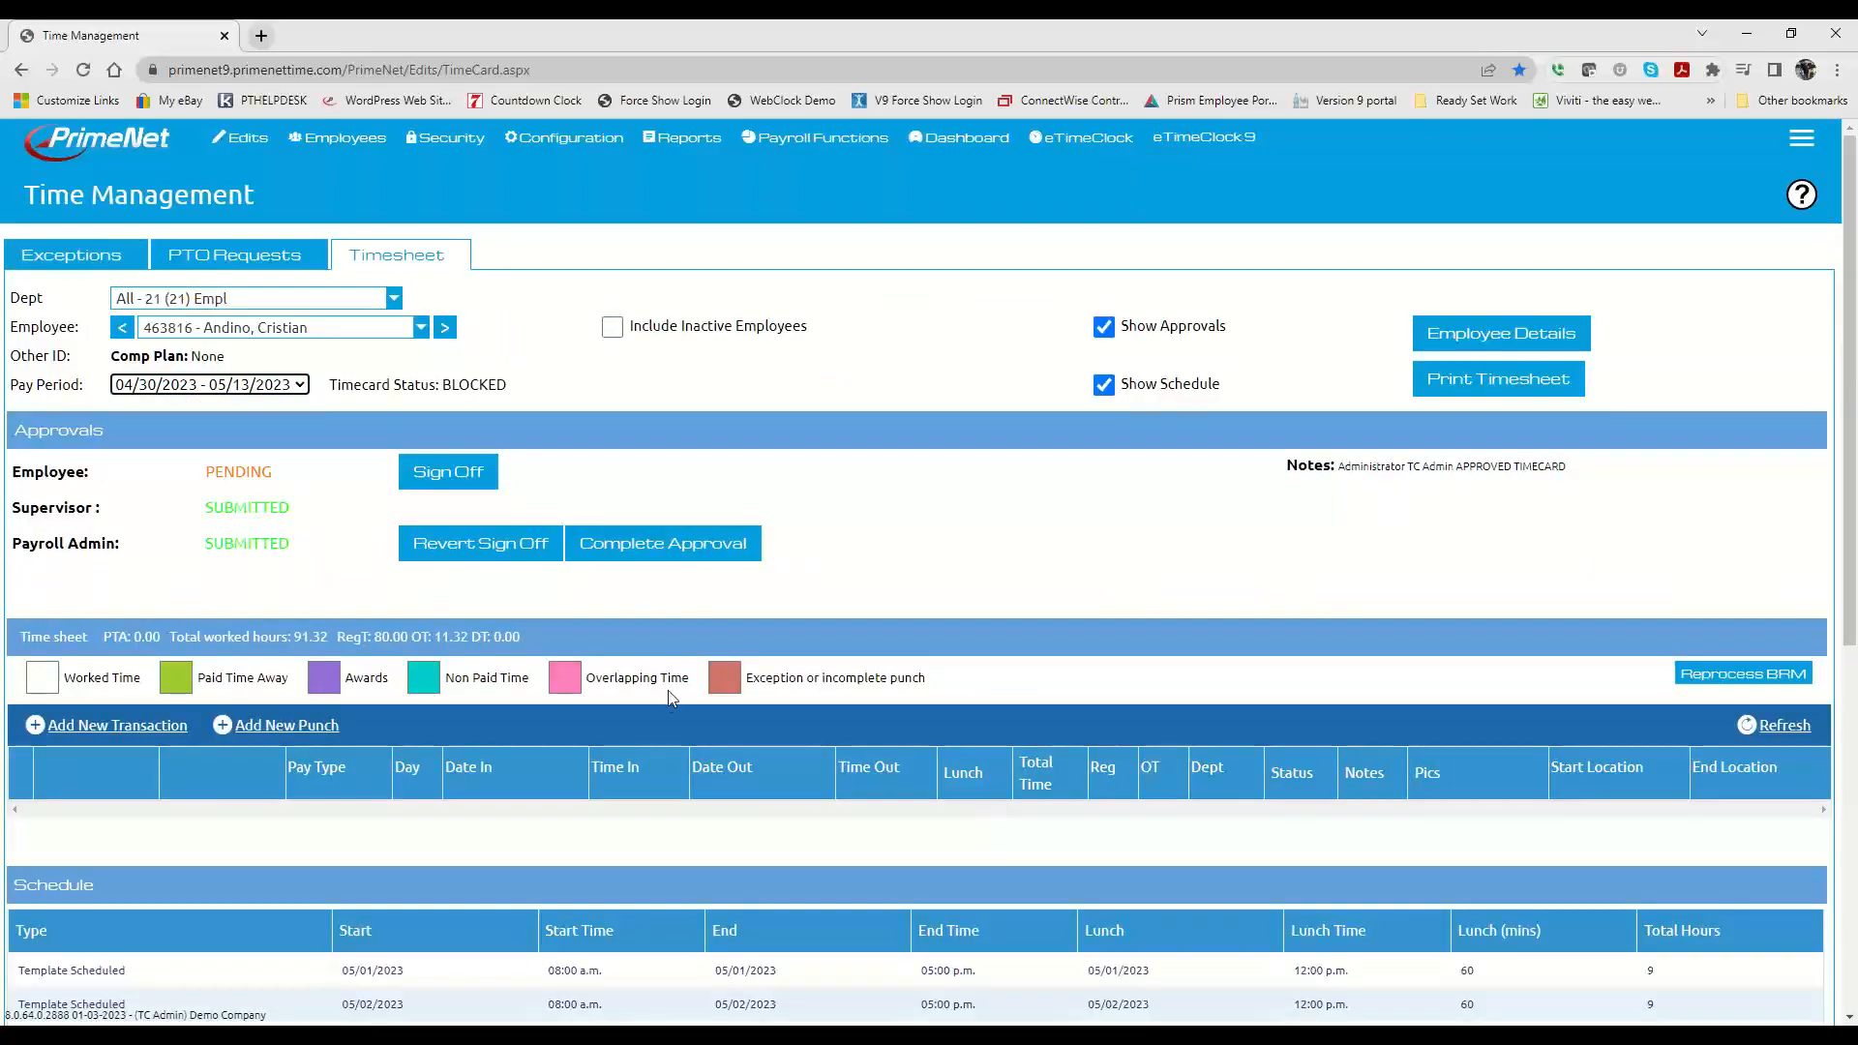
Step: Open the Saturday 05/13/2023 punch exception for editing and review the employee's timecard entries listed beneath it
{"action": "left_click", "coordinate": [93, 264]}
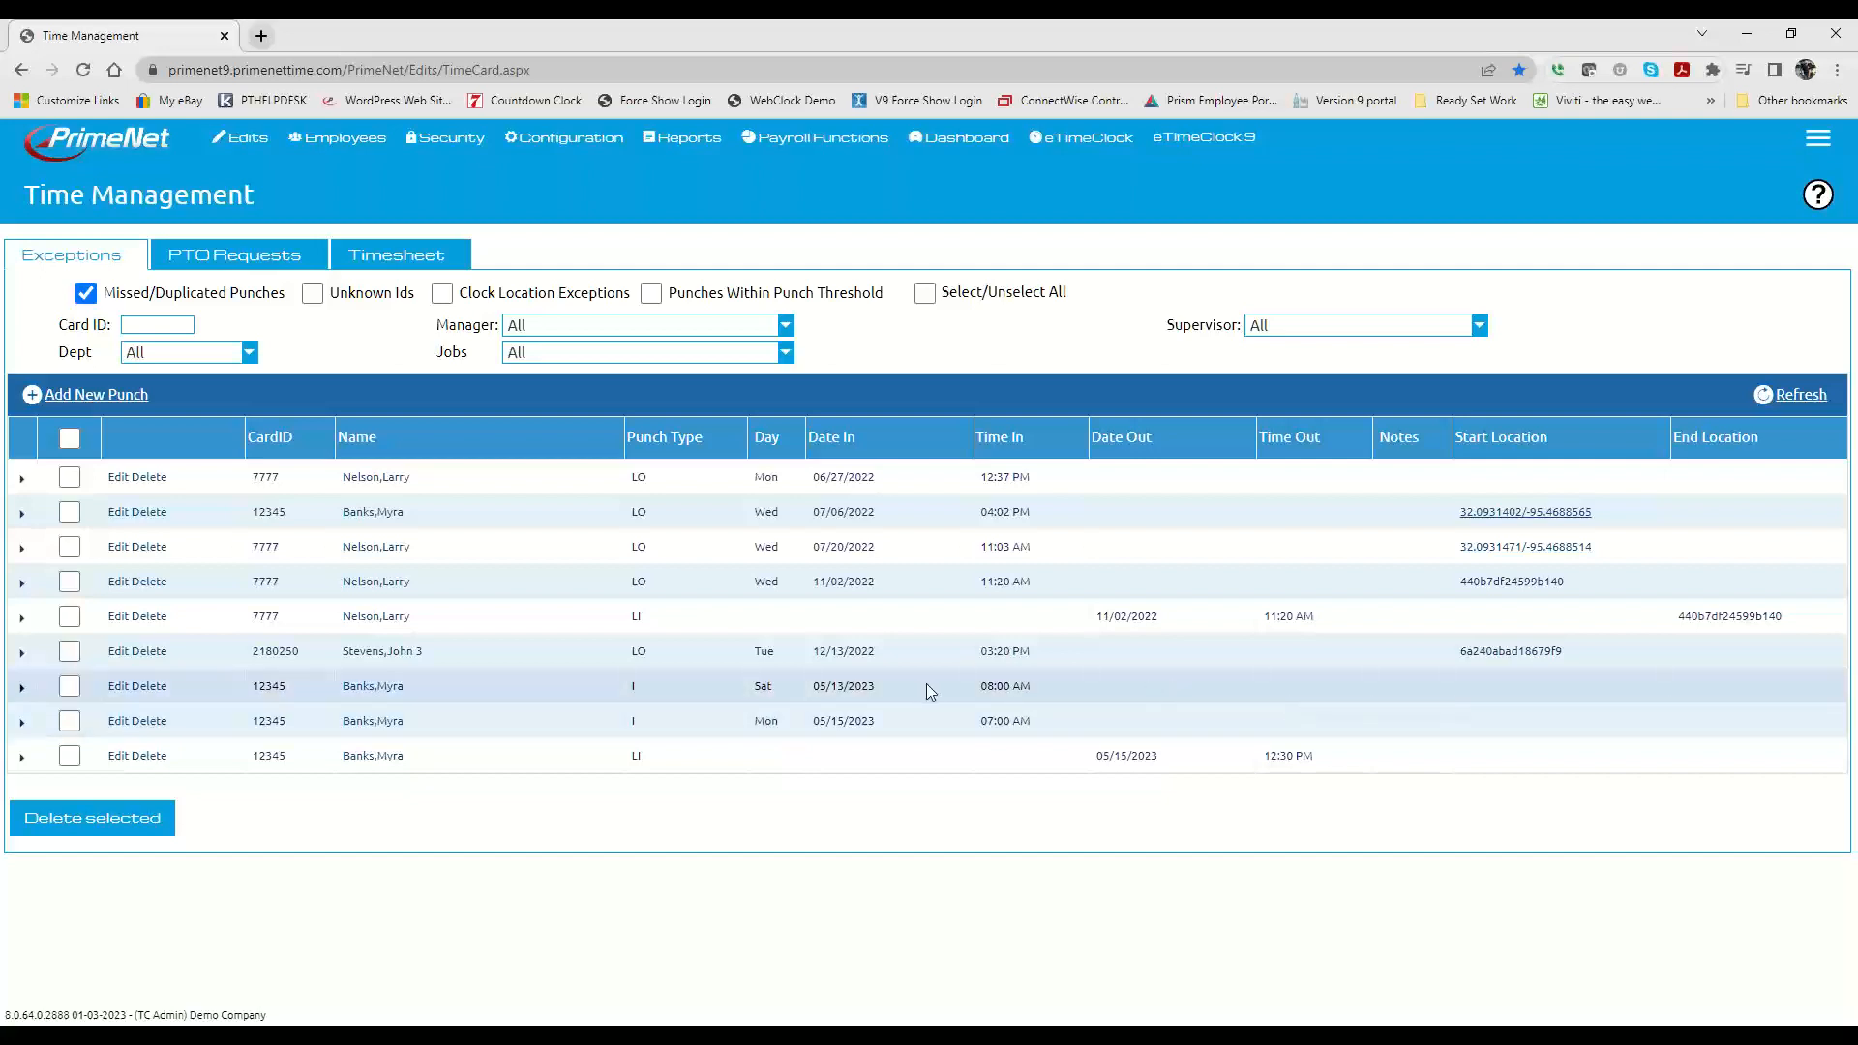
{"action": "left_click", "coordinate": [1127, 685]}
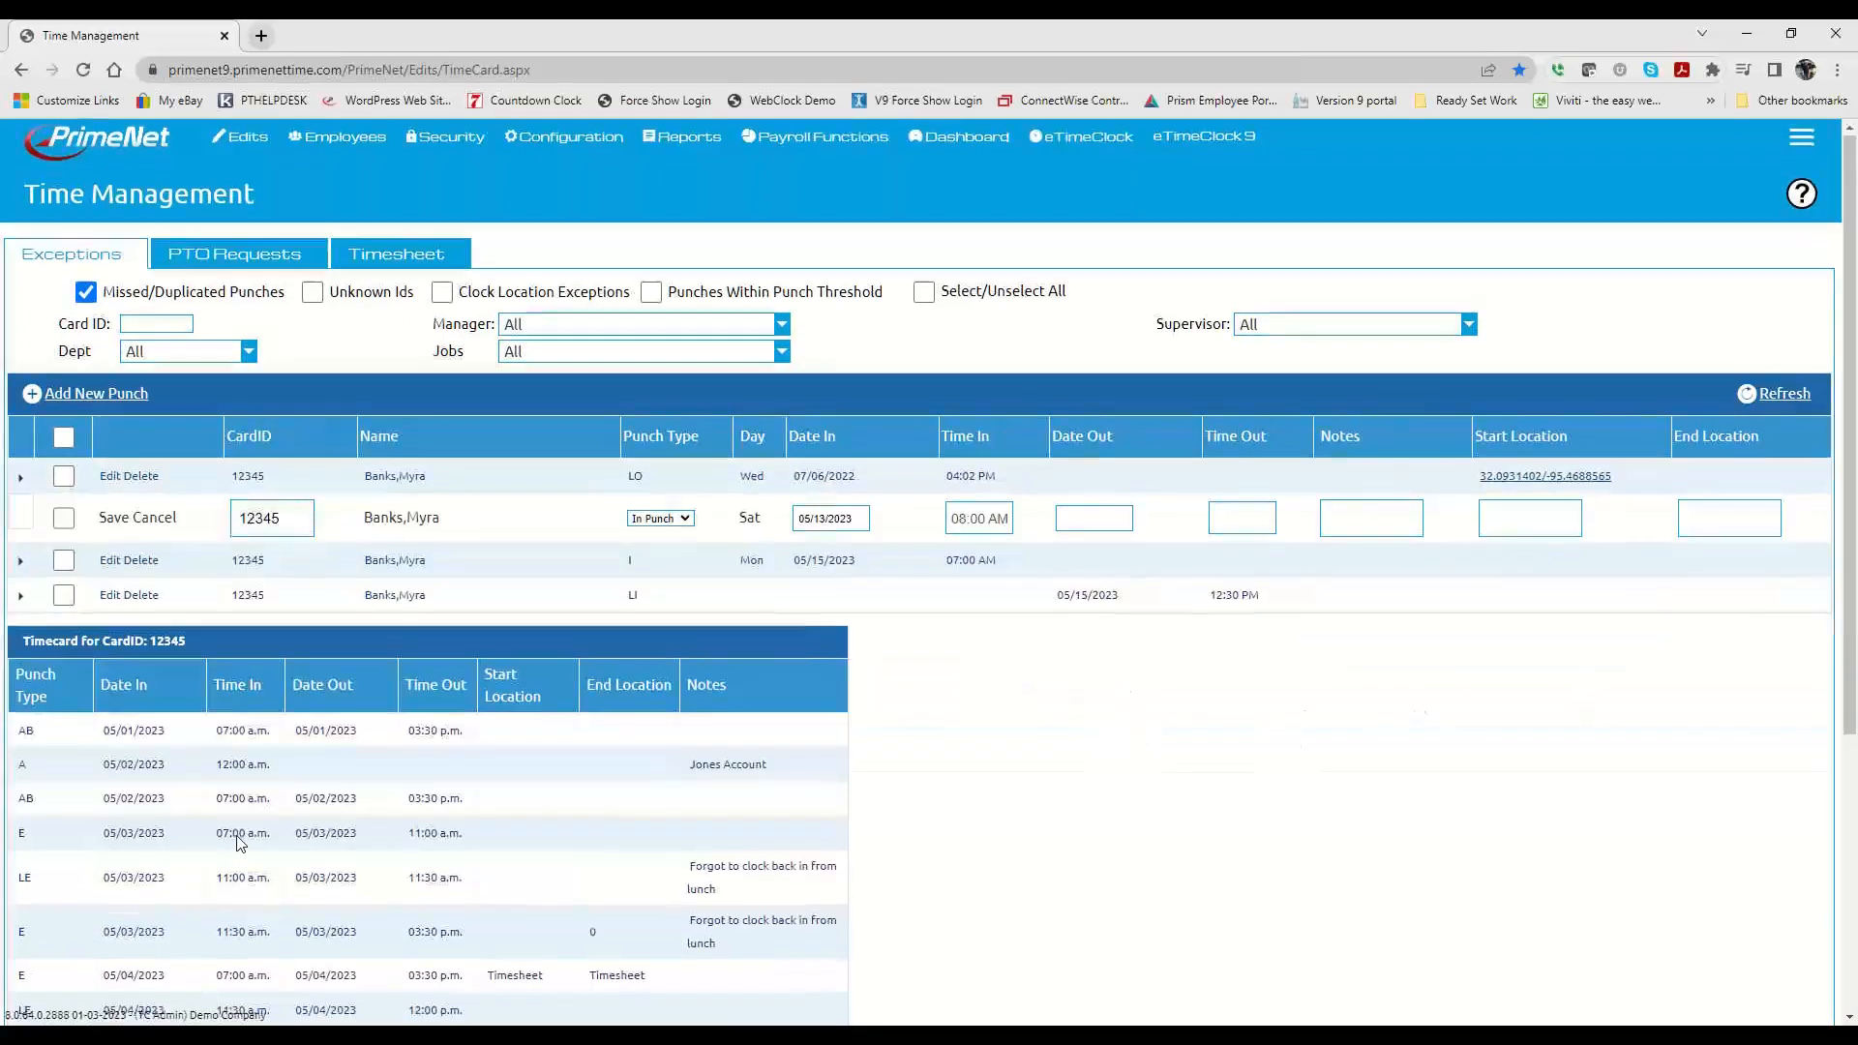
{"action": "scroll", "coordinate": [233, 842], "scroll_direction": "down", "scroll_amount": 2}
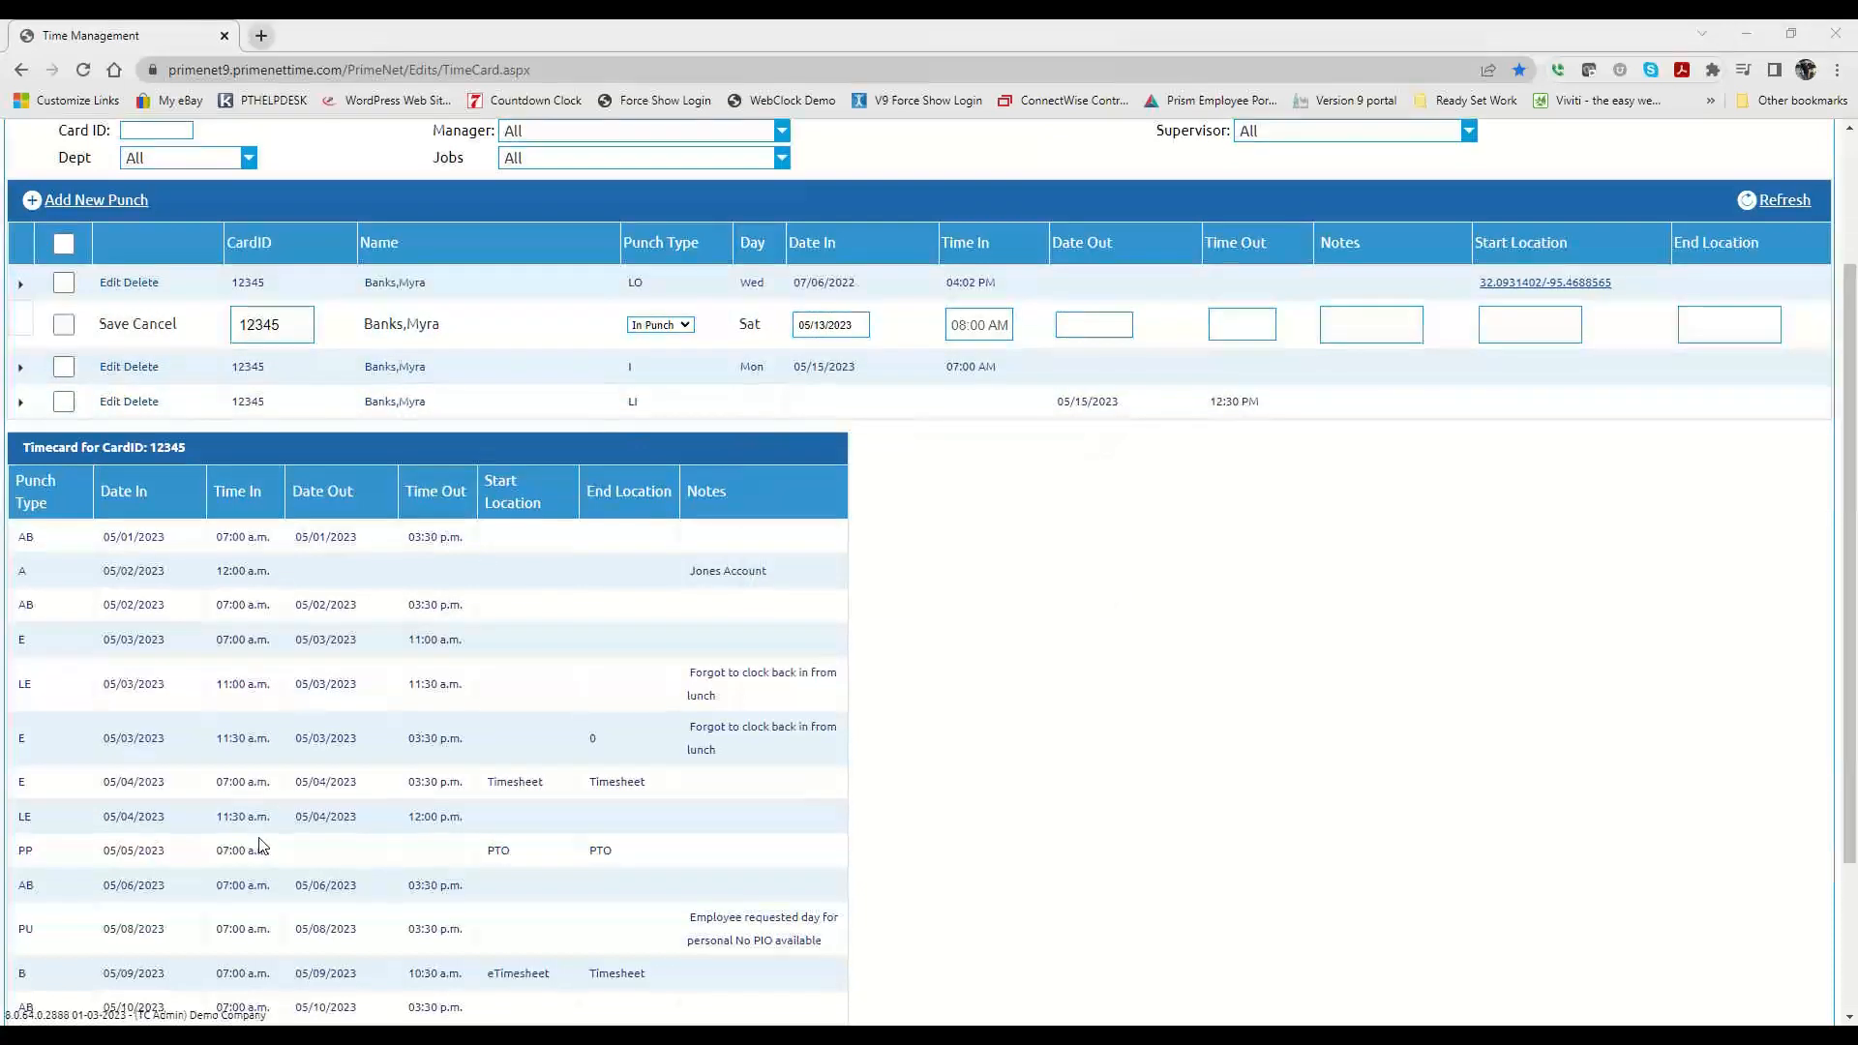
{"action": "scroll", "coordinate": [260, 845], "scroll_direction": "down", "scroll_amount": 3}
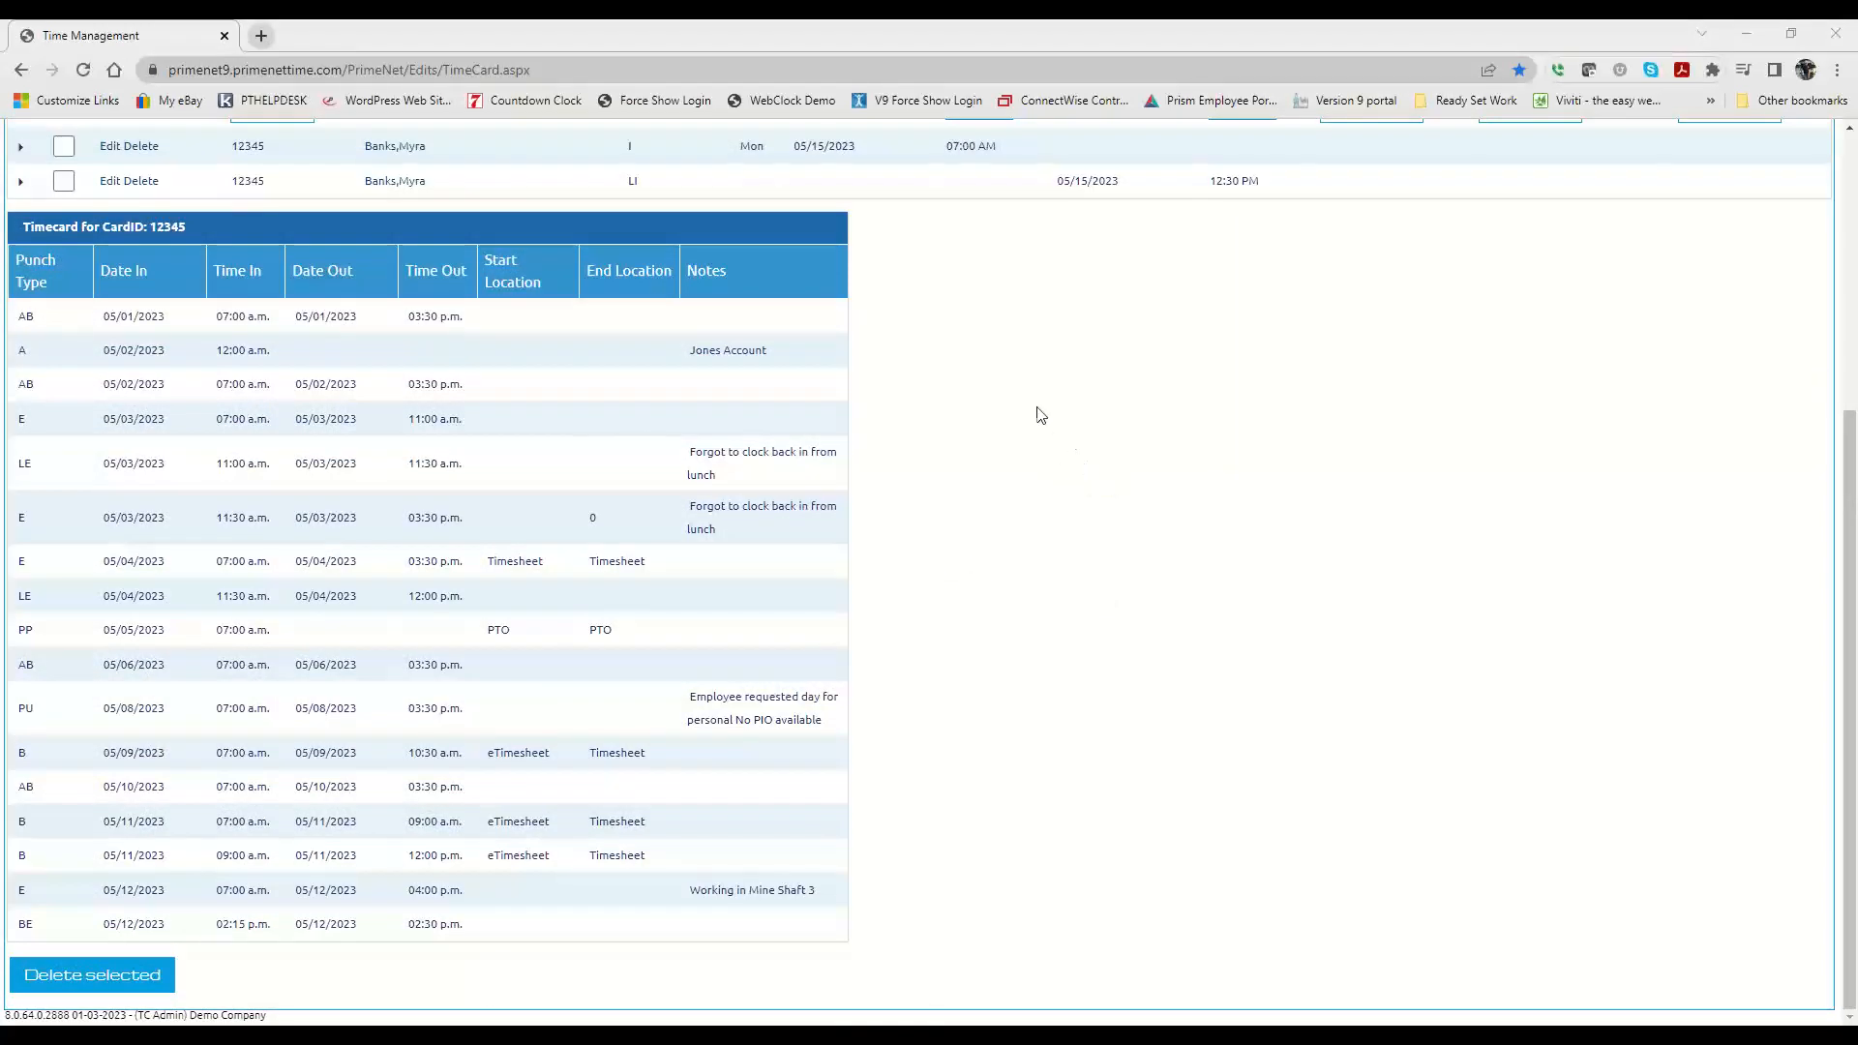
{"action": "scroll", "coordinate": [900, 514], "scroll_direction": "up", "scroll_amount": 4}
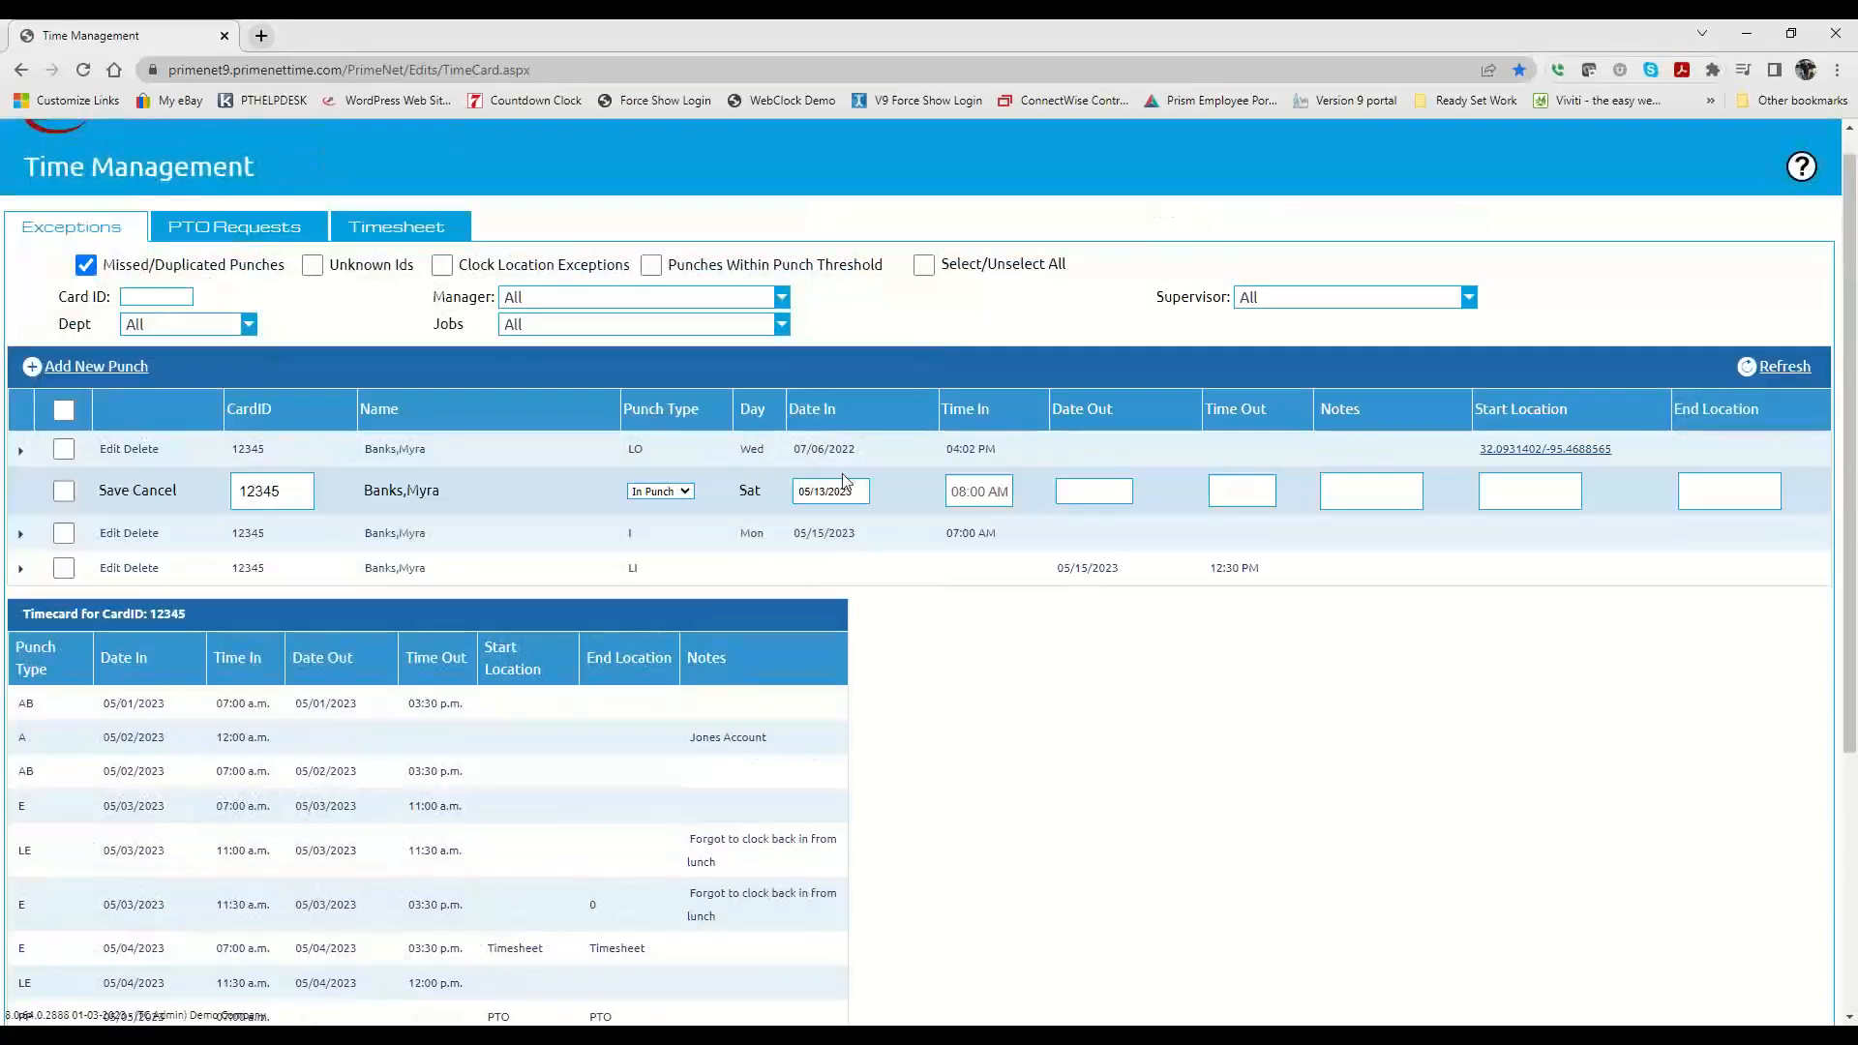
Step: Set the 05/13/2023 punch's time out to 03:30 PM
{"action": "left_click", "coordinate": [1258, 491]}
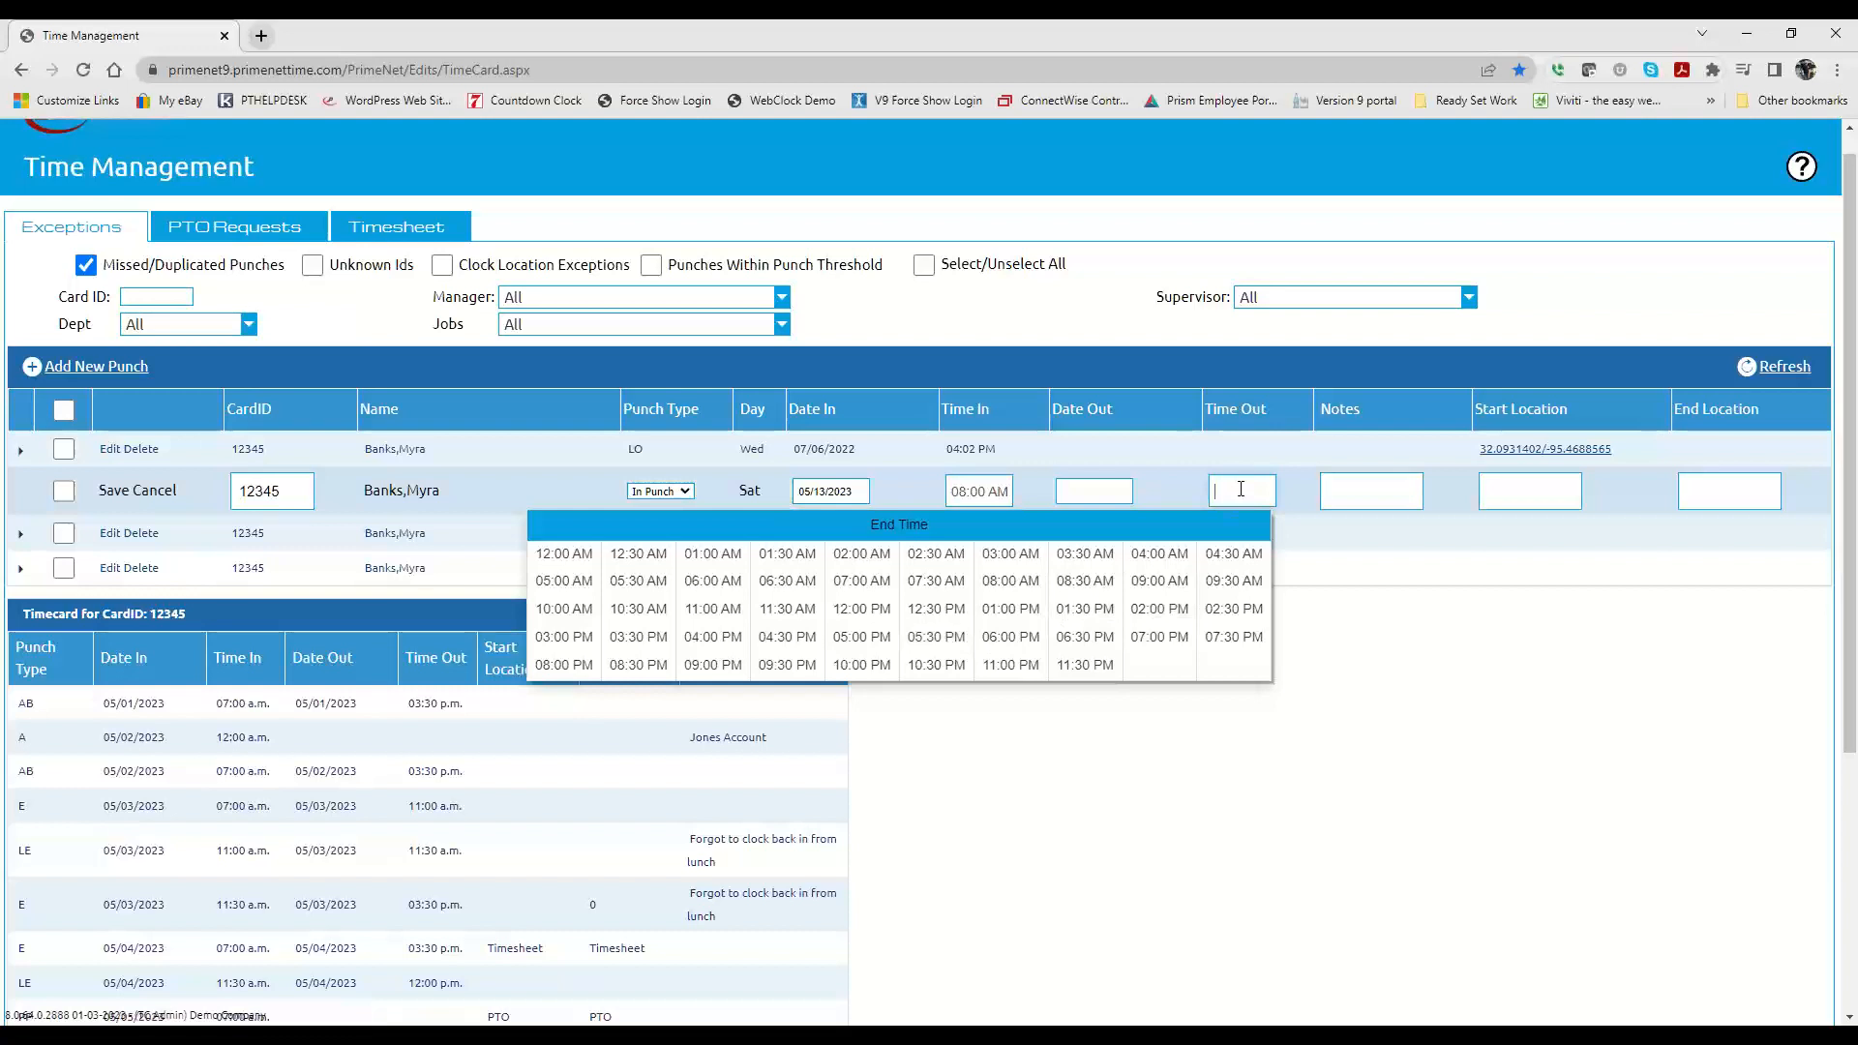
{"action": "type", "text": "1530"}
{"action": "left_click", "coordinate": [1298, 487]}
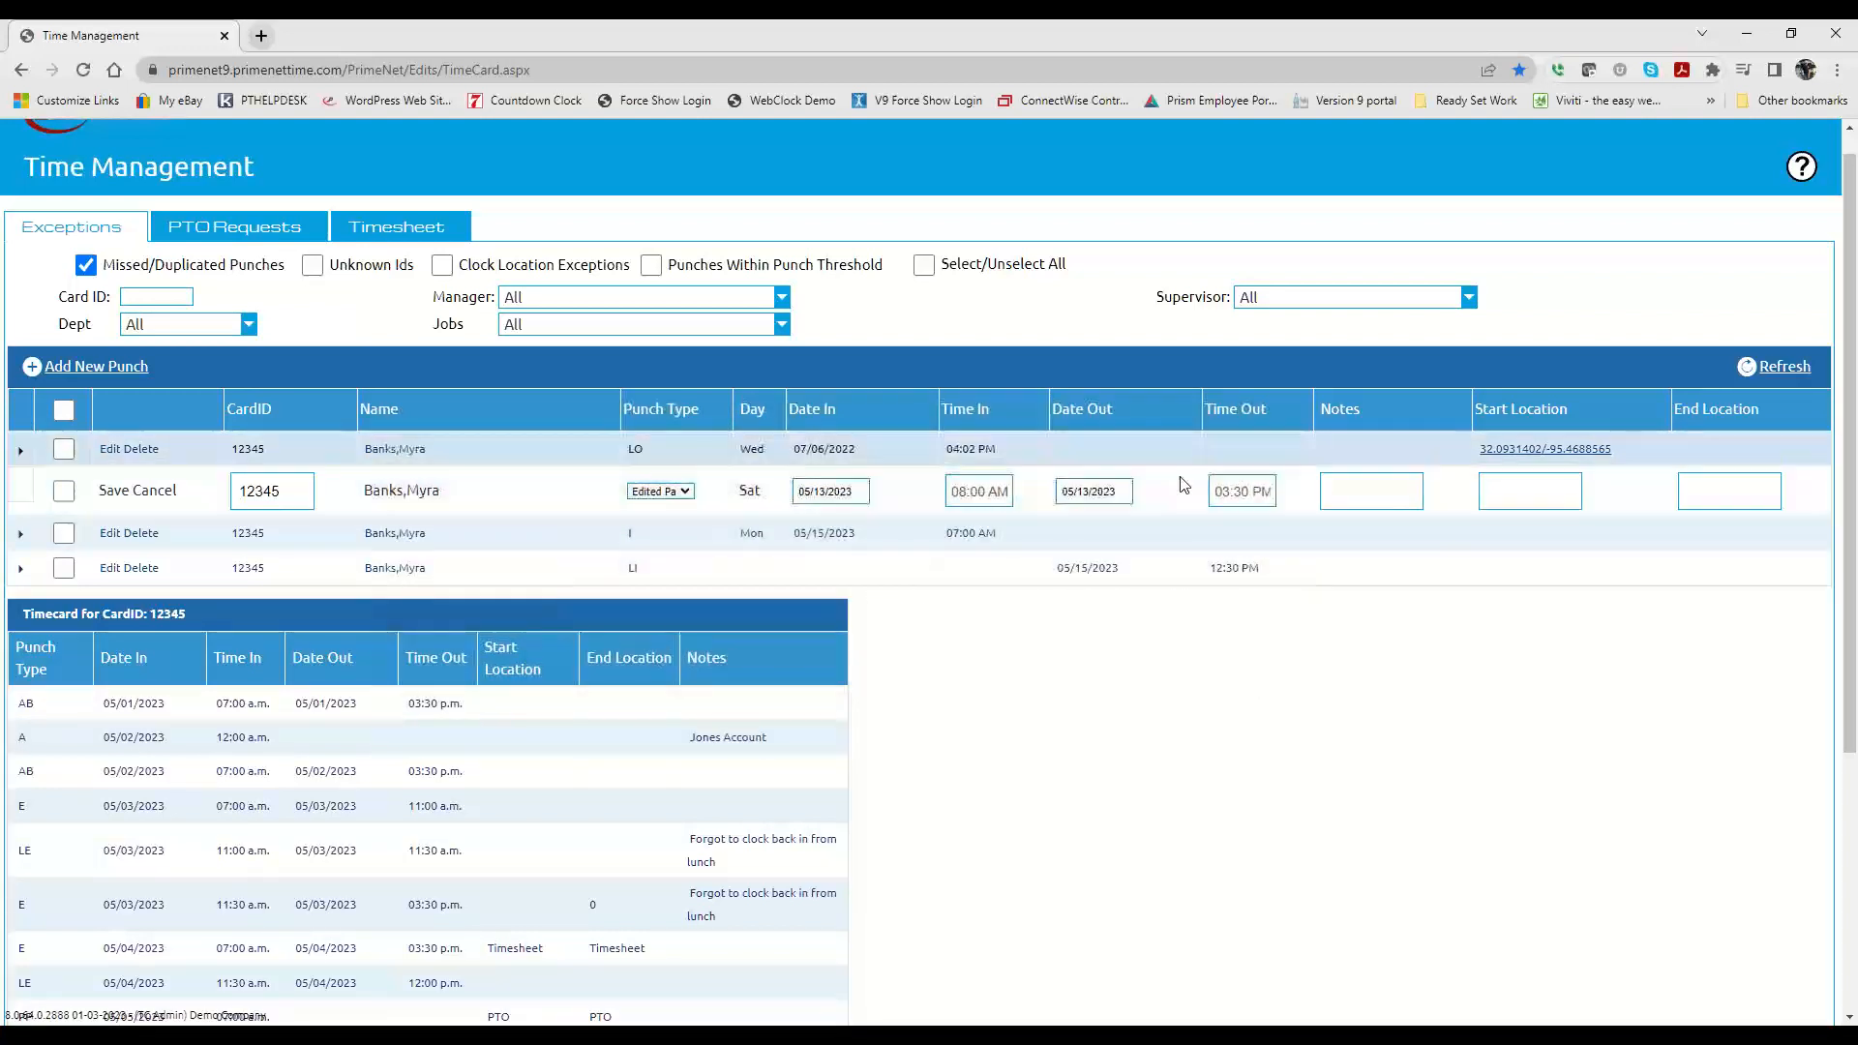
{"action": "left_click", "coordinate": [1244, 493]}
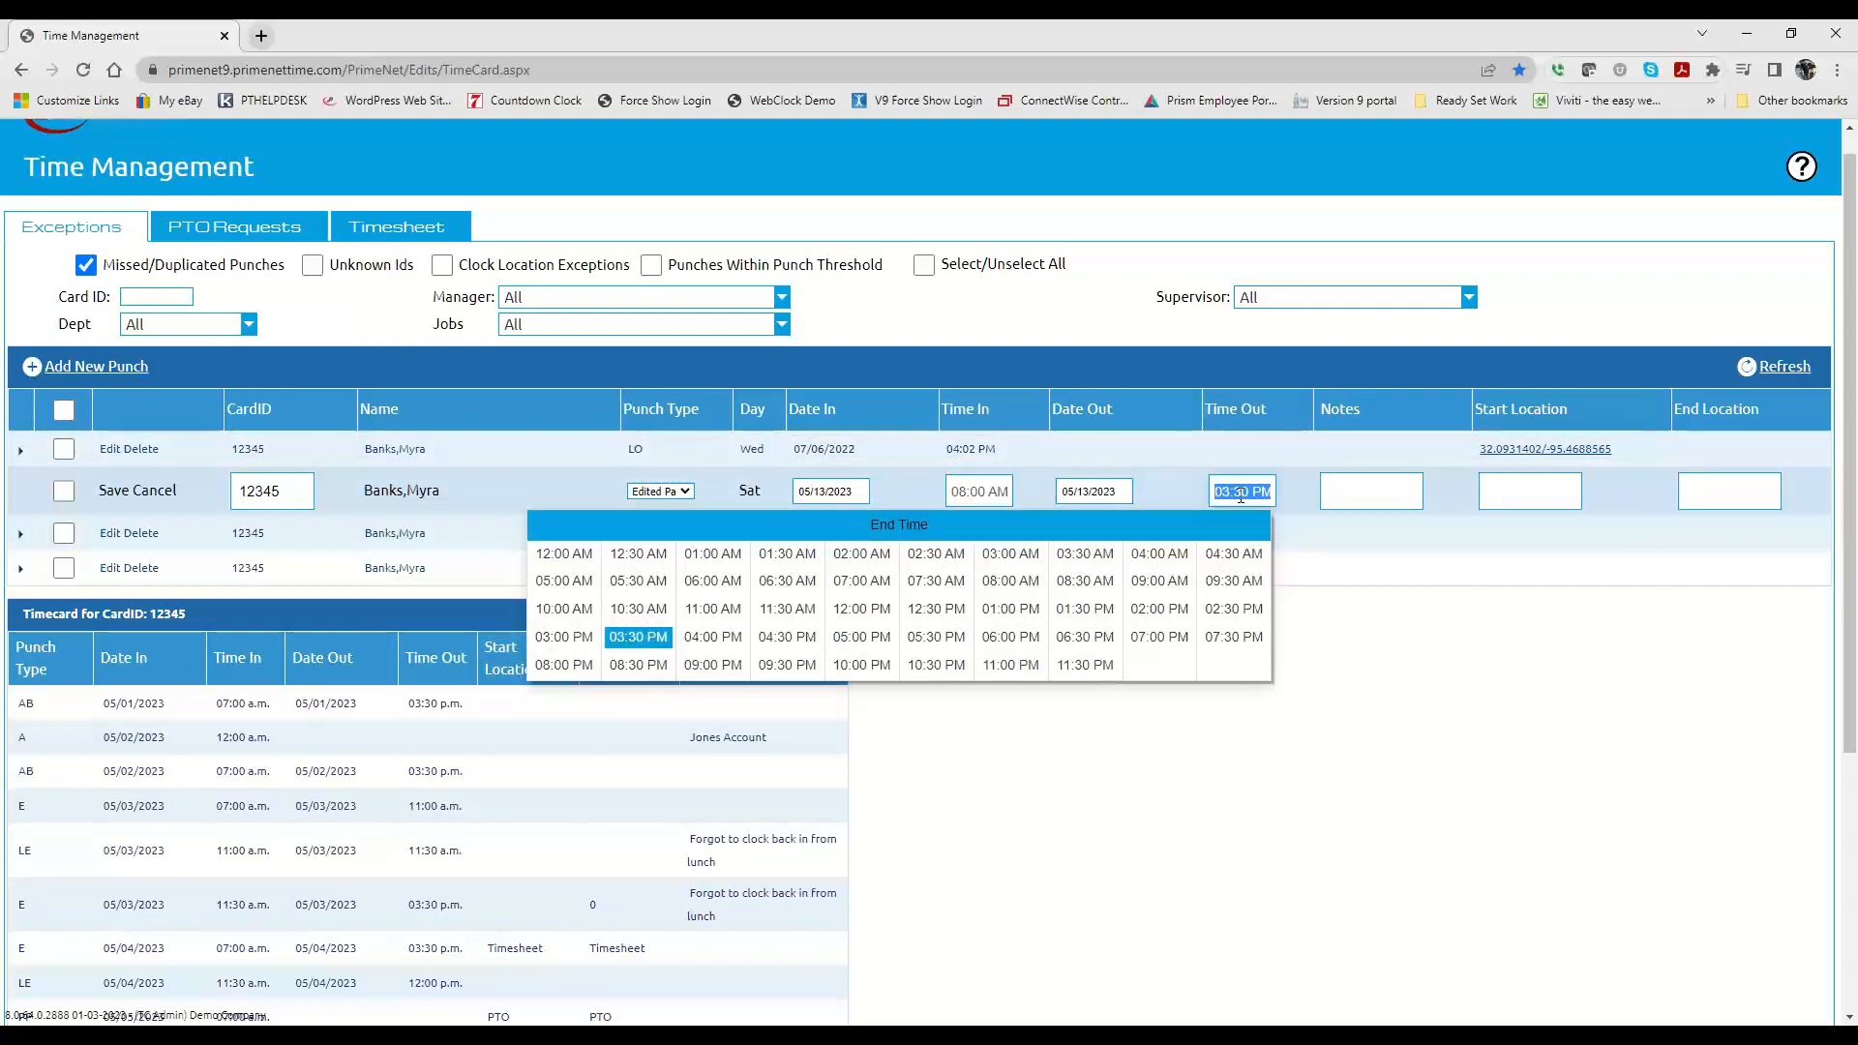
{"action": "type", "text": "330pm"}
{"action": "left_click", "coordinate": [1300, 495]}
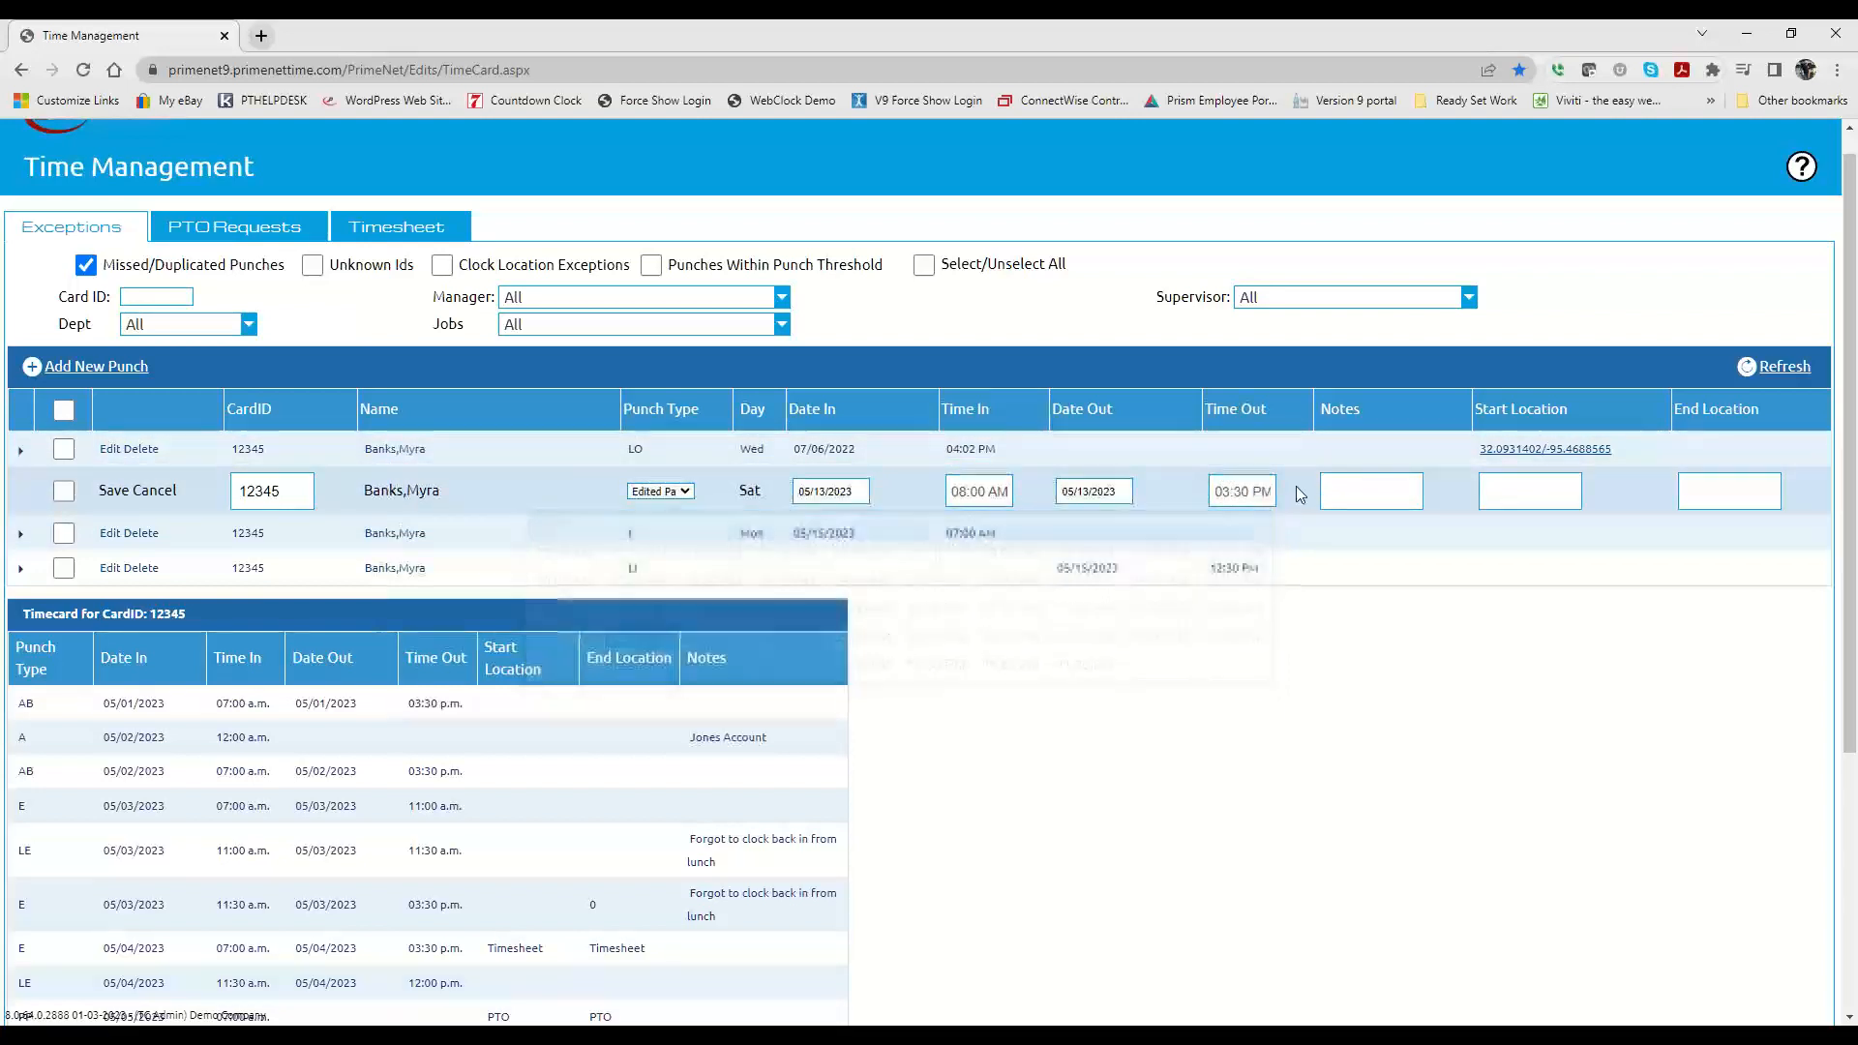
Step: Change the 05/13/2023 punch's time out to 07:23 AM
{"action": "left_click", "coordinate": [1235, 494]}
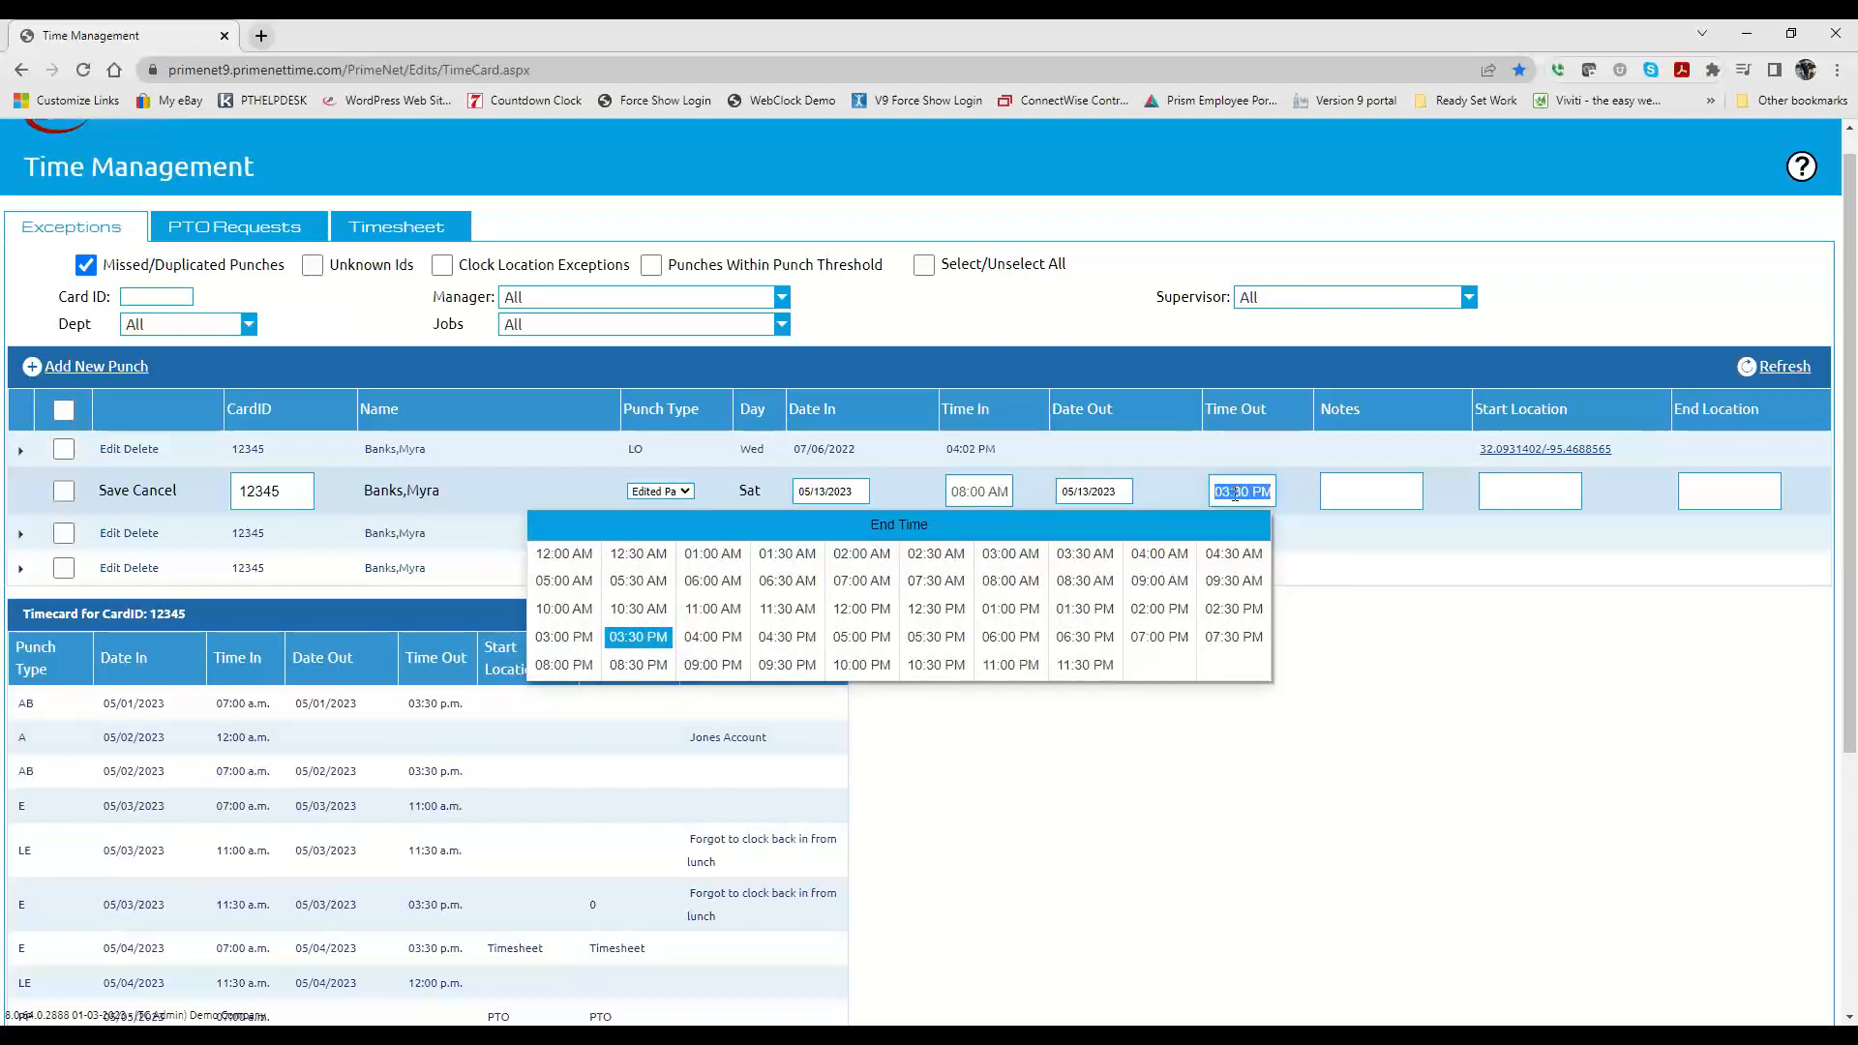
{"action": "type", "text": "723"}
{"action": "left_click", "coordinate": [1303, 500]}
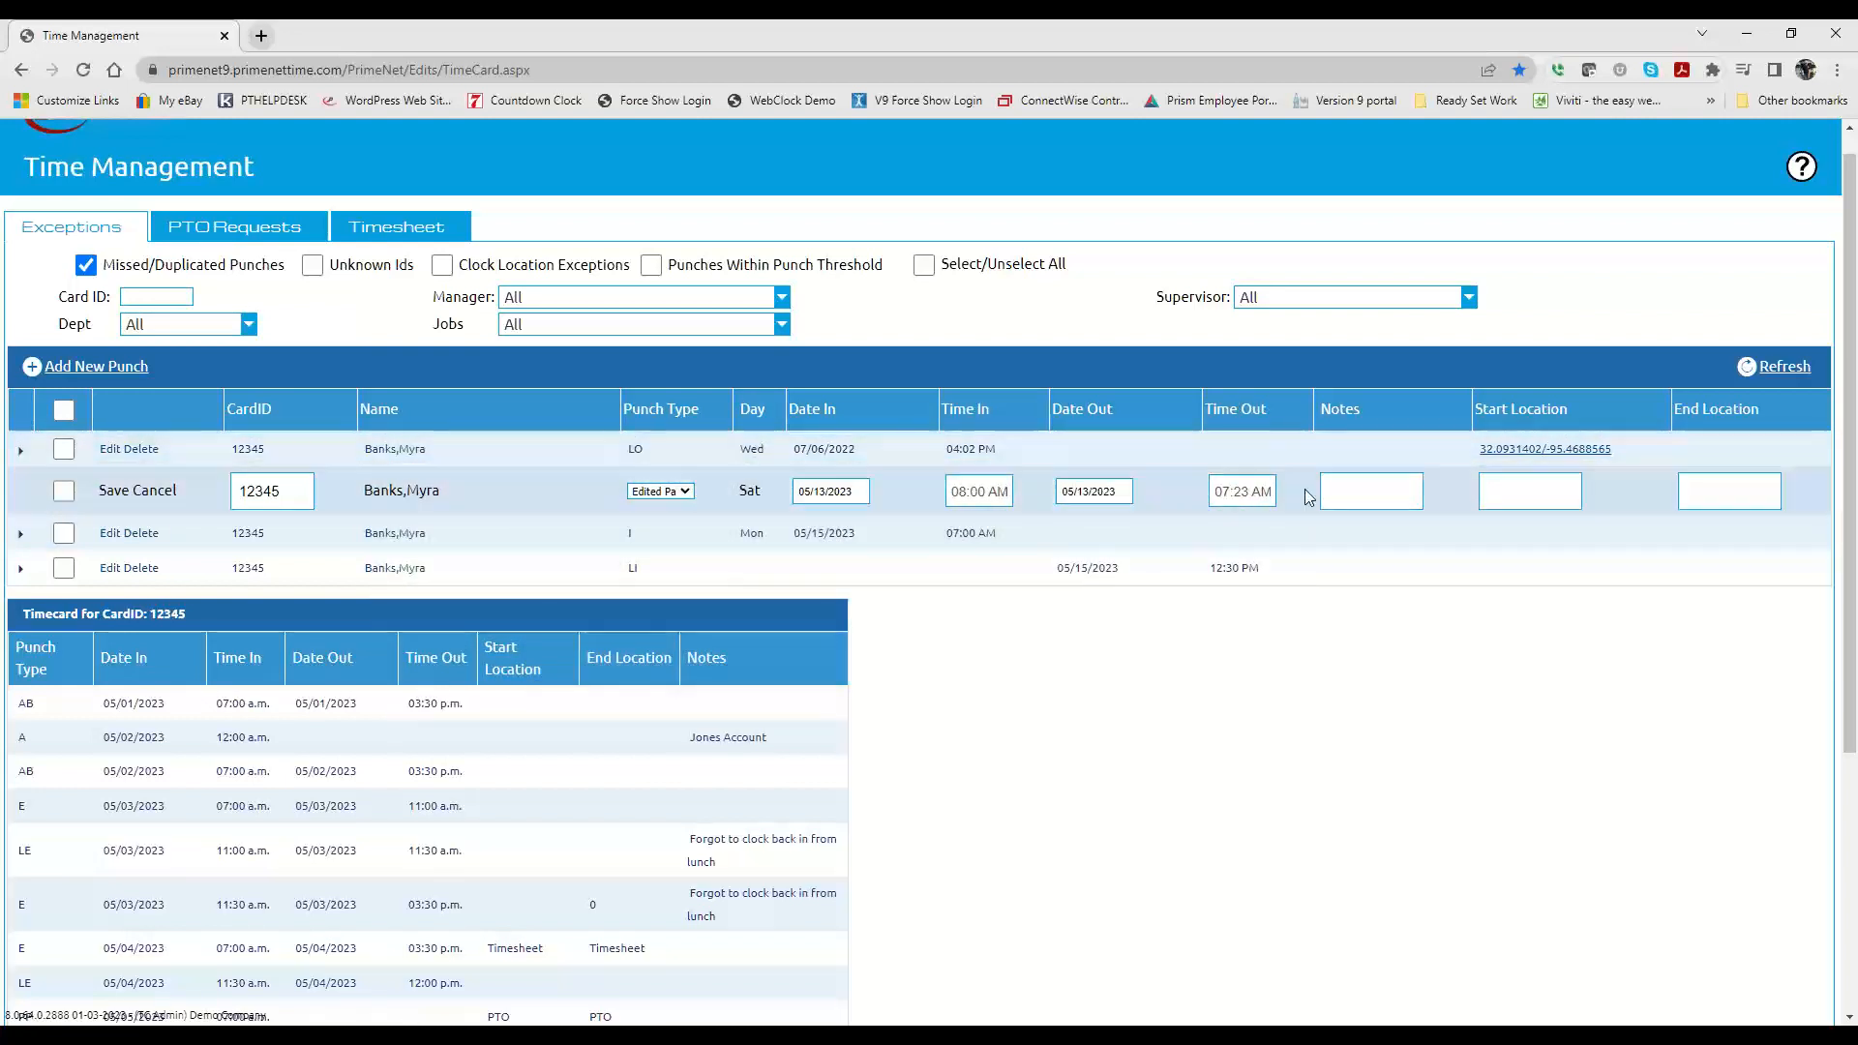
{"action": "left_click", "coordinate": [1255, 493]}
{"action": "left_click", "coordinate": [1369, 490]}
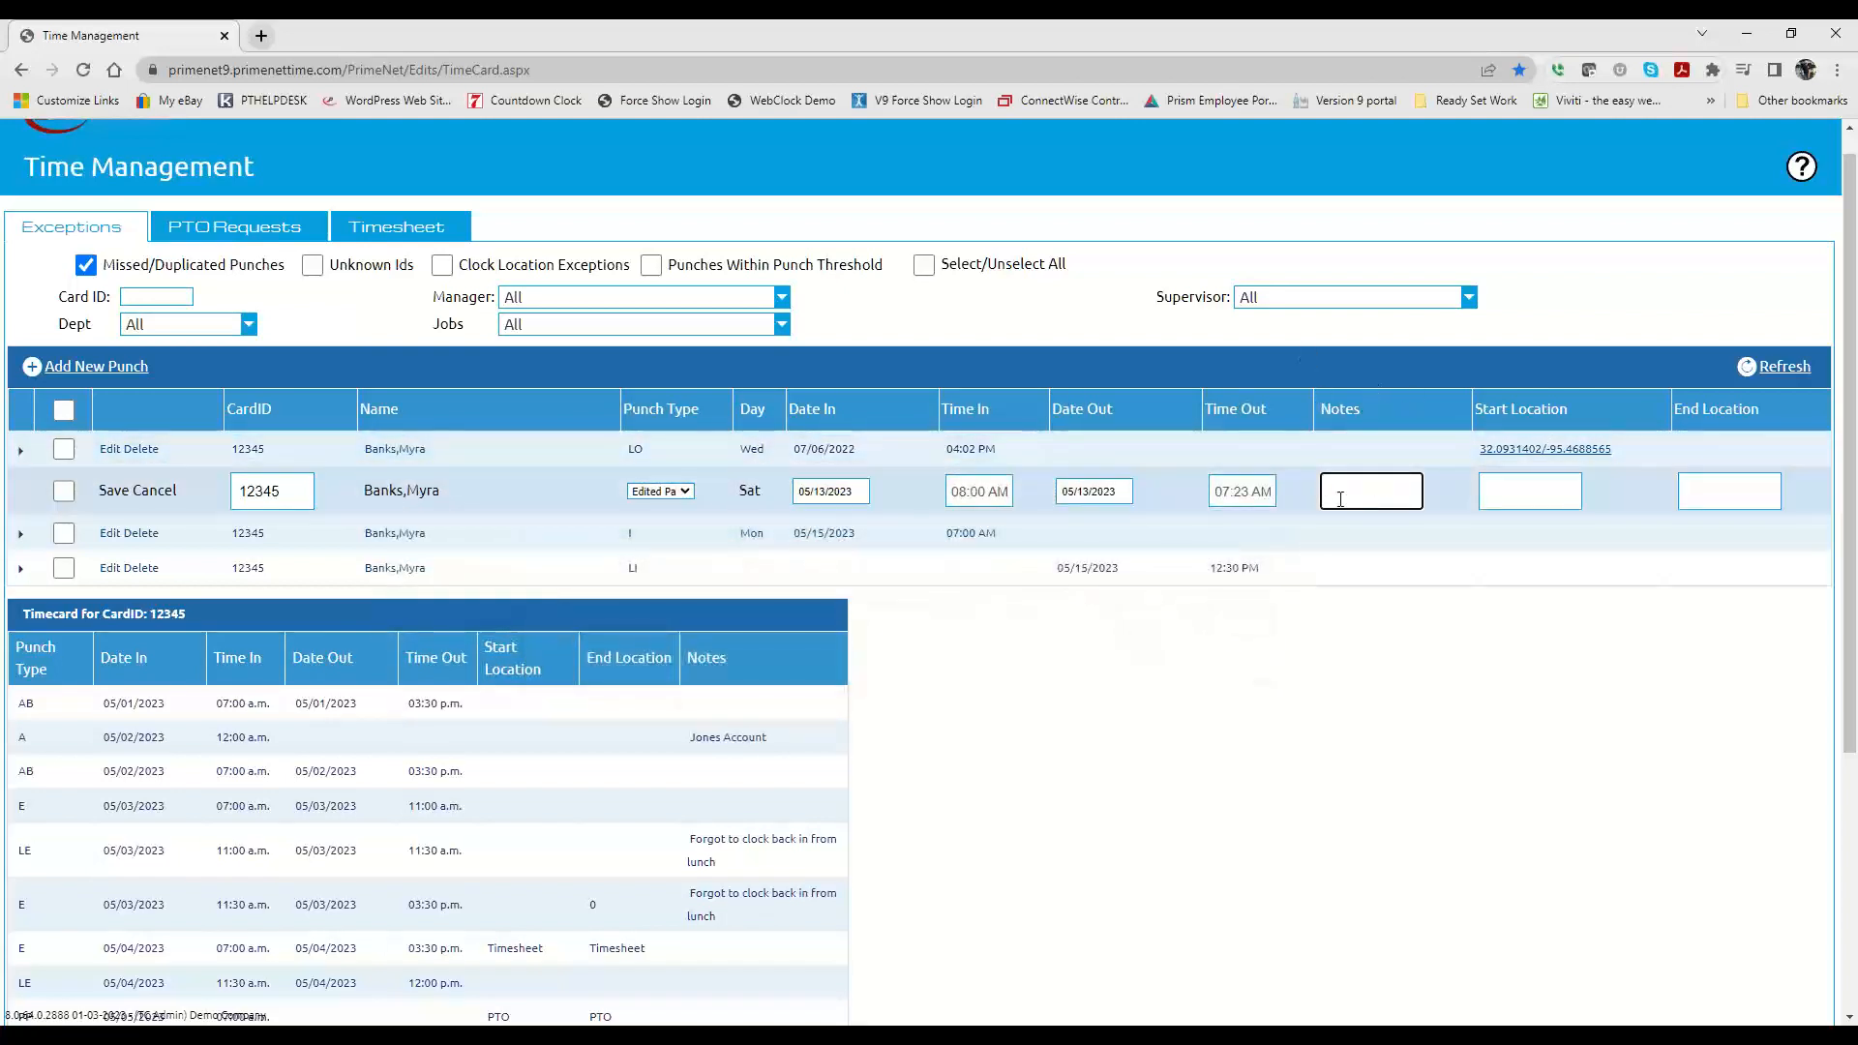
{"action": "left_click", "coordinate": [1243, 491]}
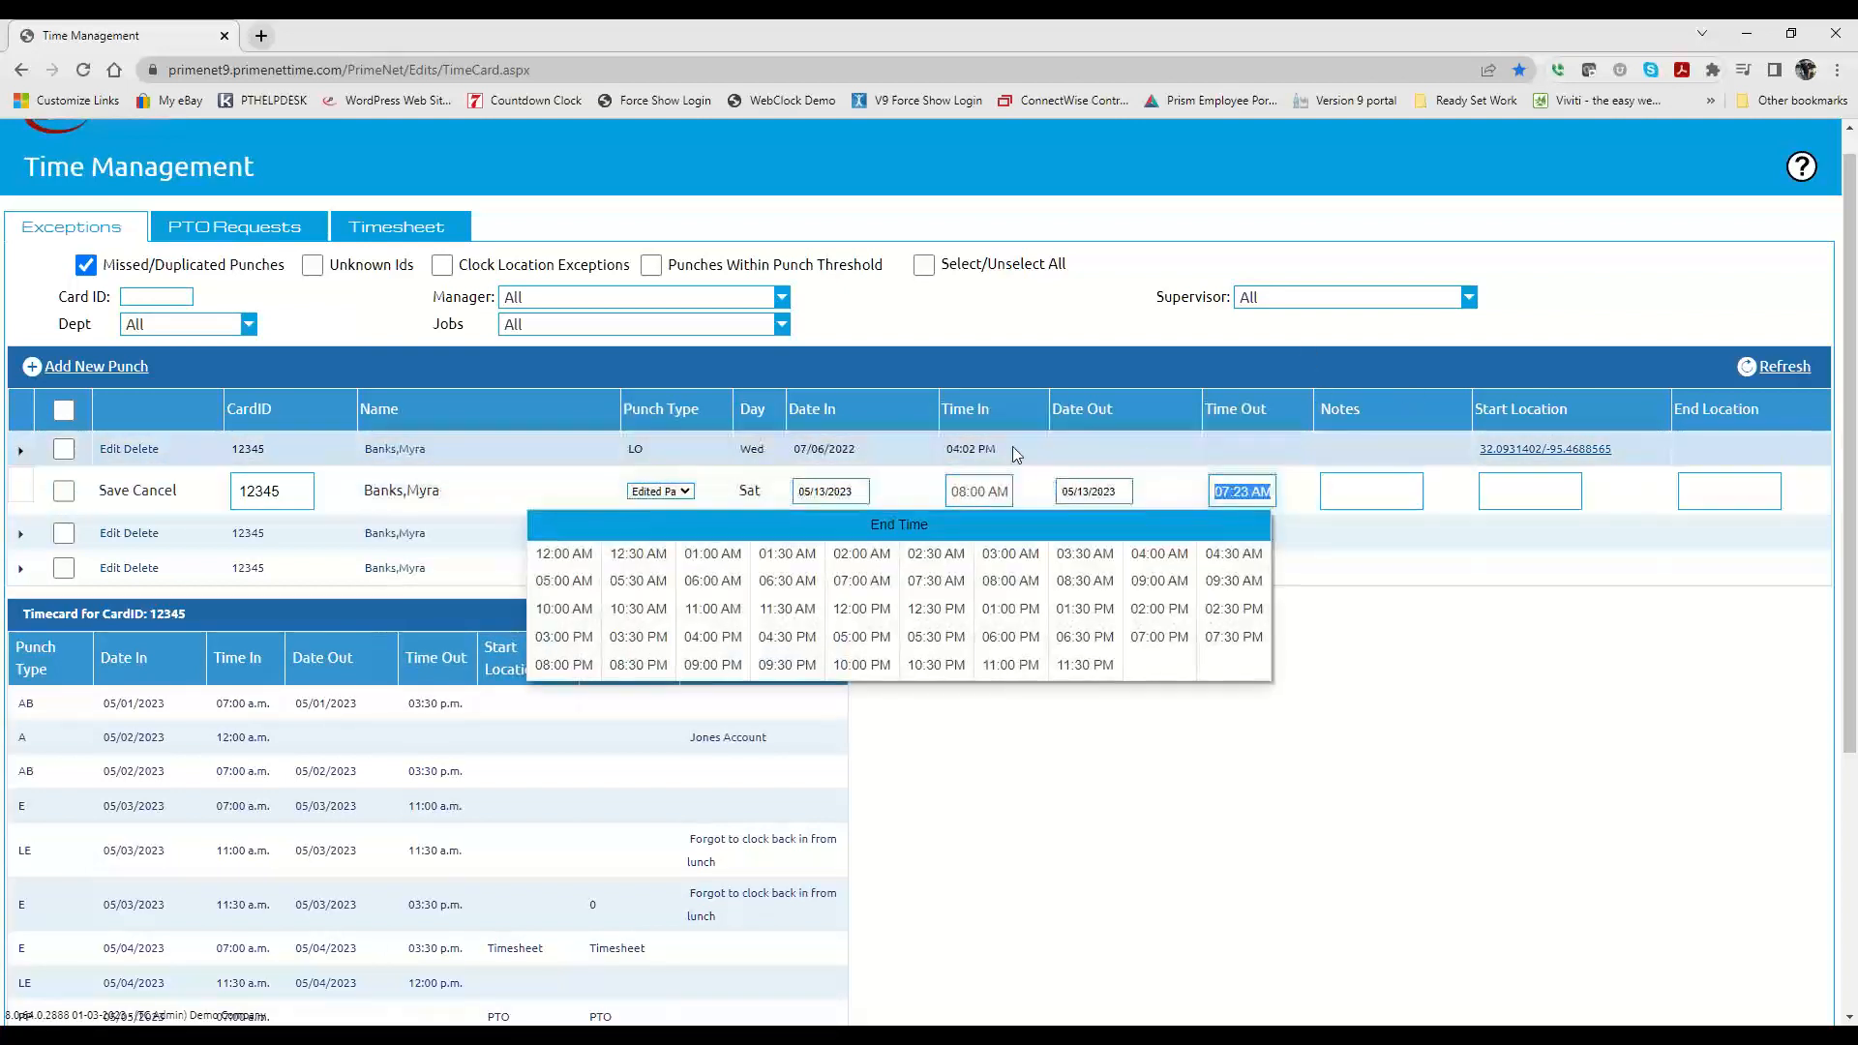
{"action": "left_click", "coordinate": [1126, 489]}
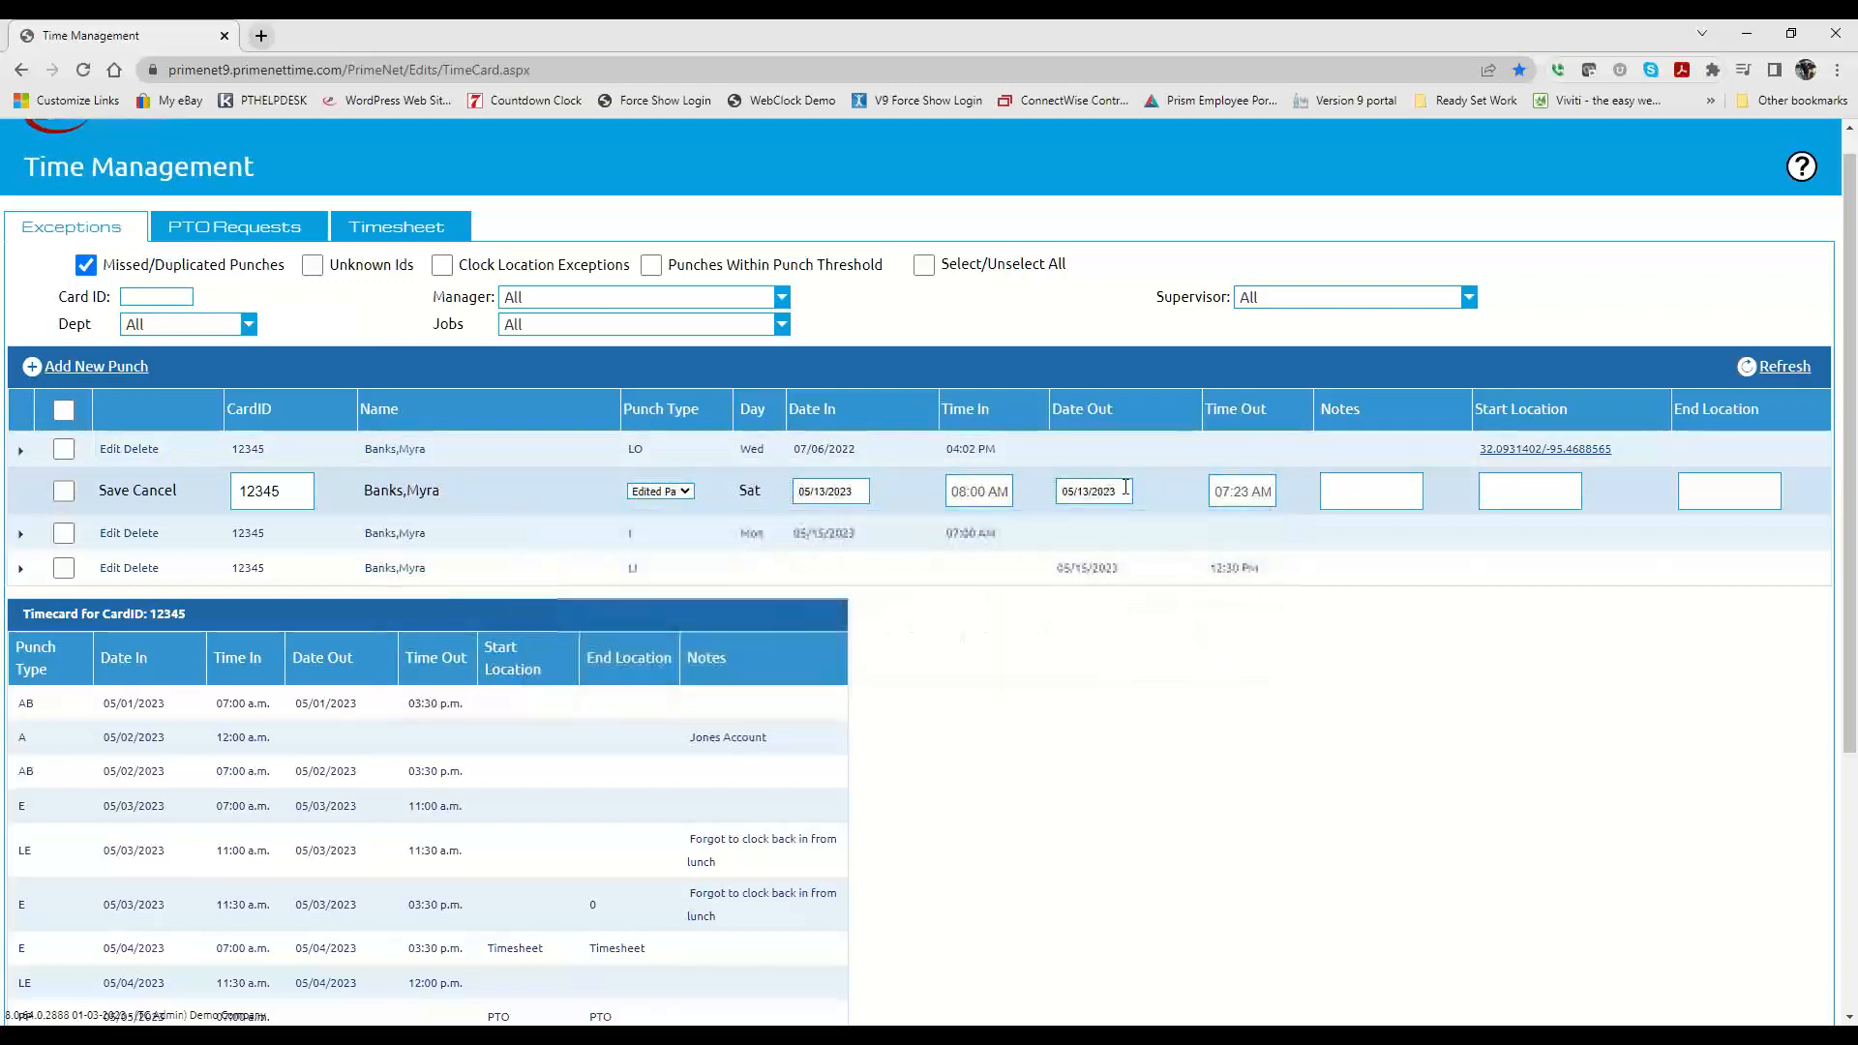
{"action": "left_click", "coordinate": [1245, 488]}
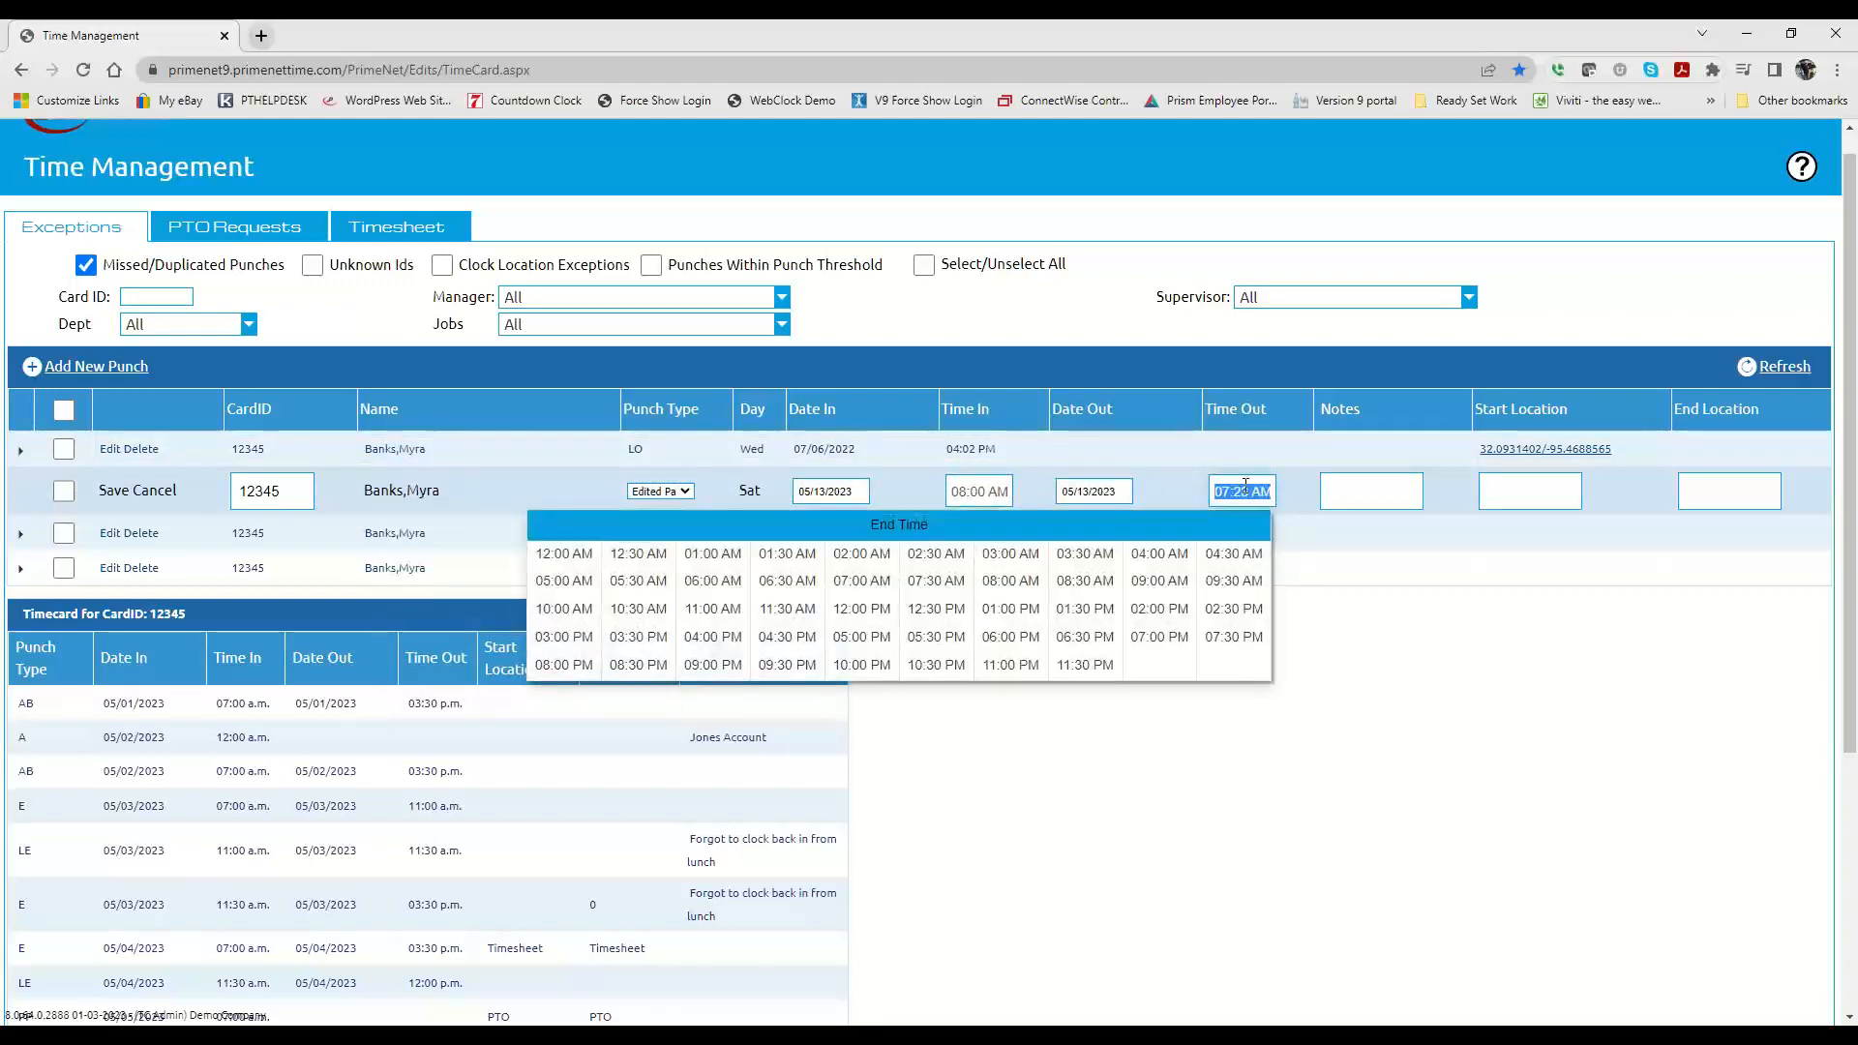
{"action": "left_click", "coordinate": [1296, 492]}
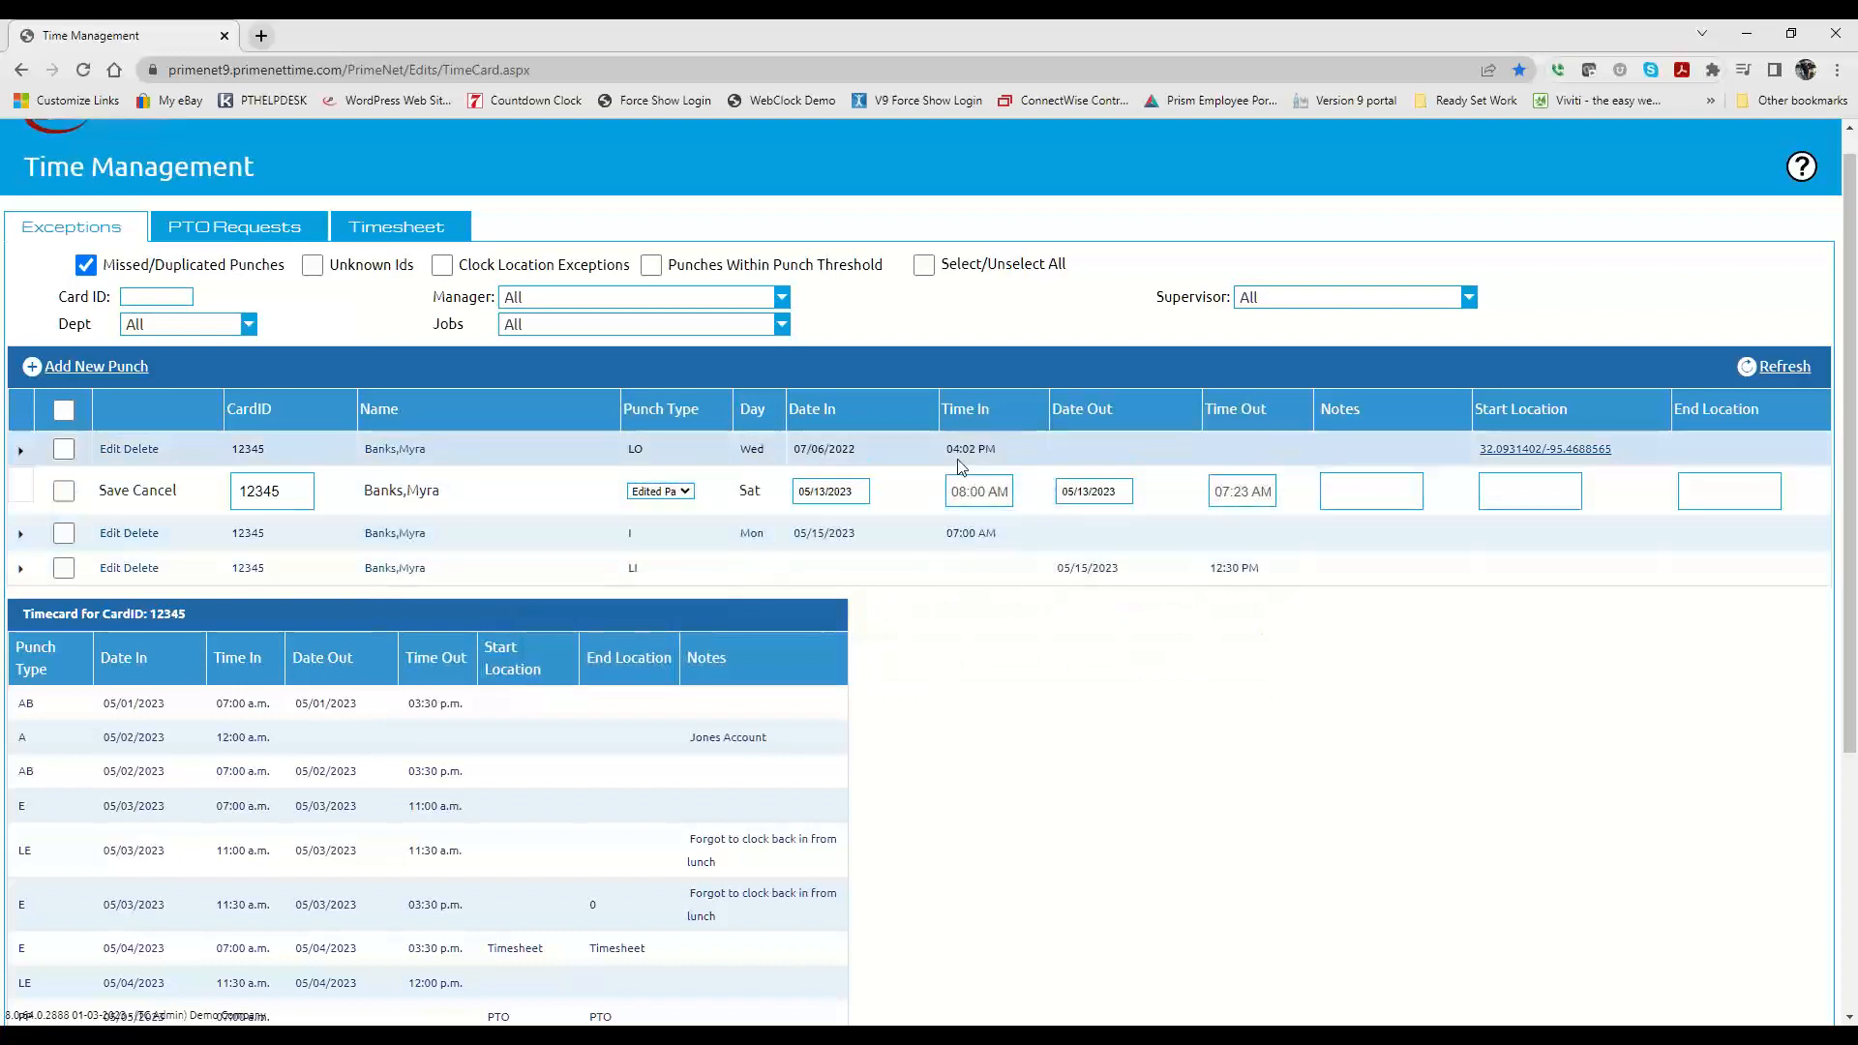
Step: Set the punch's date out to 05/14/2023 and add the note "Forgot to clock"
{"action": "left_click", "coordinate": [1082, 490]}
{"action": "left_click", "coordinate": [863, 656]}
{"action": "left_click", "coordinate": [1340, 488]}
{"action": "type", "text": "Forg"}
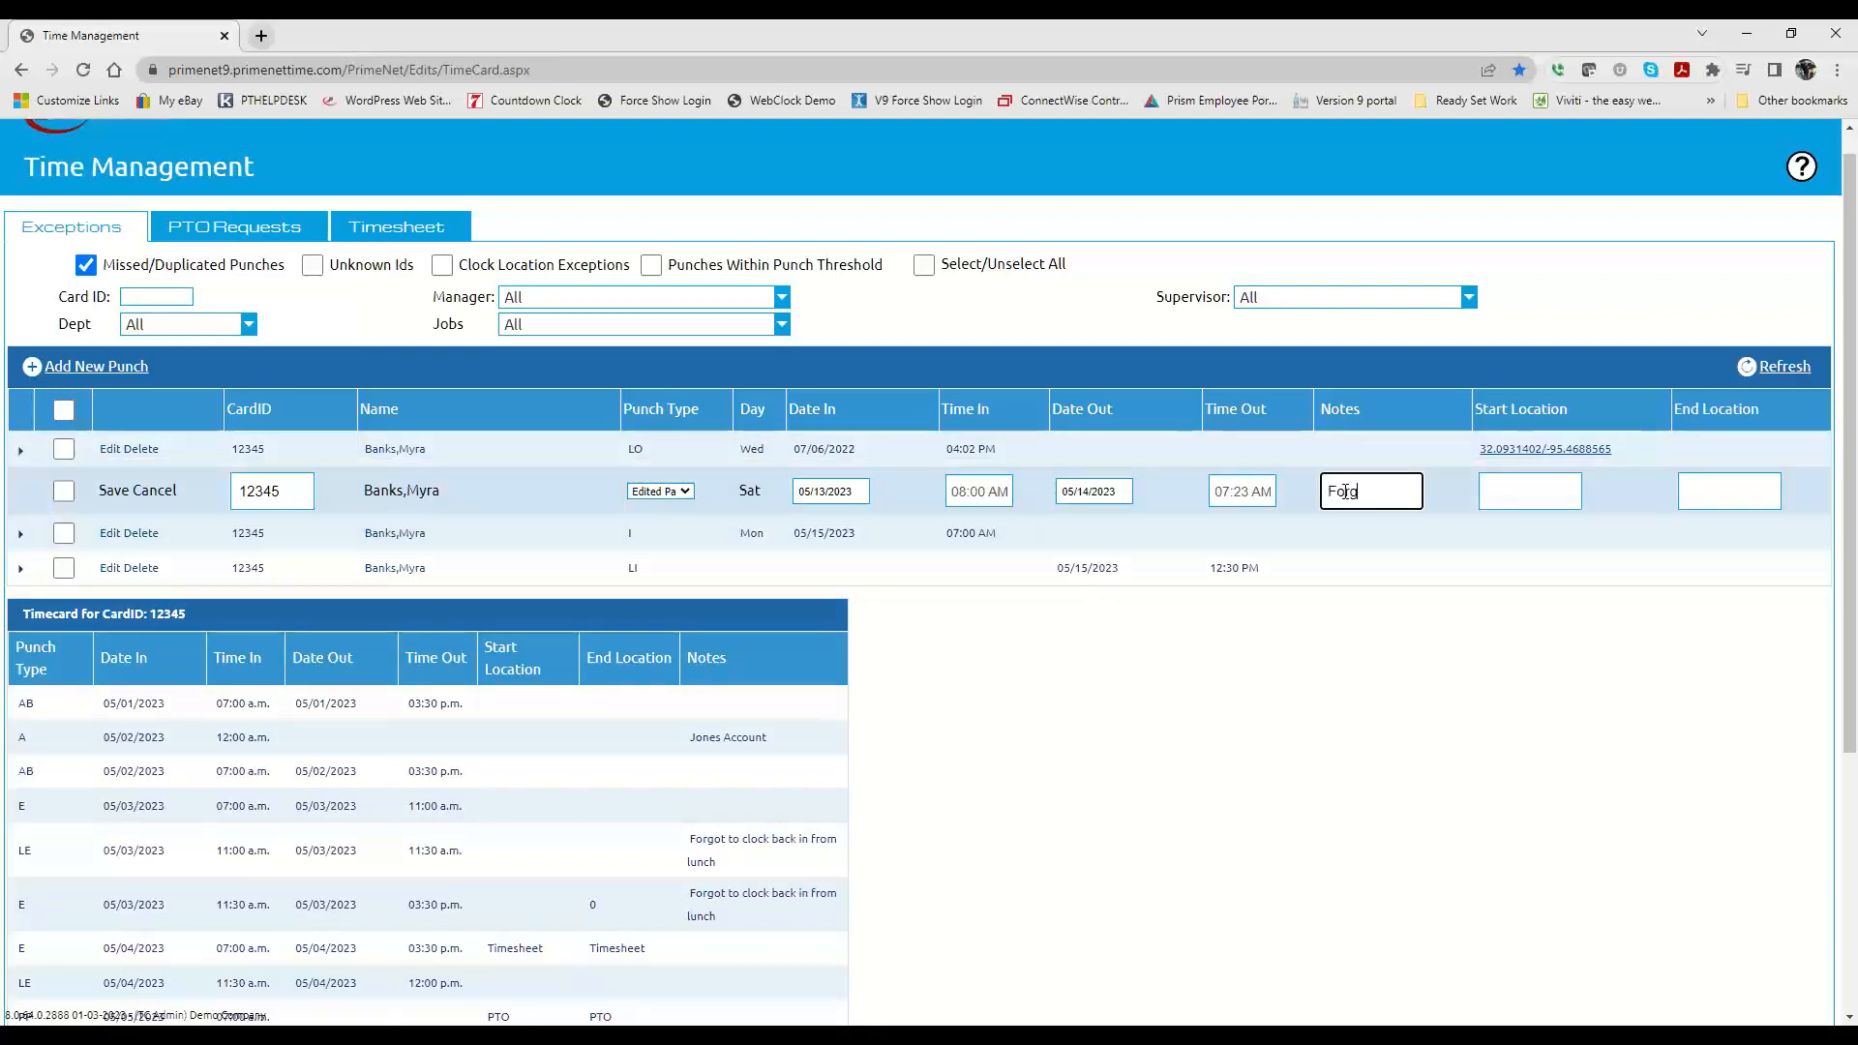
{"action": "type", "text": "ot to clock"}
Step: Change the punch's time out to 01:00 PM and its date out to 05/13/2023
{"action": "left_click", "coordinate": [1243, 491]}
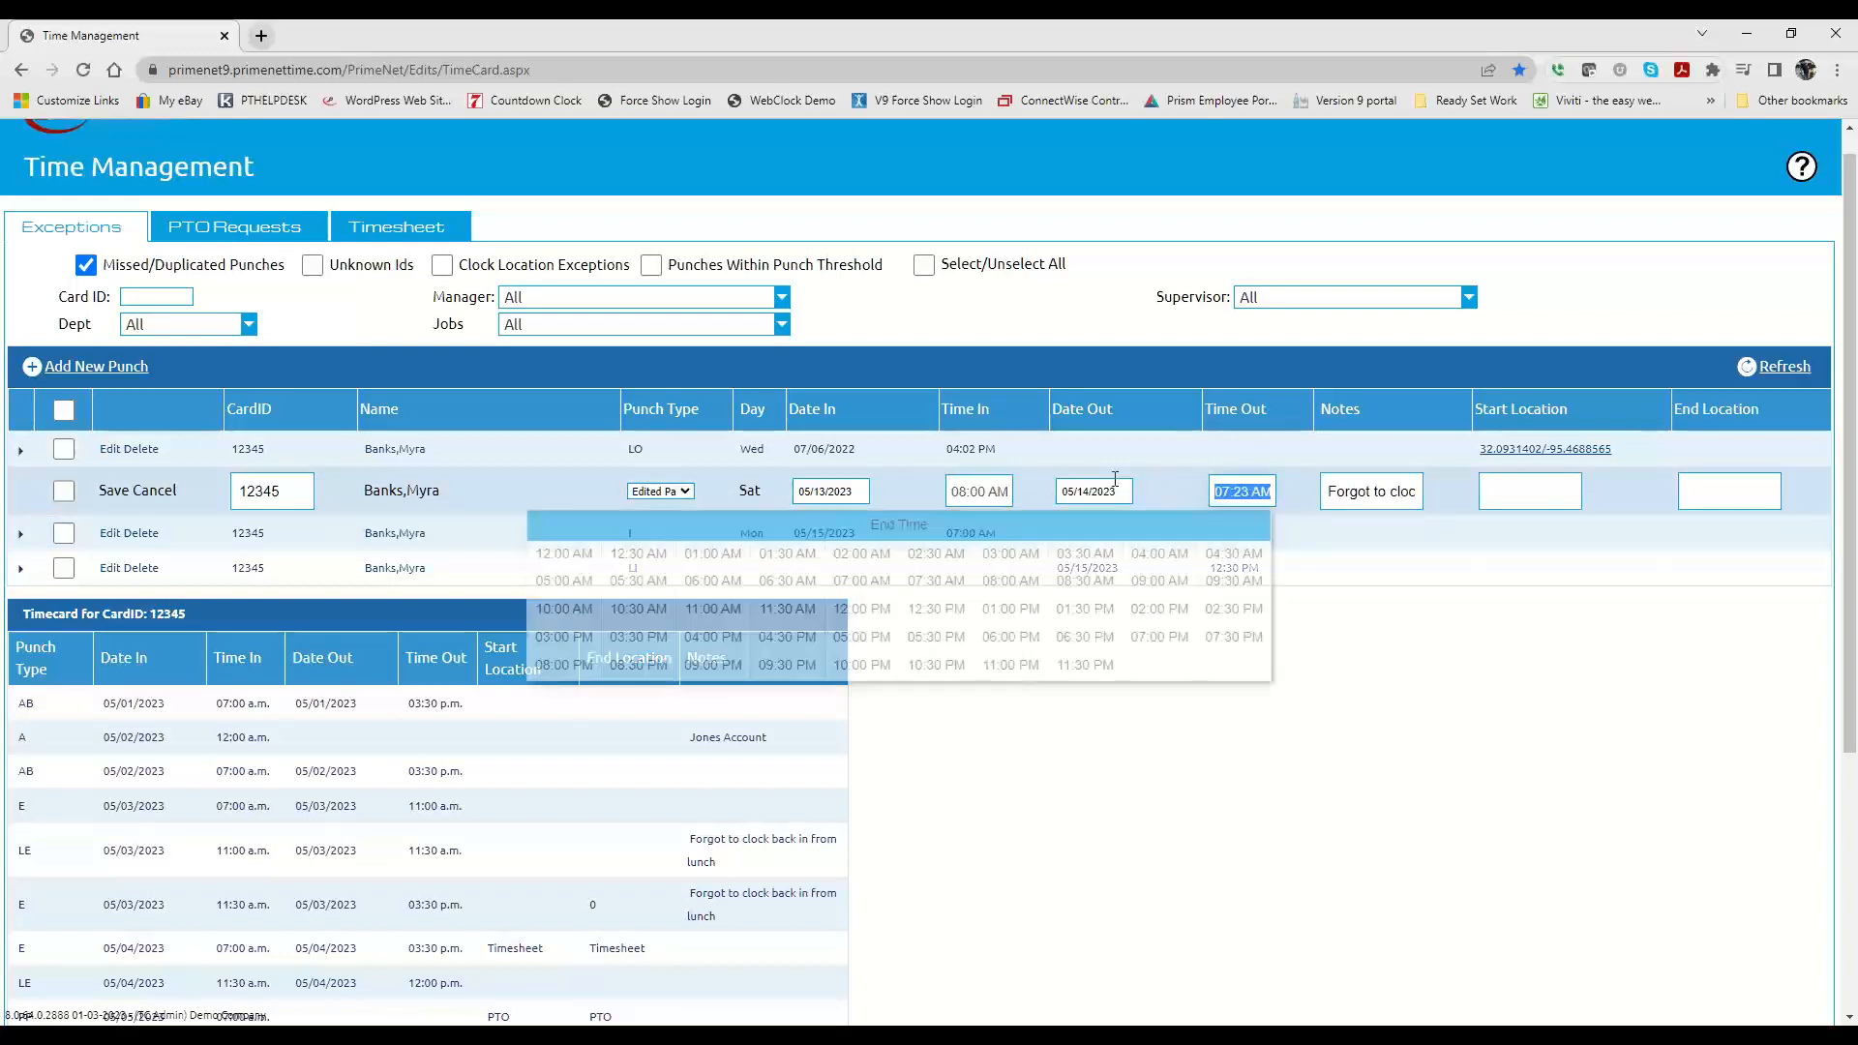
{"action": "left_click", "coordinate": [1008, 610]}
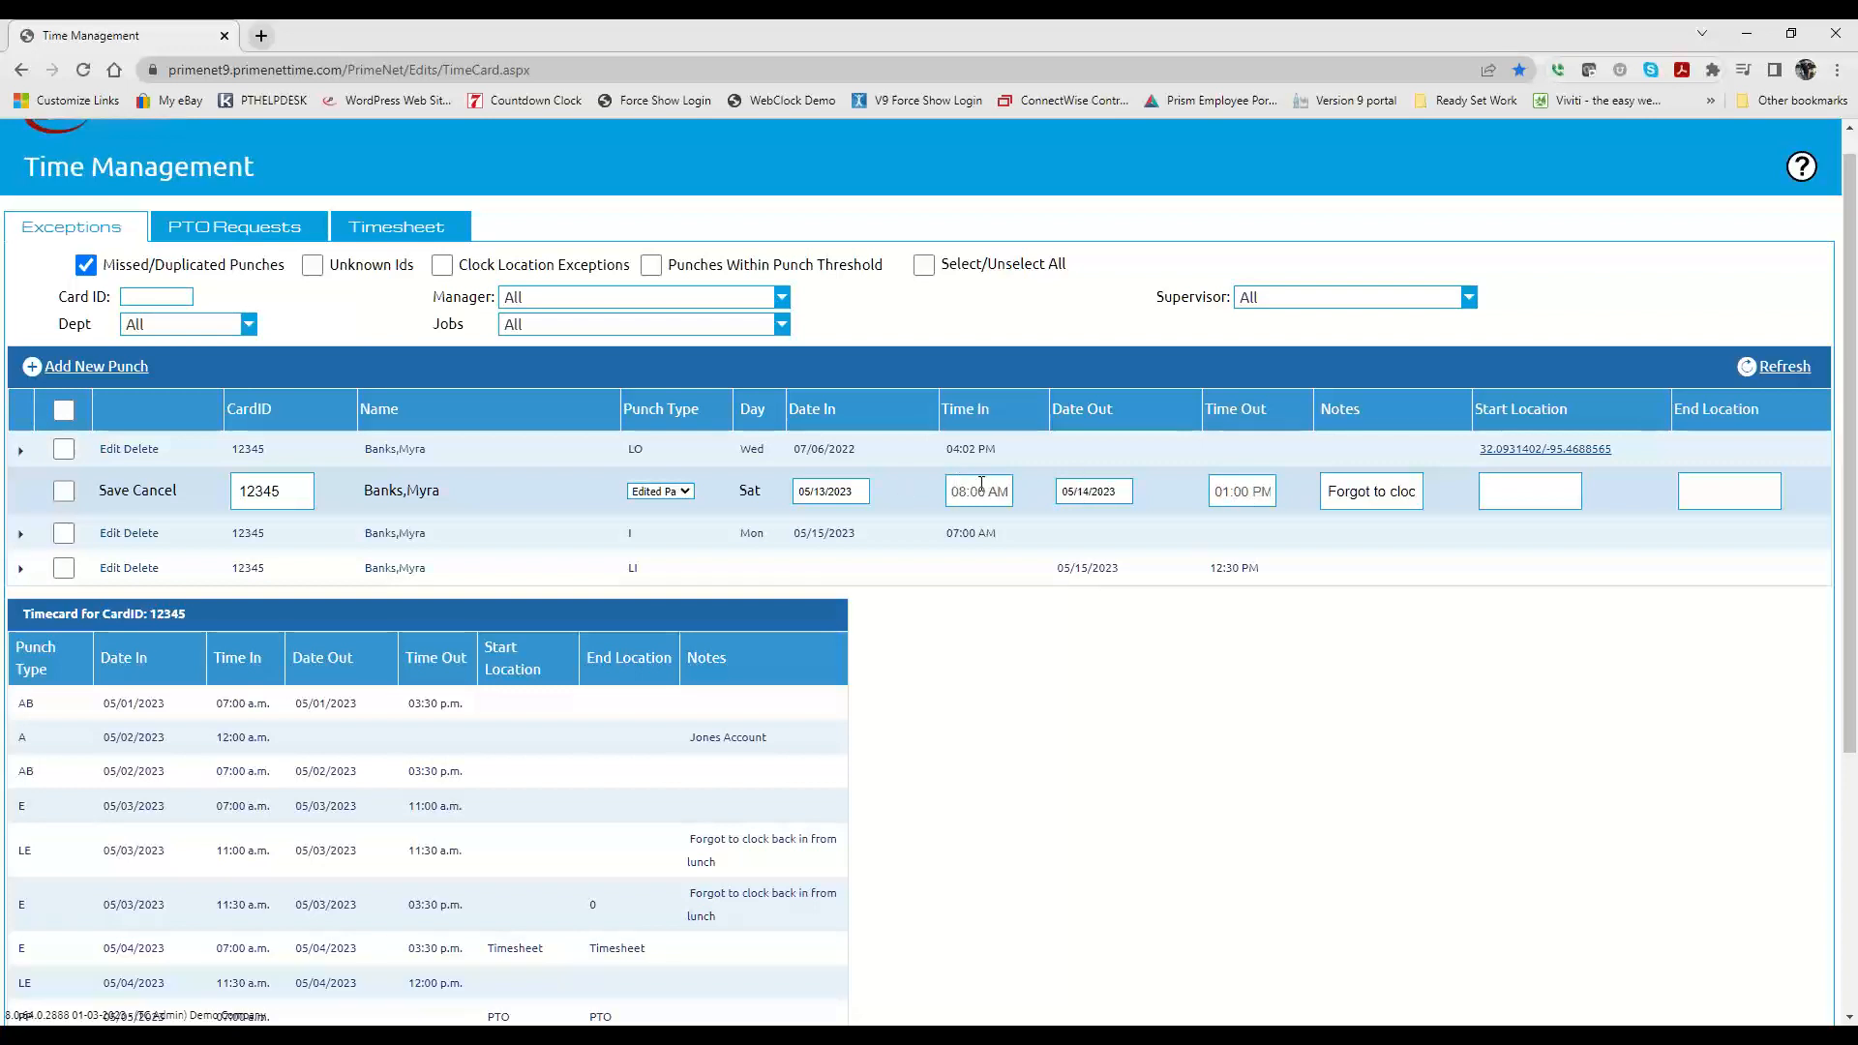
{"action": "left_click", "coordinate": [1089, 492]}
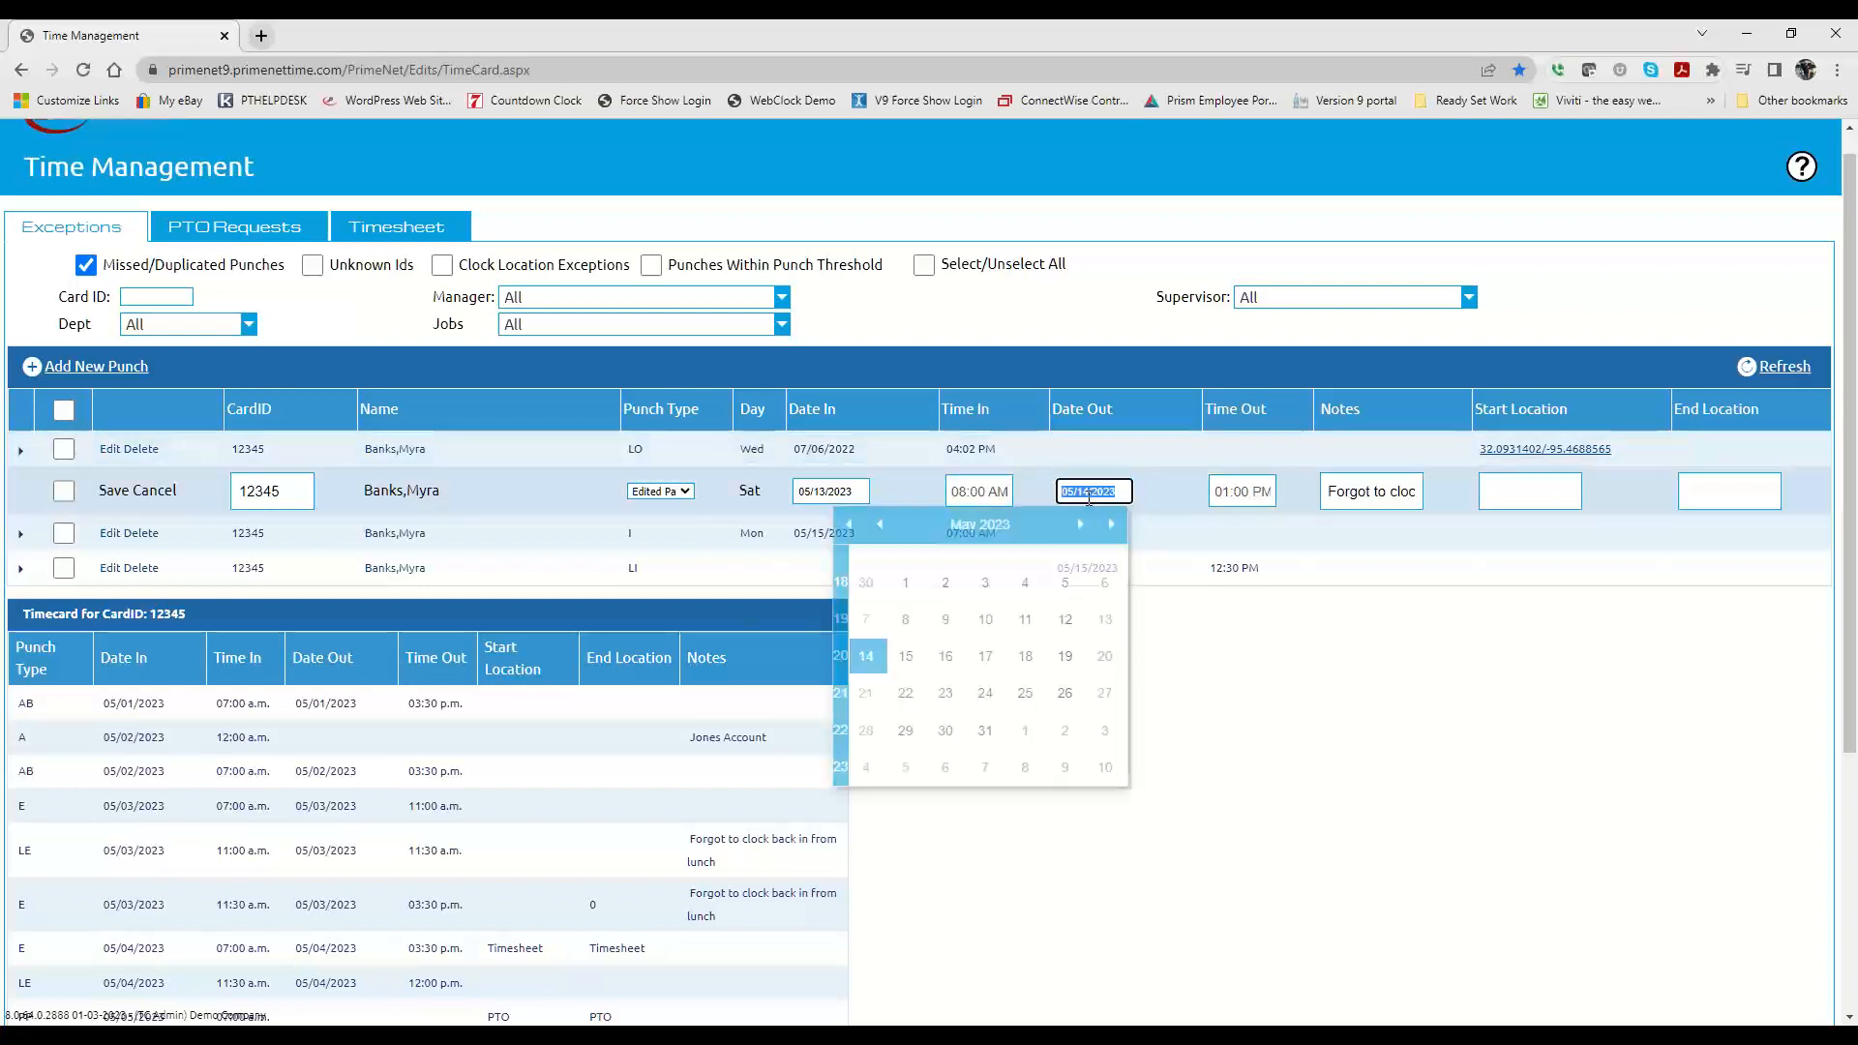
{"action": "left_click", "coordinate": [1105, 619]}
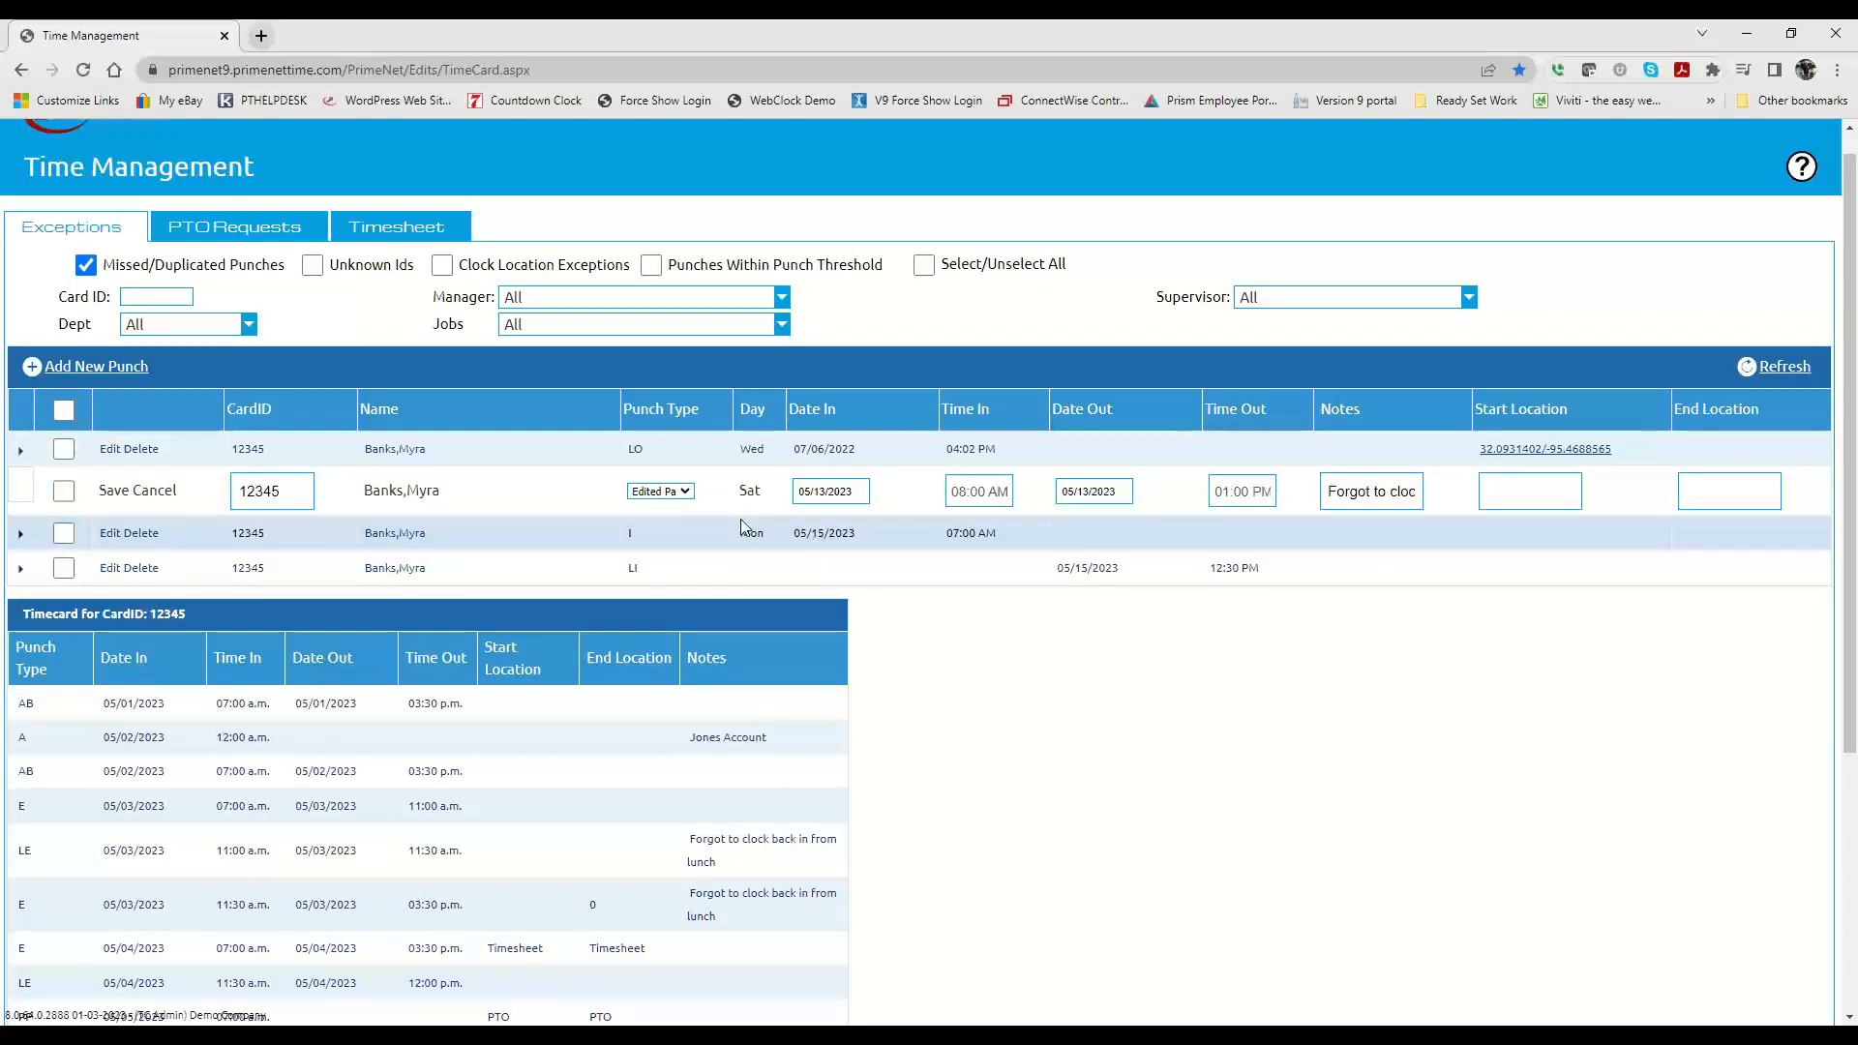
Step: Check the available punch types for the 05/13/2023 entry and cancel the punch edit
{"action": "left_click", "coordinate": [666, 492]}
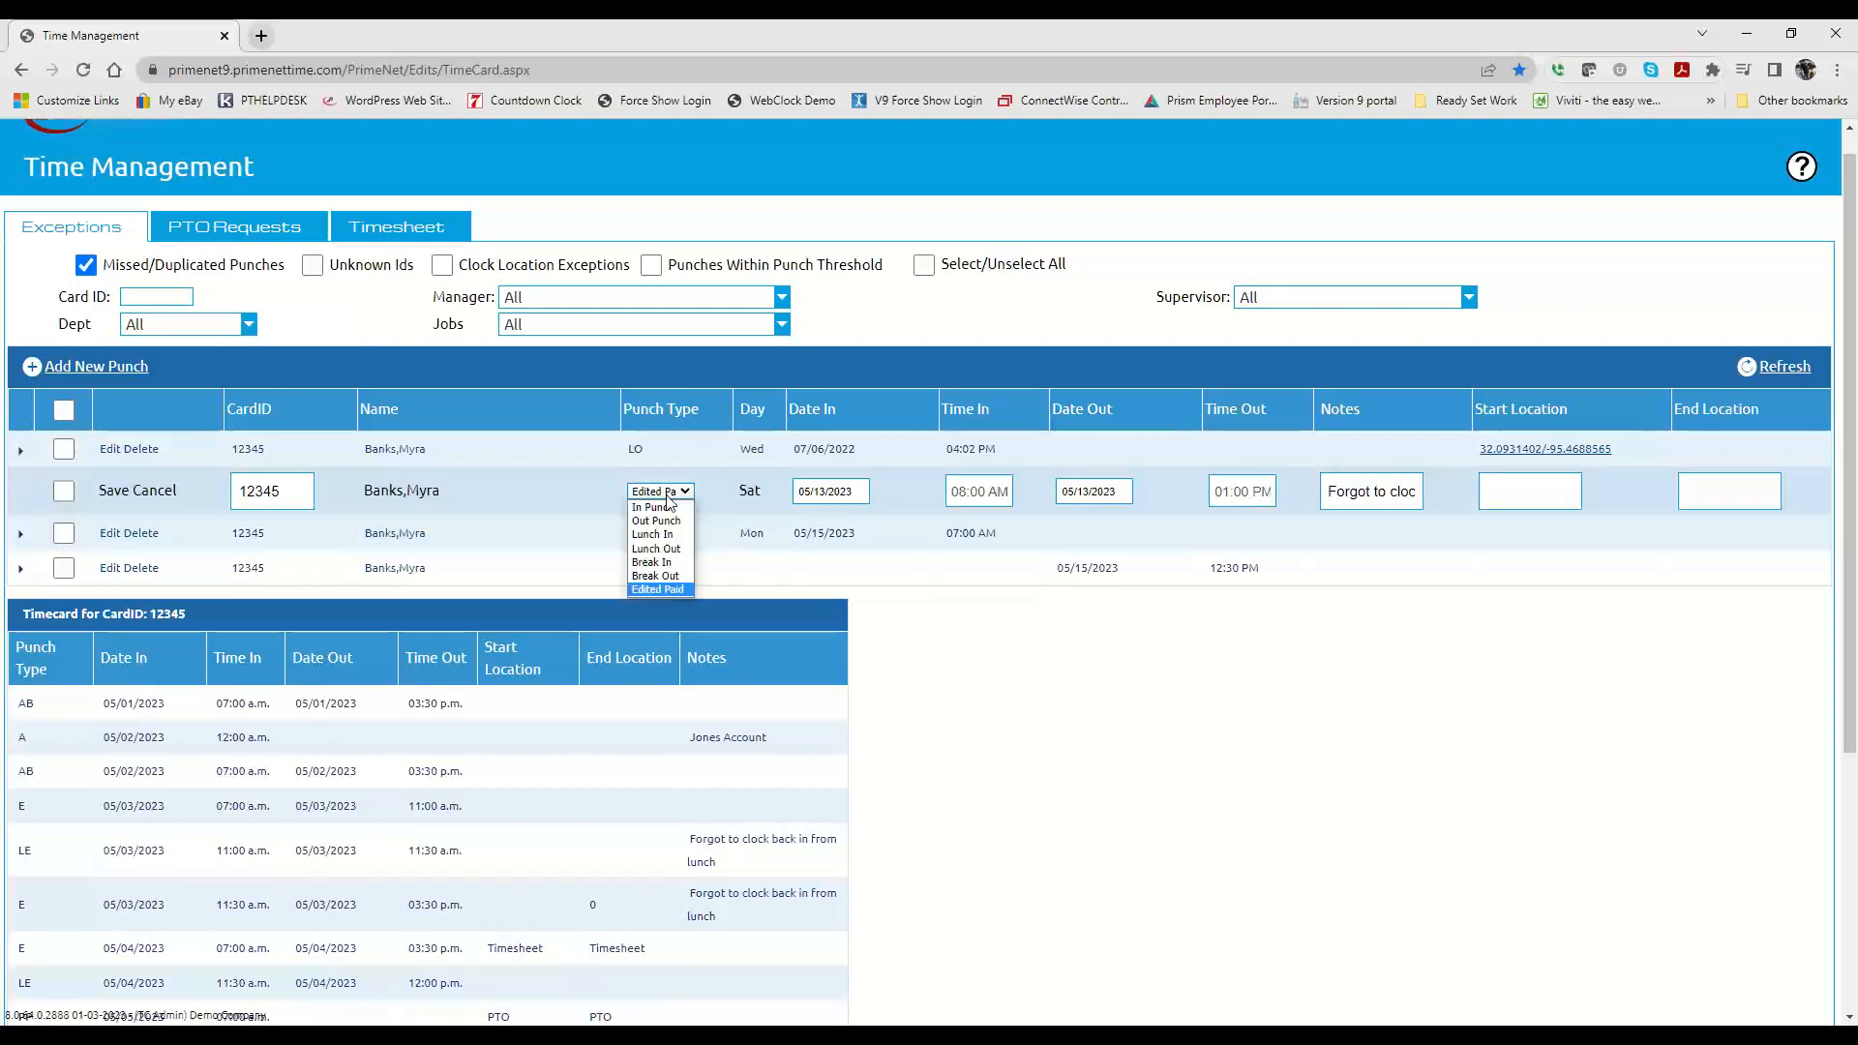
{"action": "left_click", "coordinate": [717, 499]}
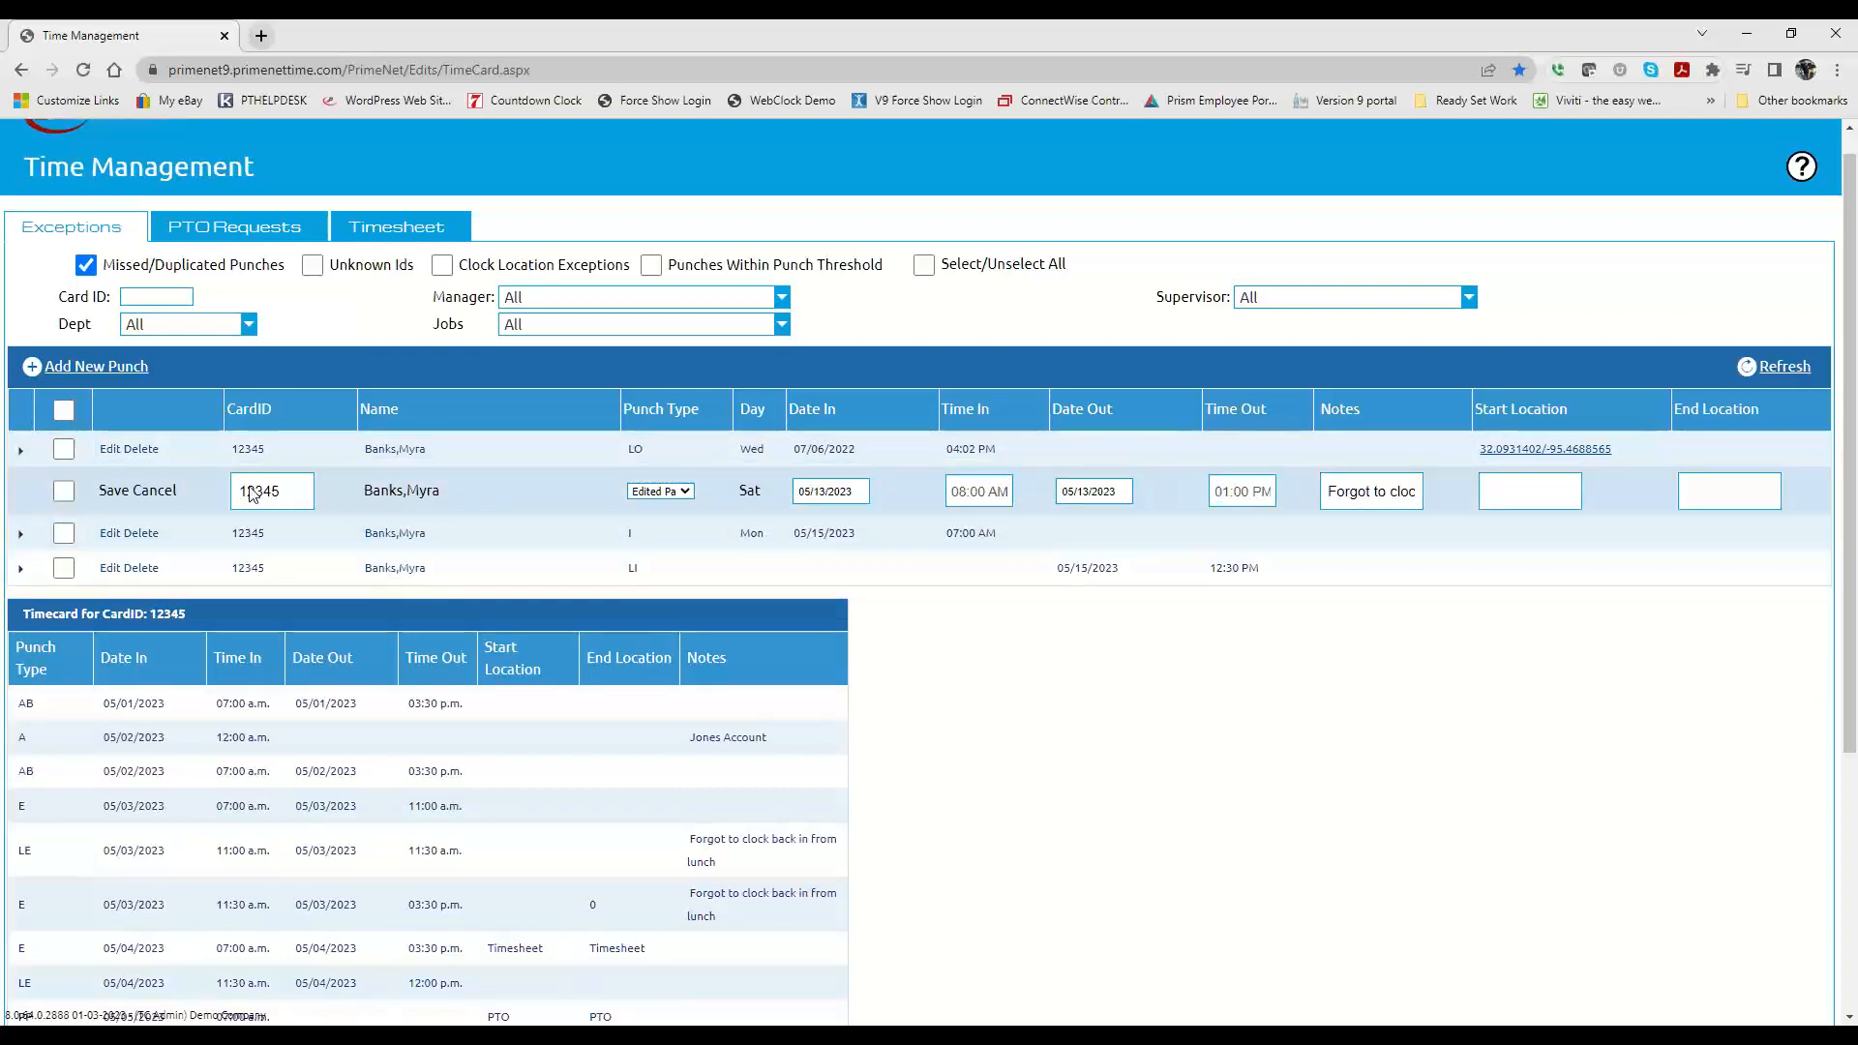
{"action": "left_click", "coordinate": [145, 496]}
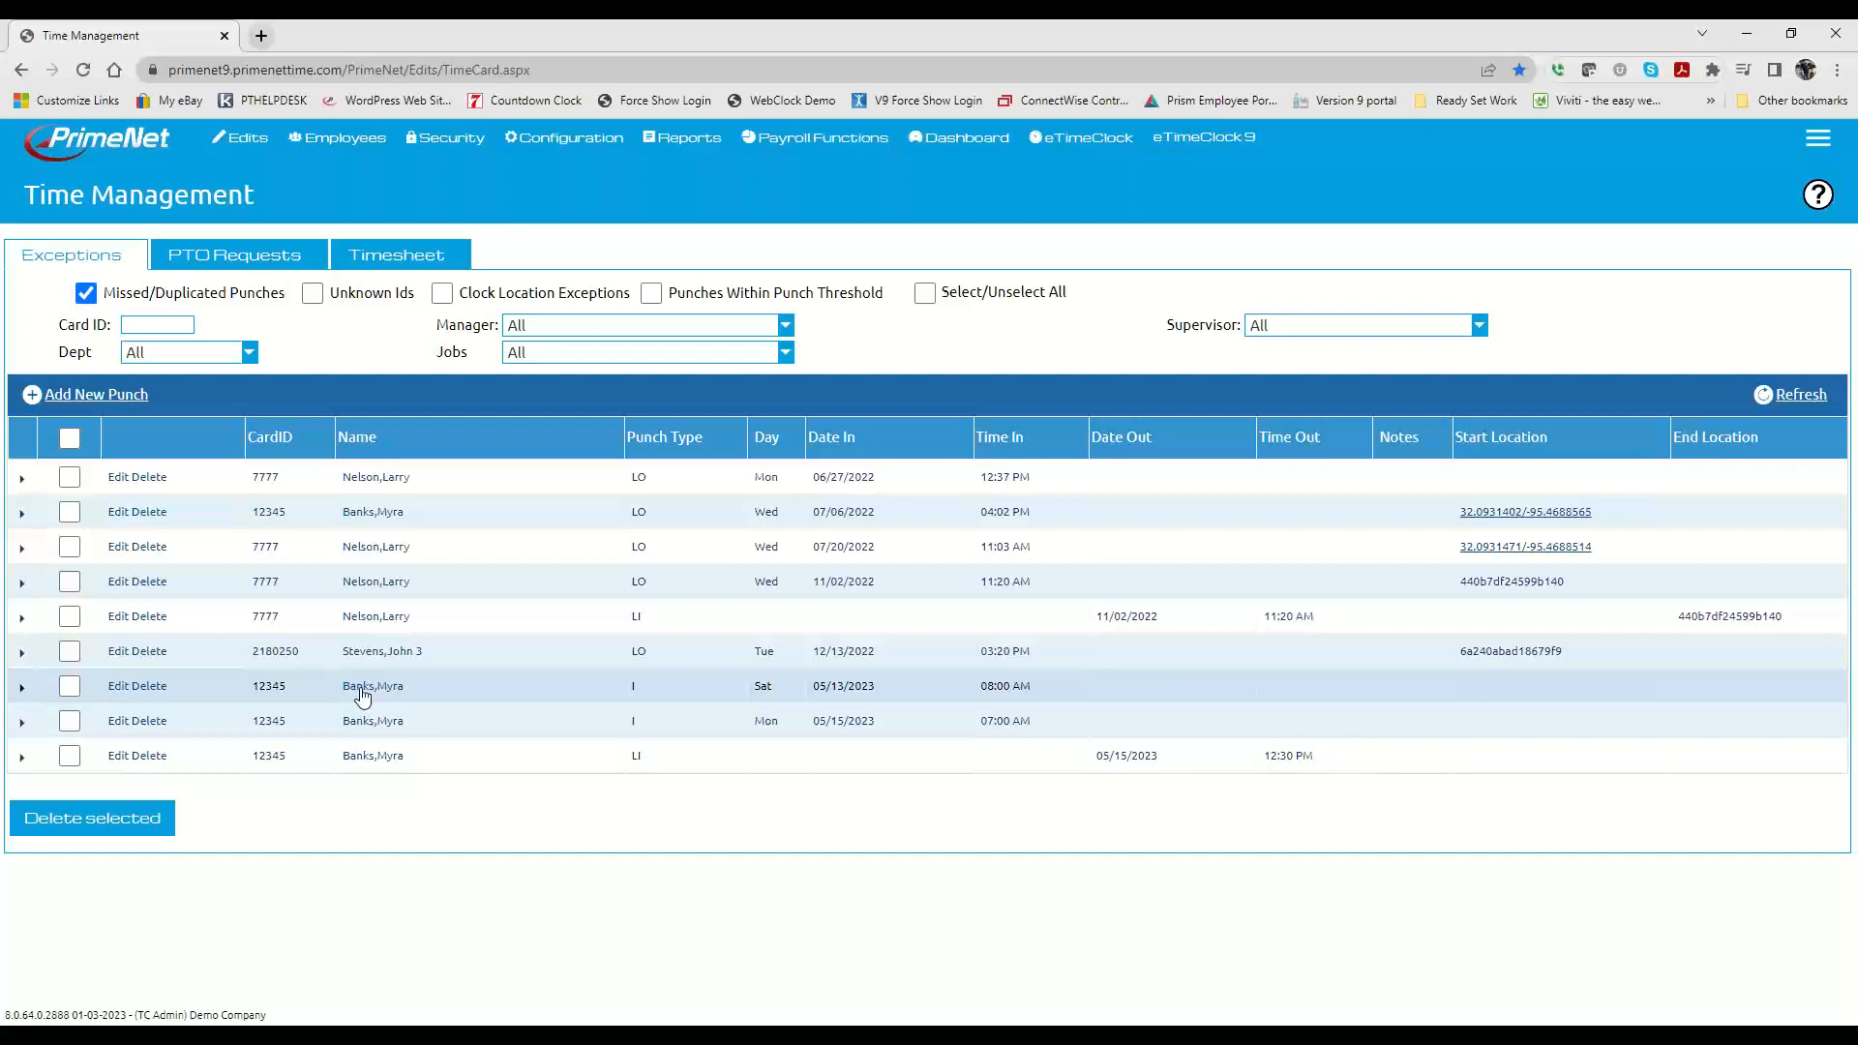
Step: Open the timesheet of the employee with the 05/13/2023 exception for the pay period 04/30/2023 - 05/13/2023
{"action": "double_click", "coordinate": [753, 674]}
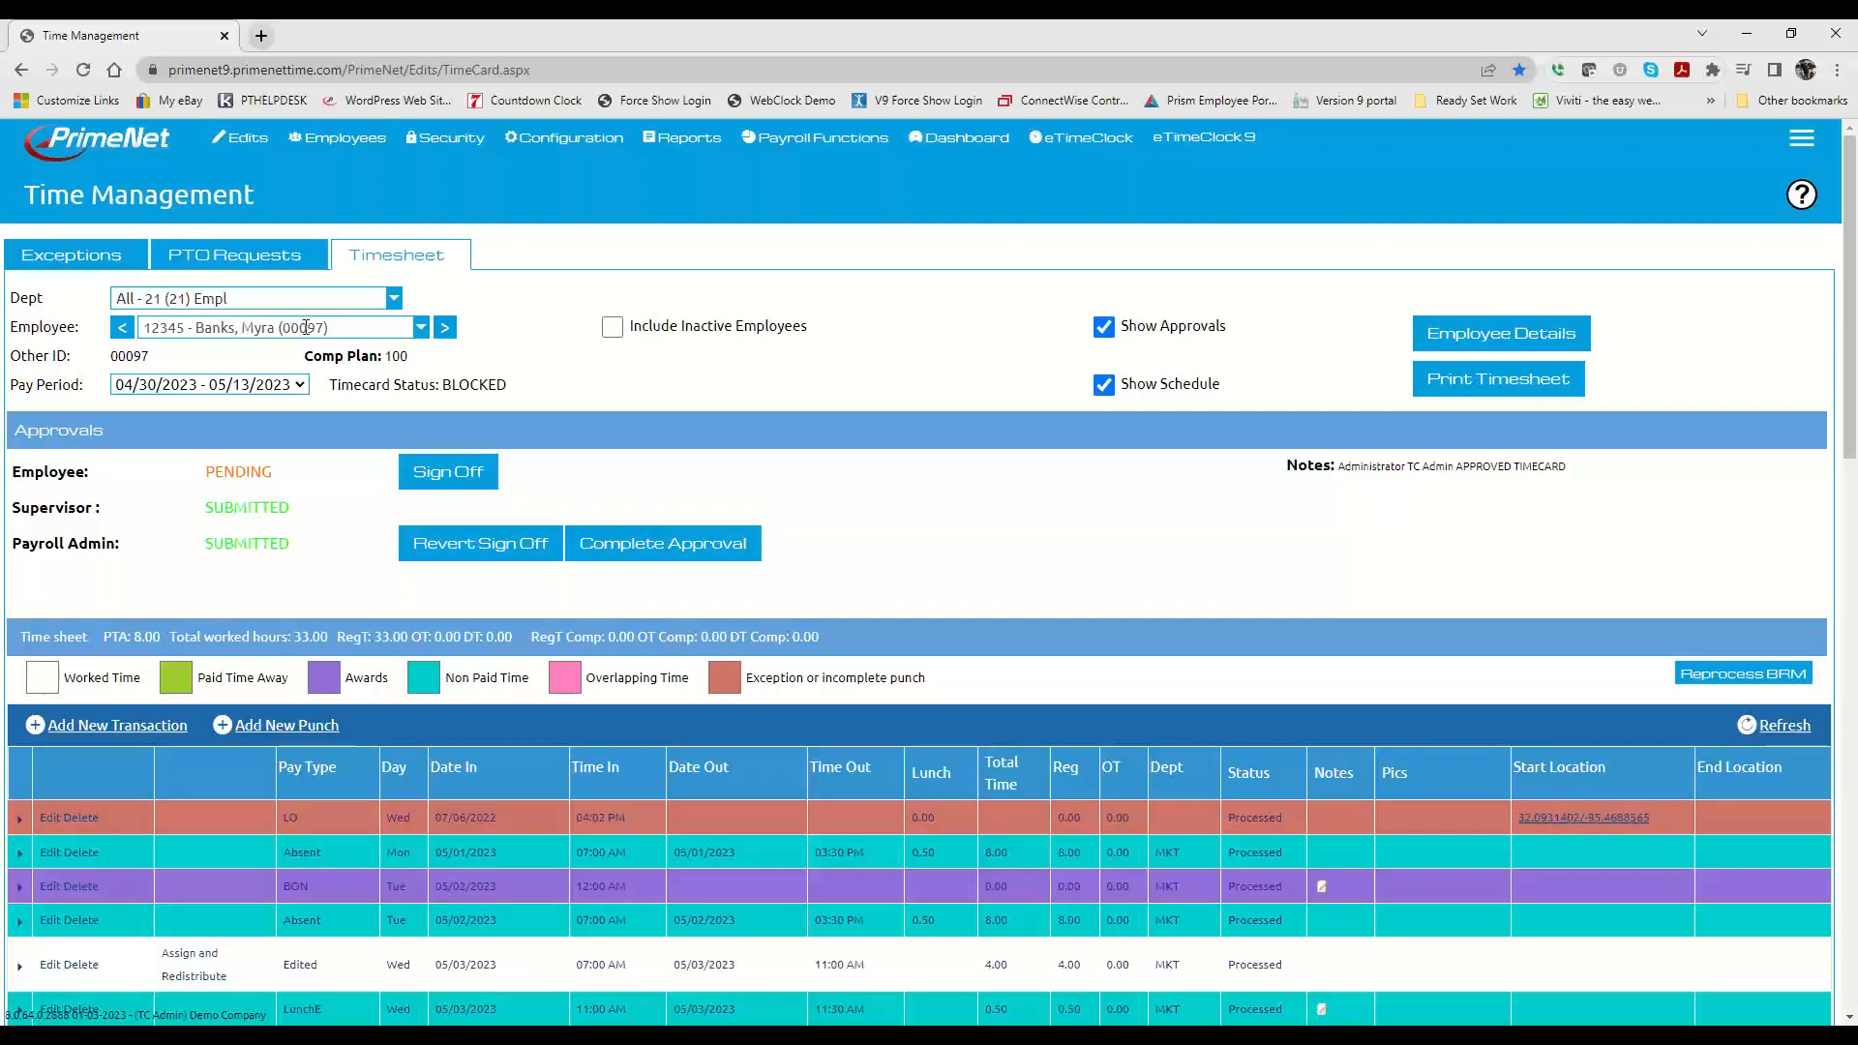
{"action": "left_click", "coordinate": [172, 385]}
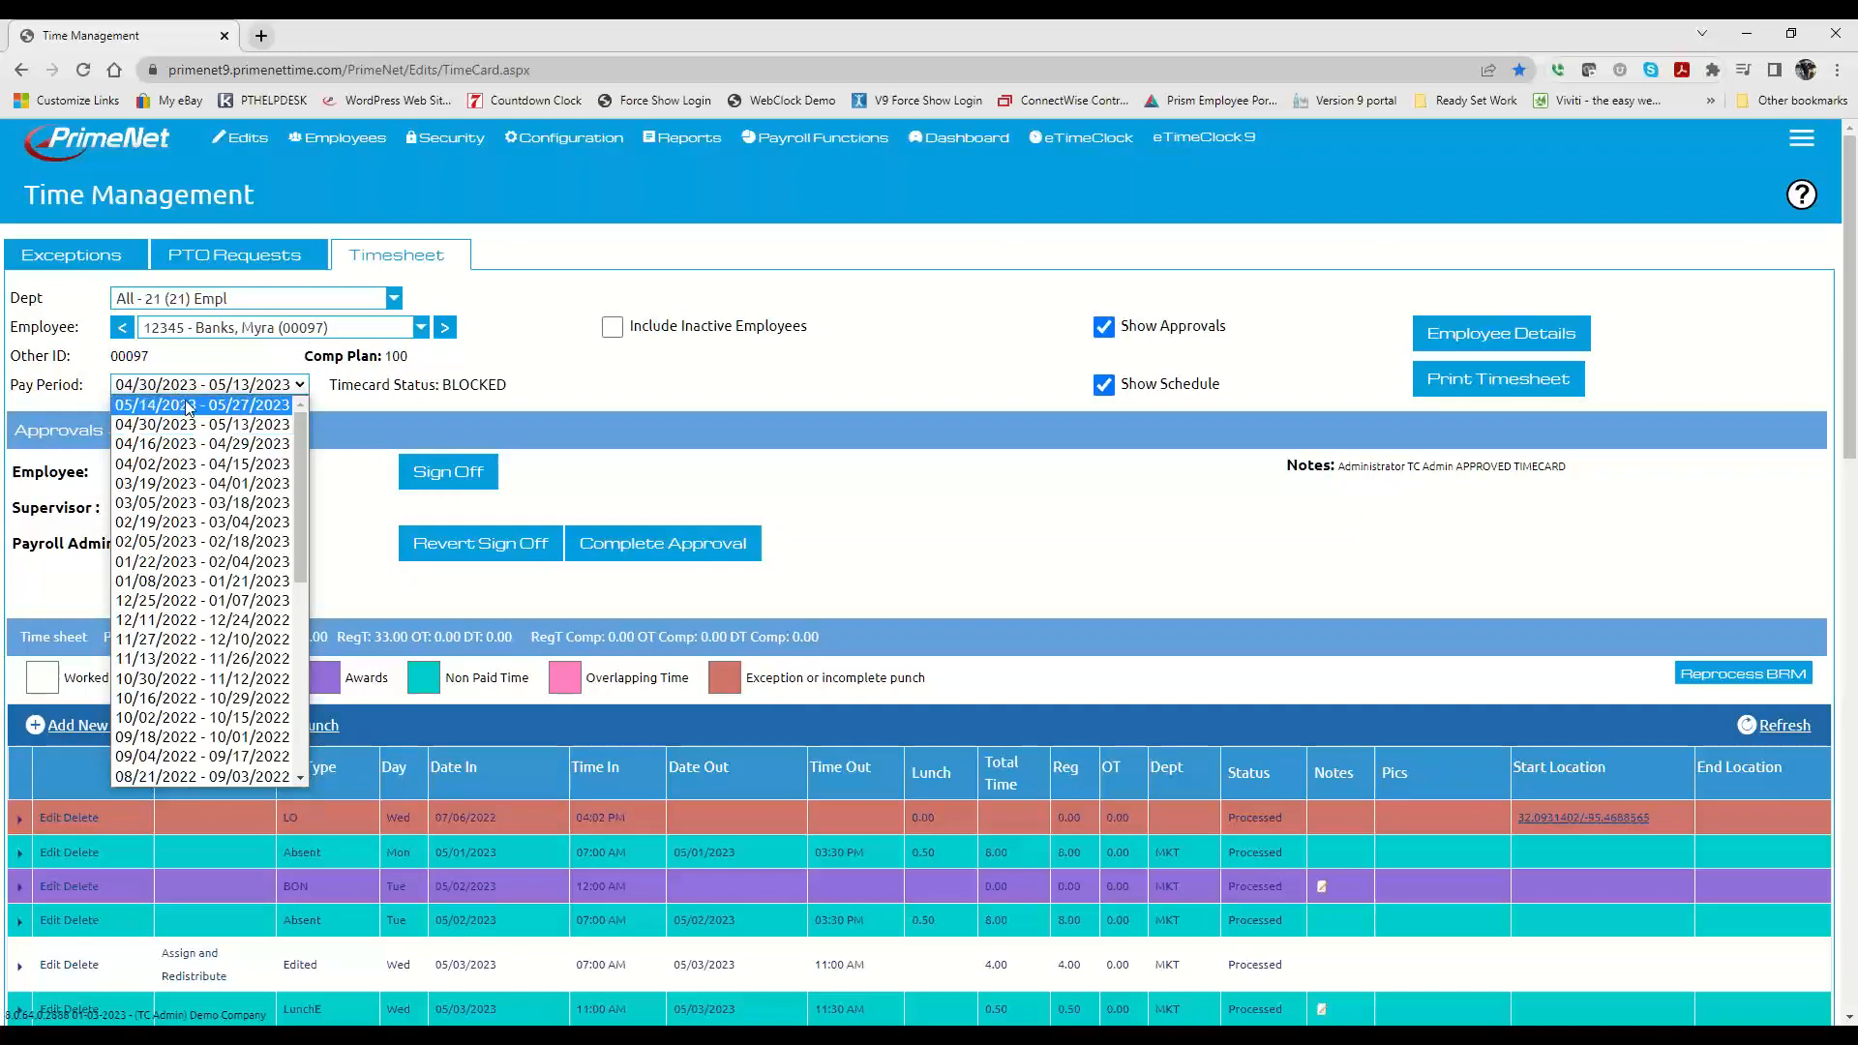
{"action": "left_click", "coordinate": [175, 431]}
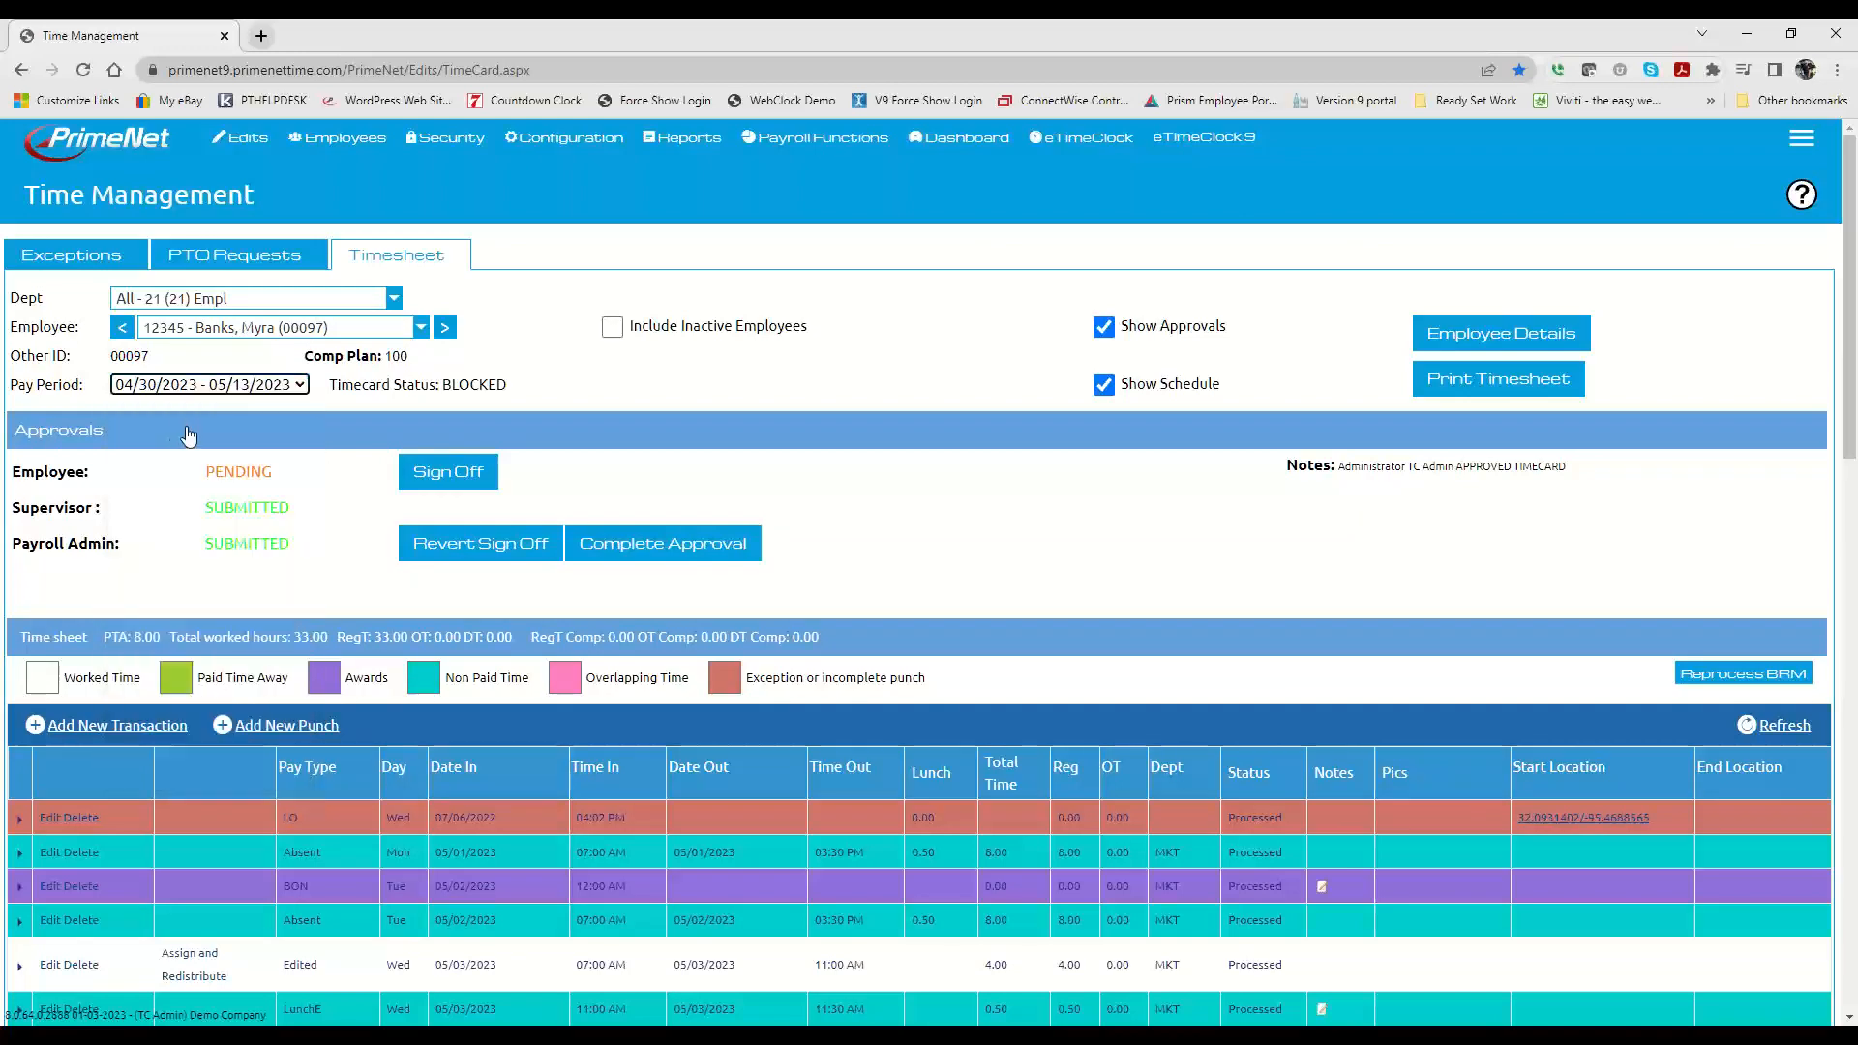
{"action": "scroll", "coordinate": [647, 525], "scroll_direction": "down", "scroll_amount": 2}
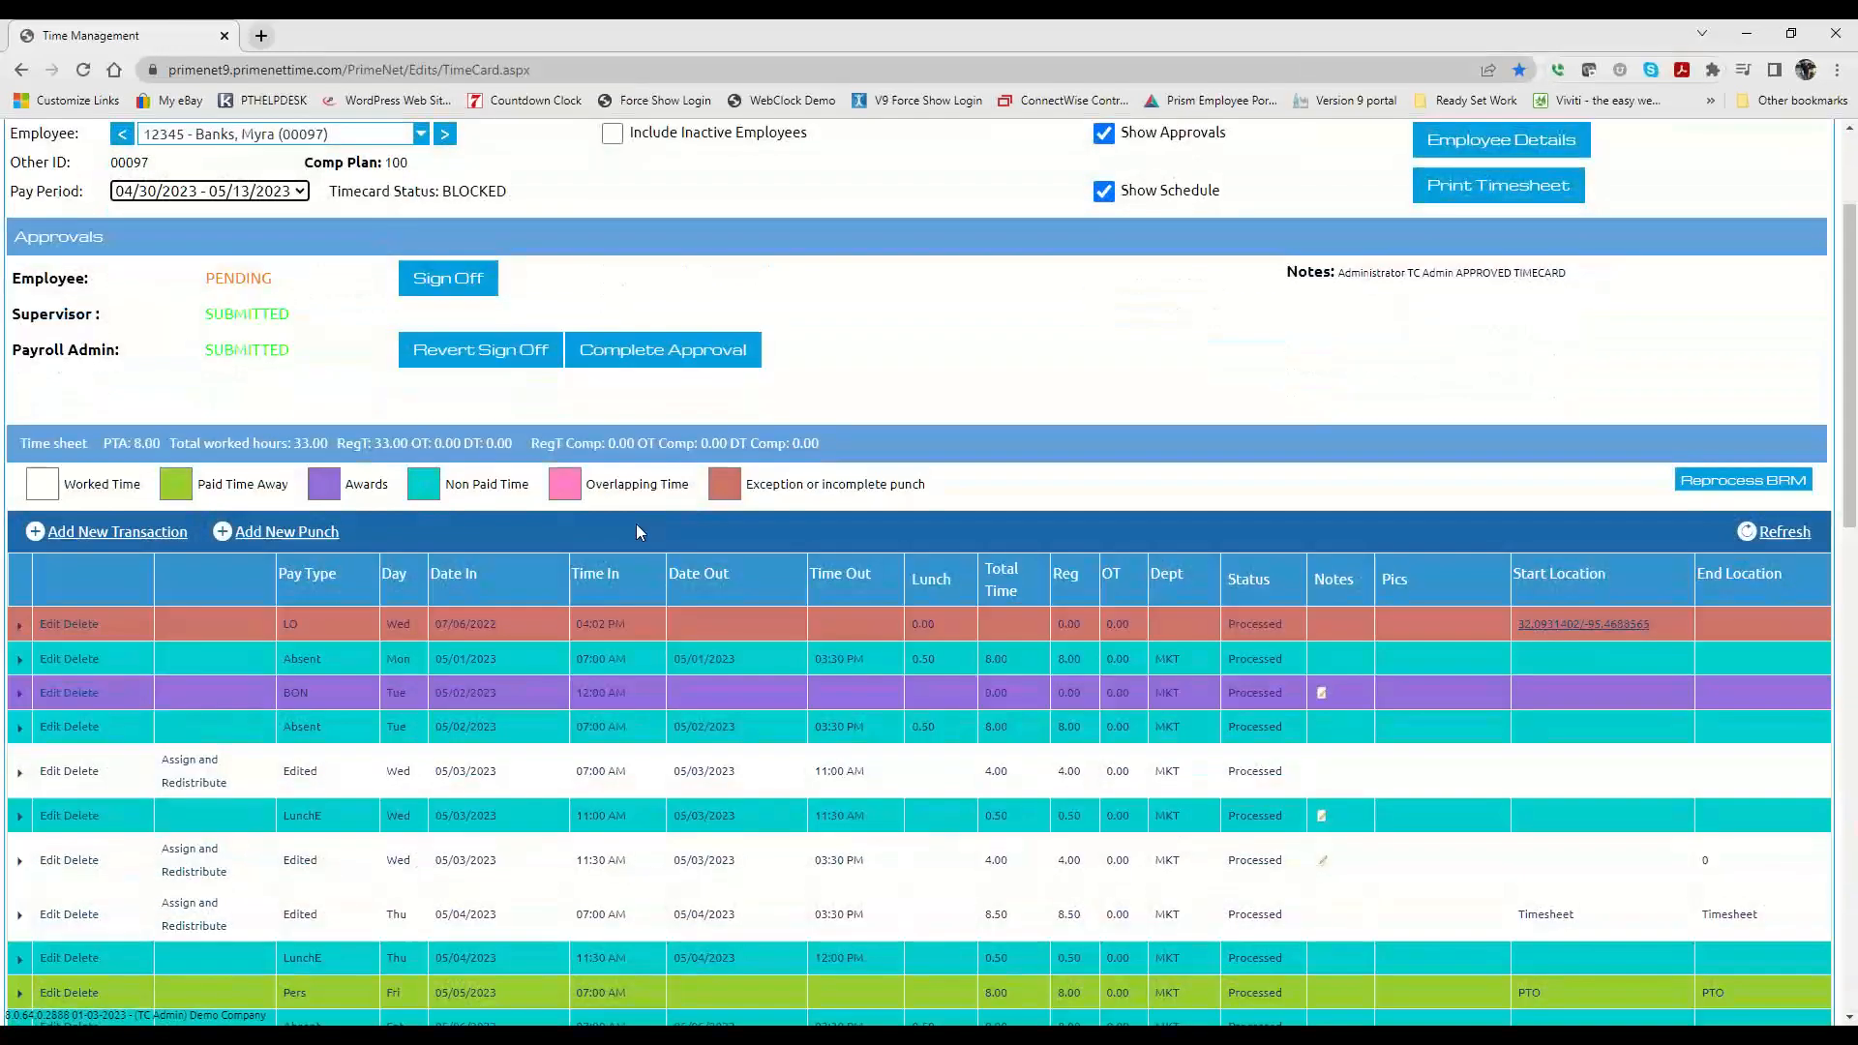
Step: Revert the payroll admin and supervisor sign-offs on the employee's timecard
{"action": "left_click", "coordinate": [474, 350]}
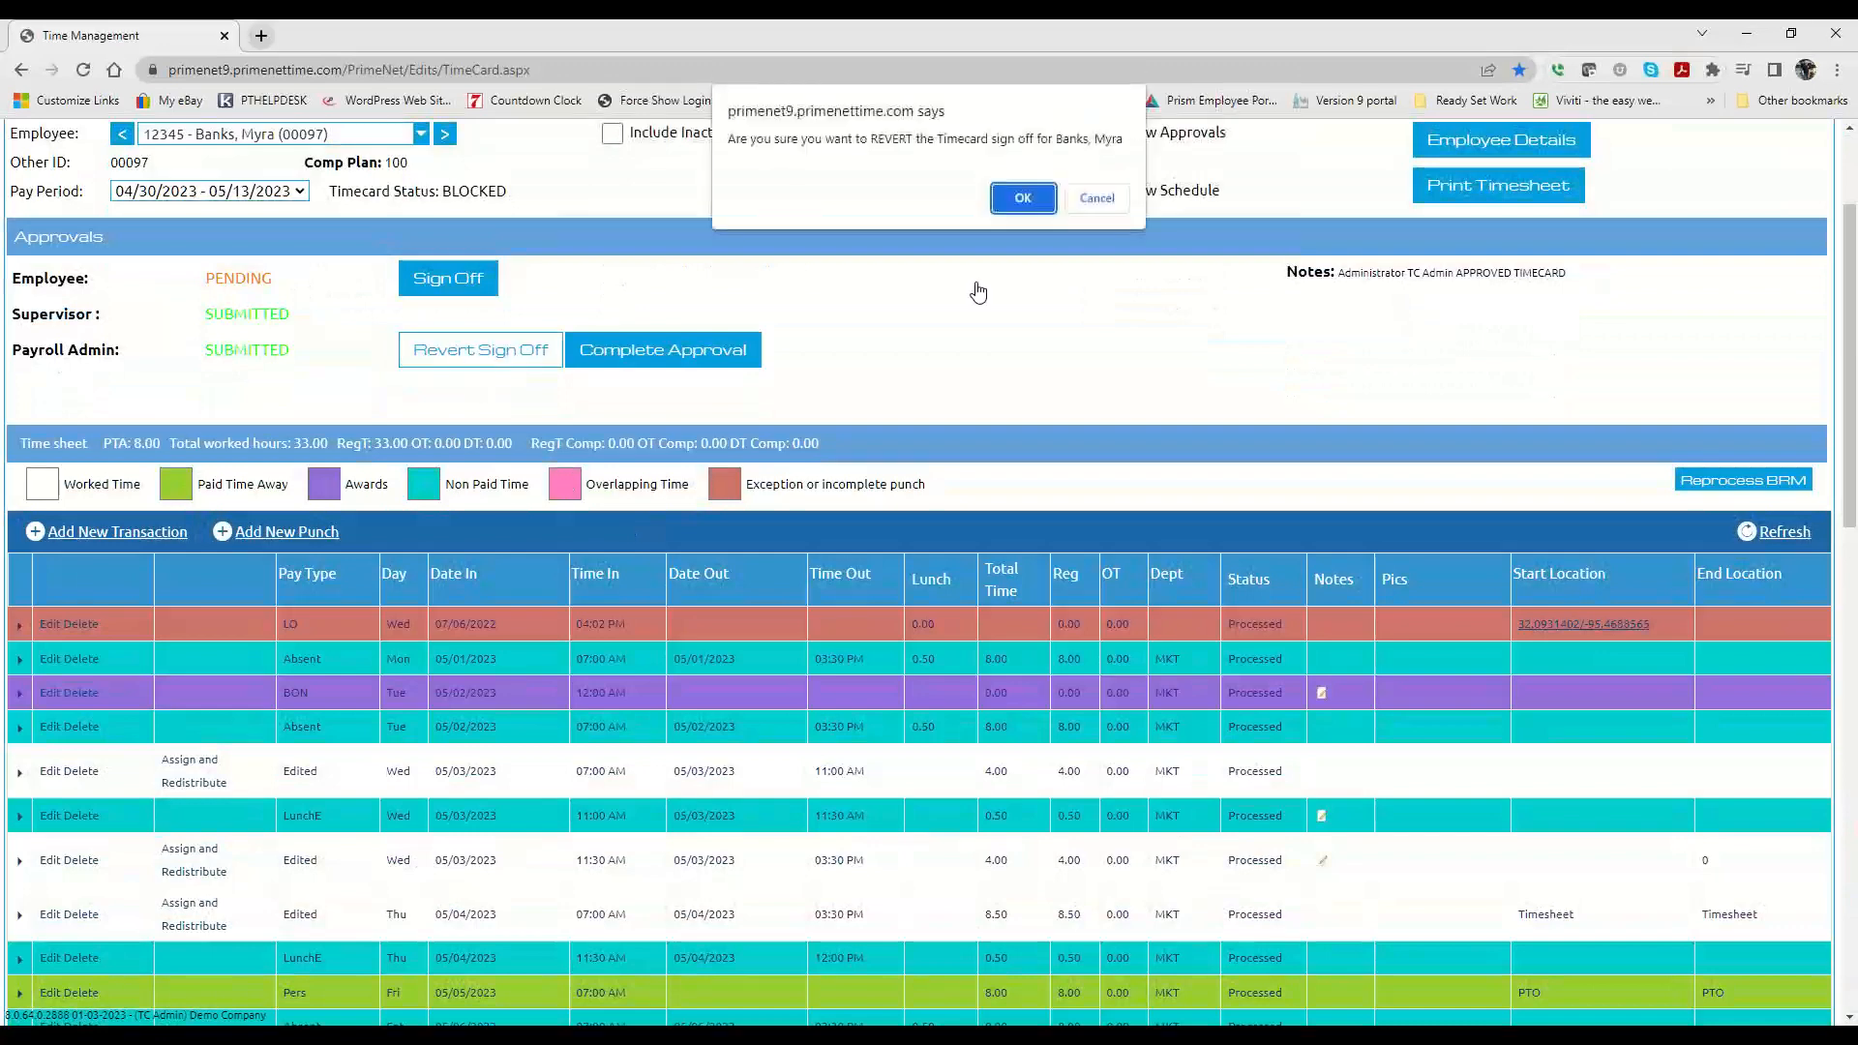
{"action": "left_click", "coordinate": [1023, 195]}
{"action": "left_click", "coordinate": [480, 315]}
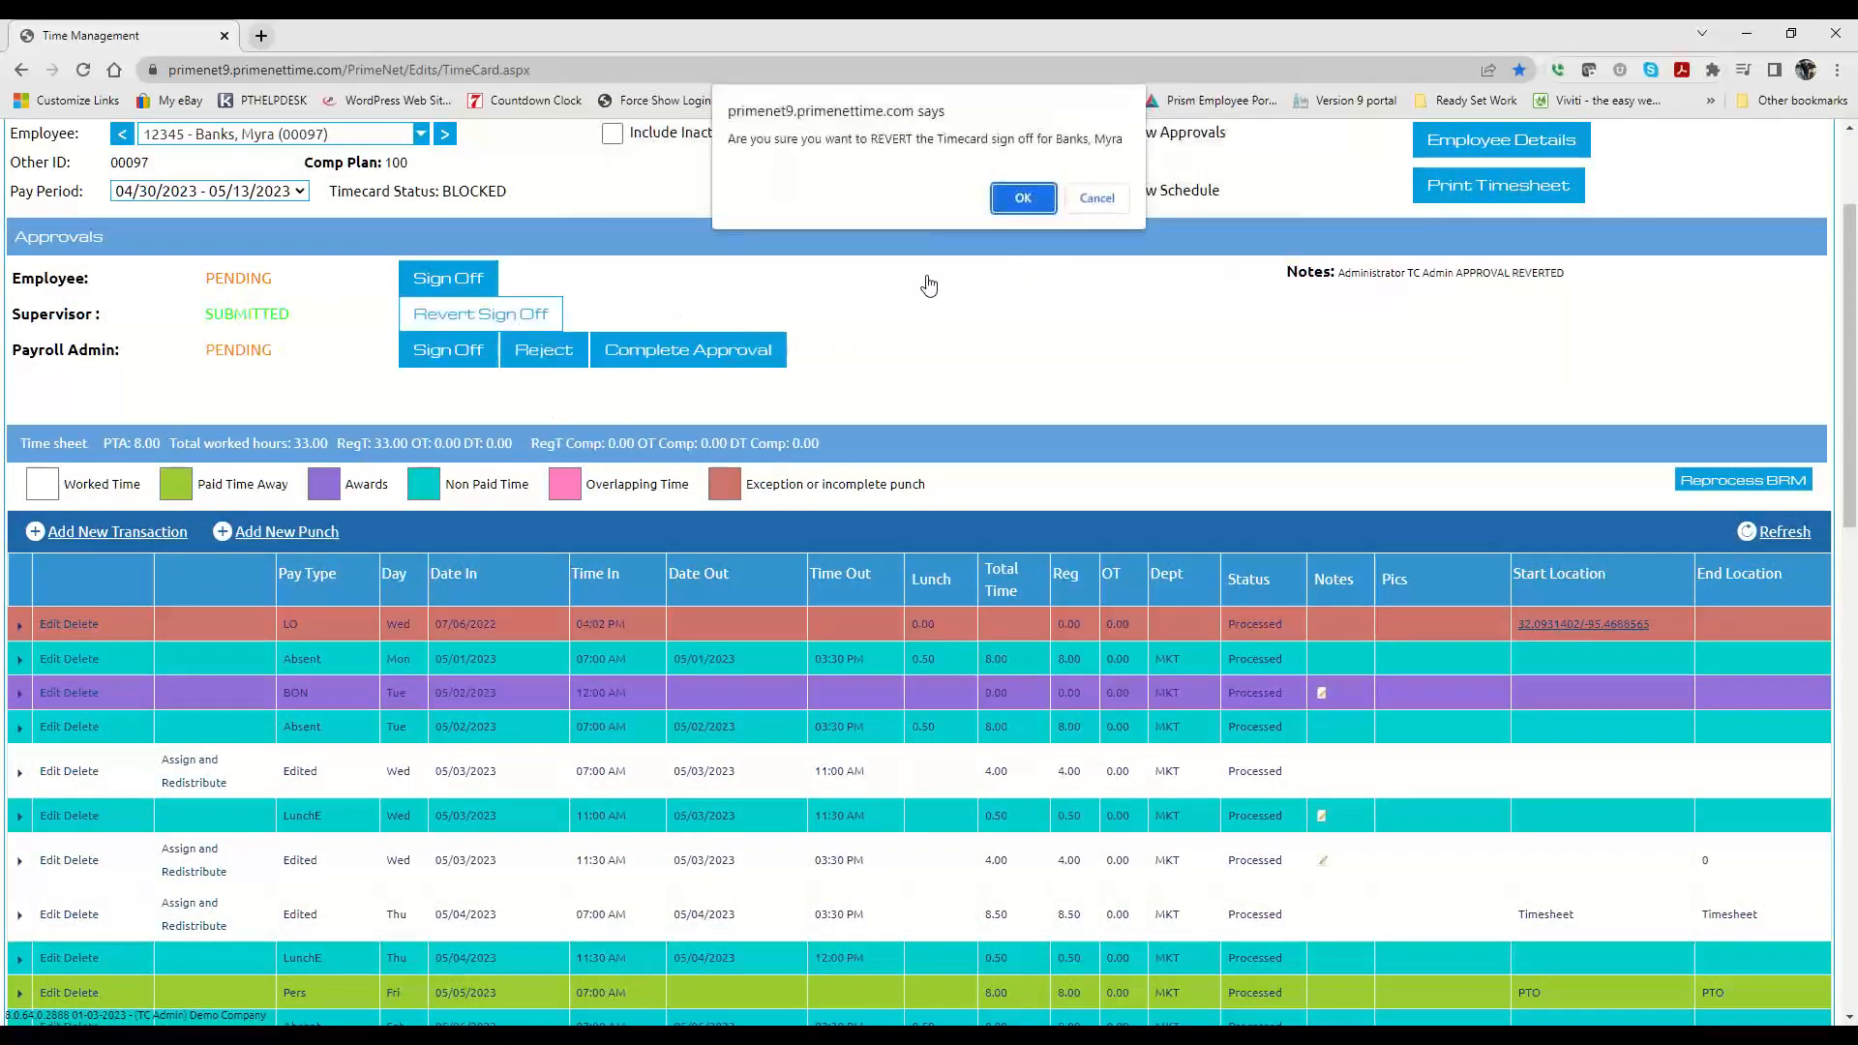
{"action": "left_click", "coordinate": [1023, 194]}
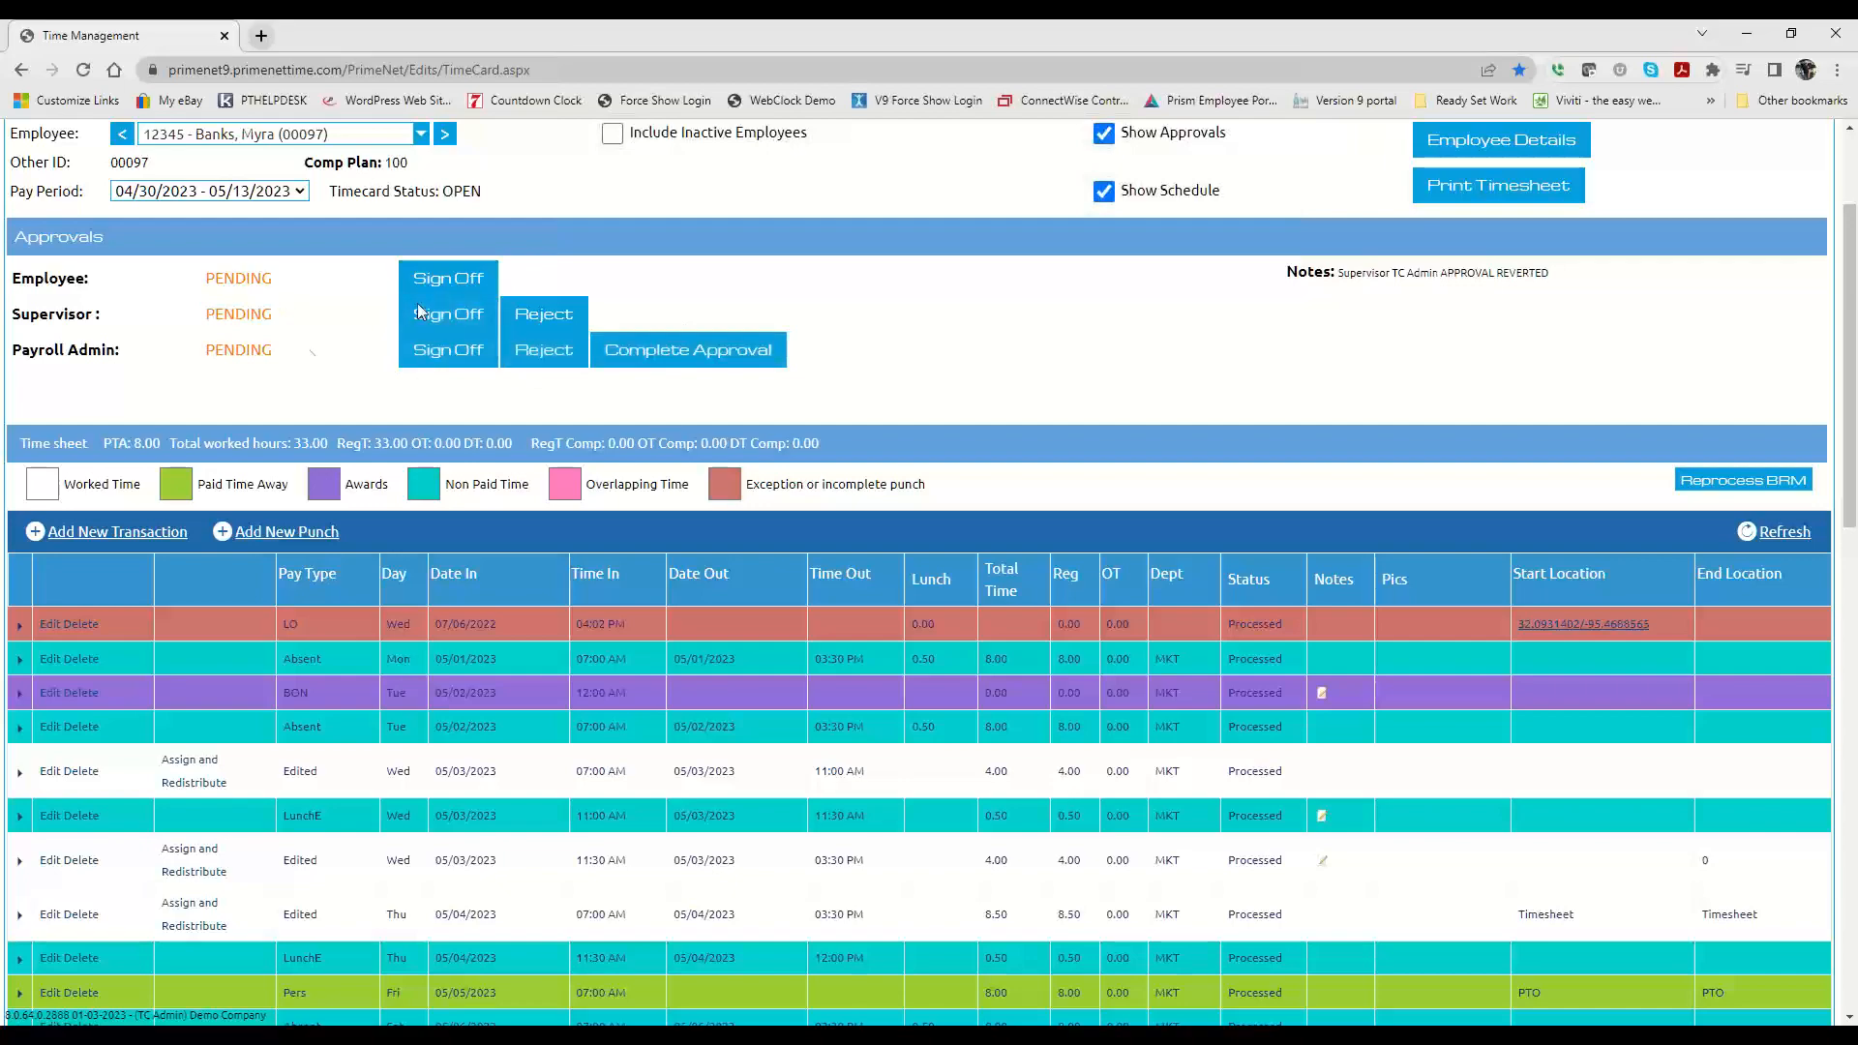
Step: Review the pay period's timesheet for rows marked as exception or incomplete punch
{"action": "scroll", "coordinate": [605, 505], "scroll_direction": "down", "scroll_amount": 7}
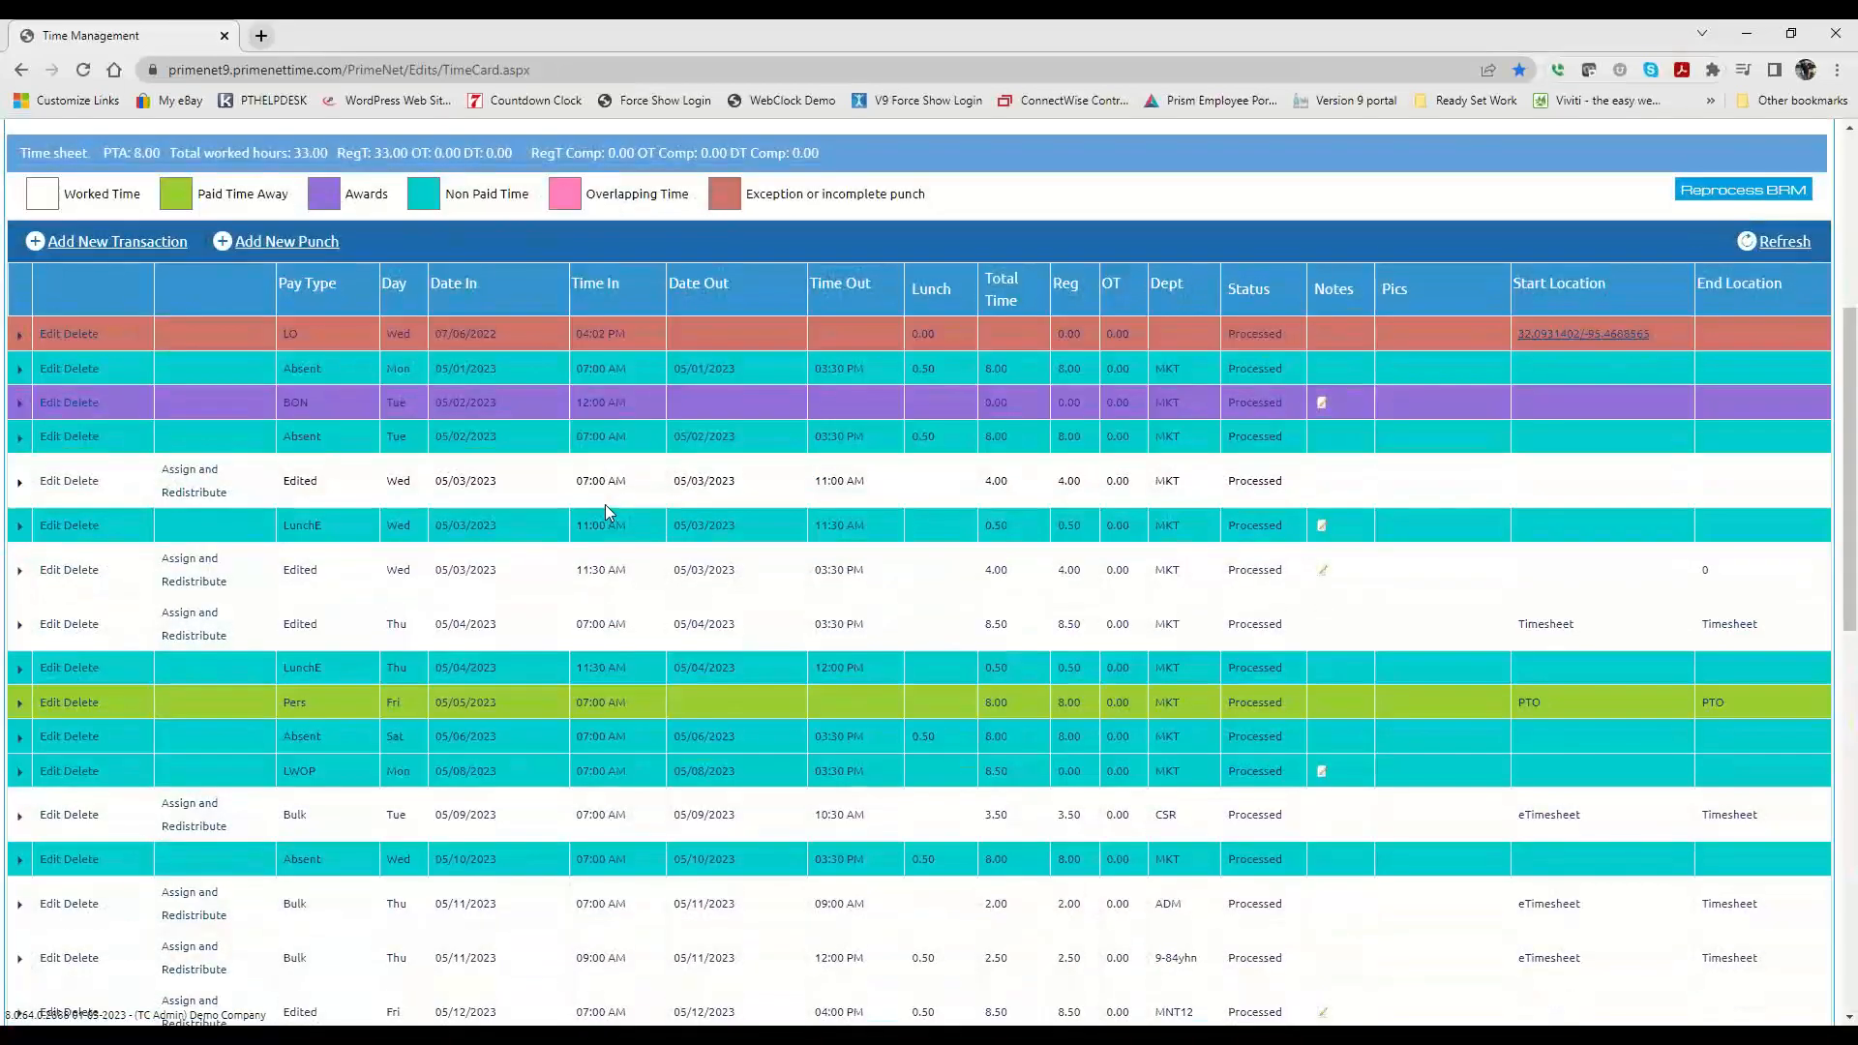
{"action": "scroll", "coordinate": [606, 510], "scroll_direction": "down", "scroll_amount": 2}
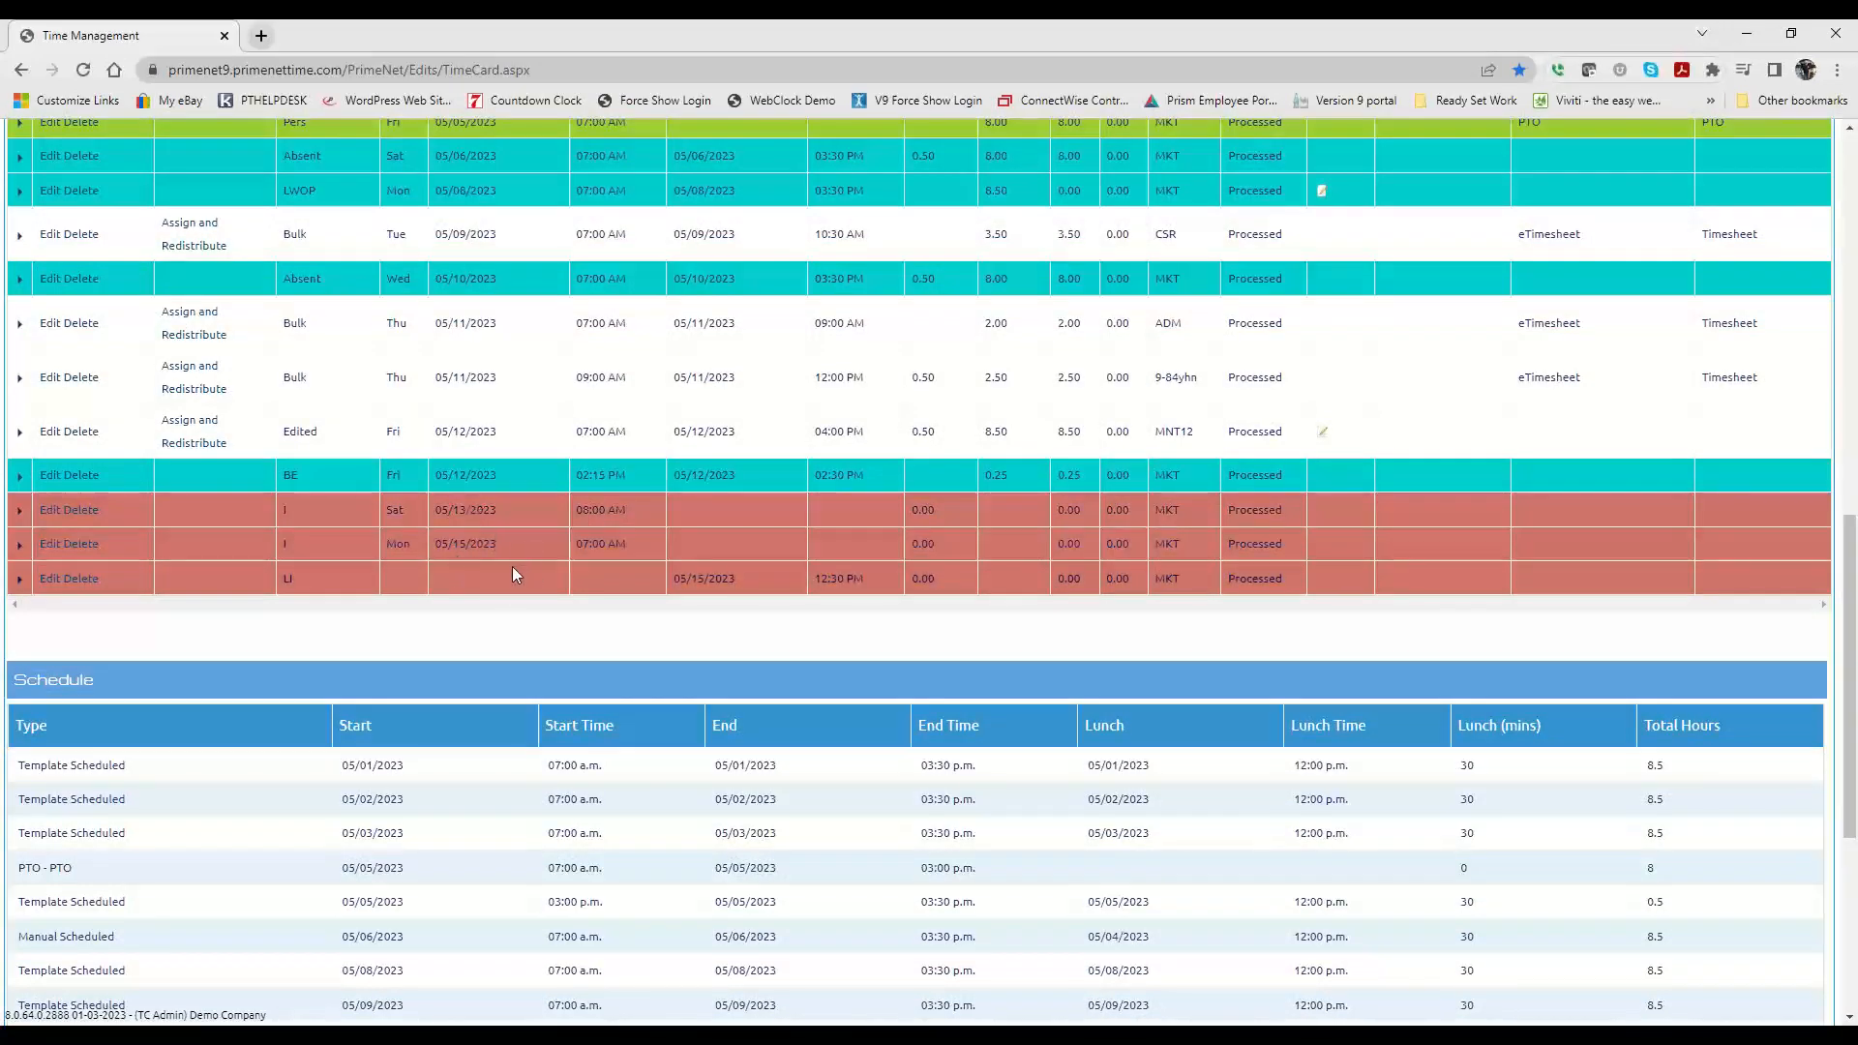
{"action": "scroll", "coordinate": [682, 515], "scroll_direction": "up", "scroll_amount": 5}
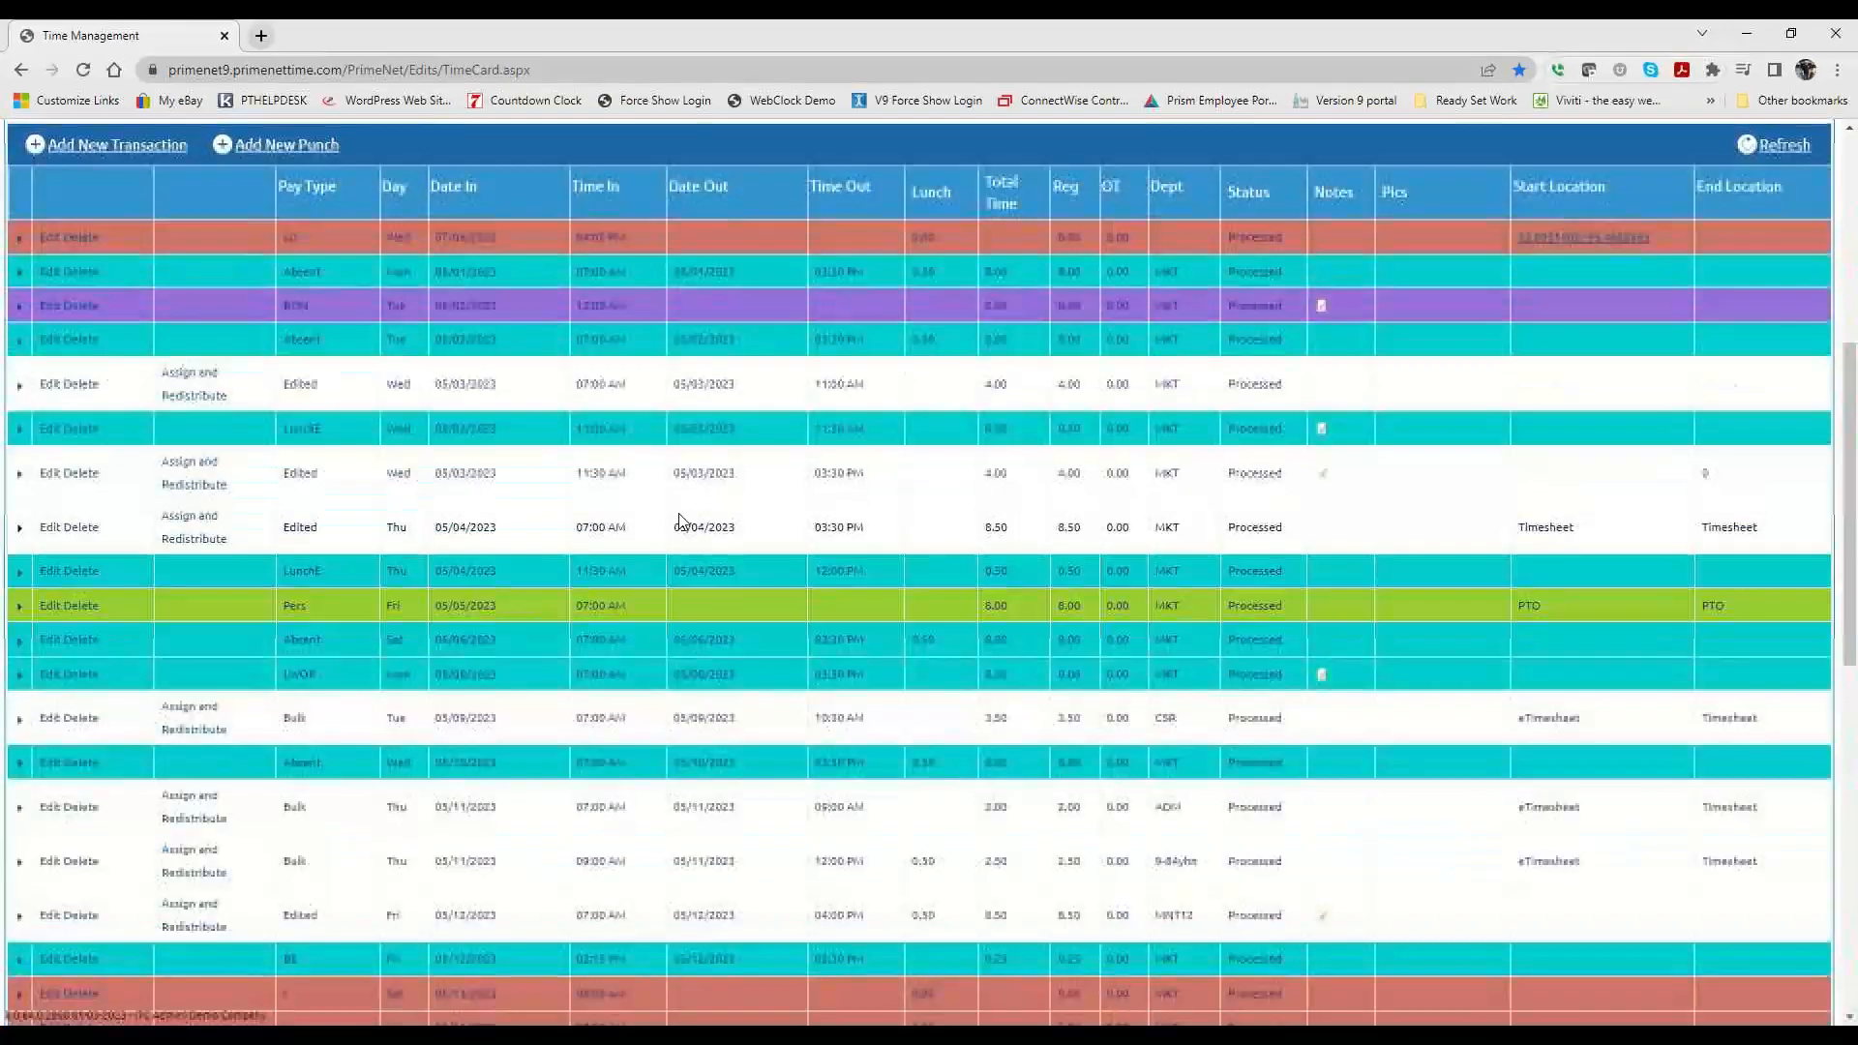
{"action": "scroll", "coordinate": [680, 523], "scroll_direction": "up", "scroll_amount": 5}
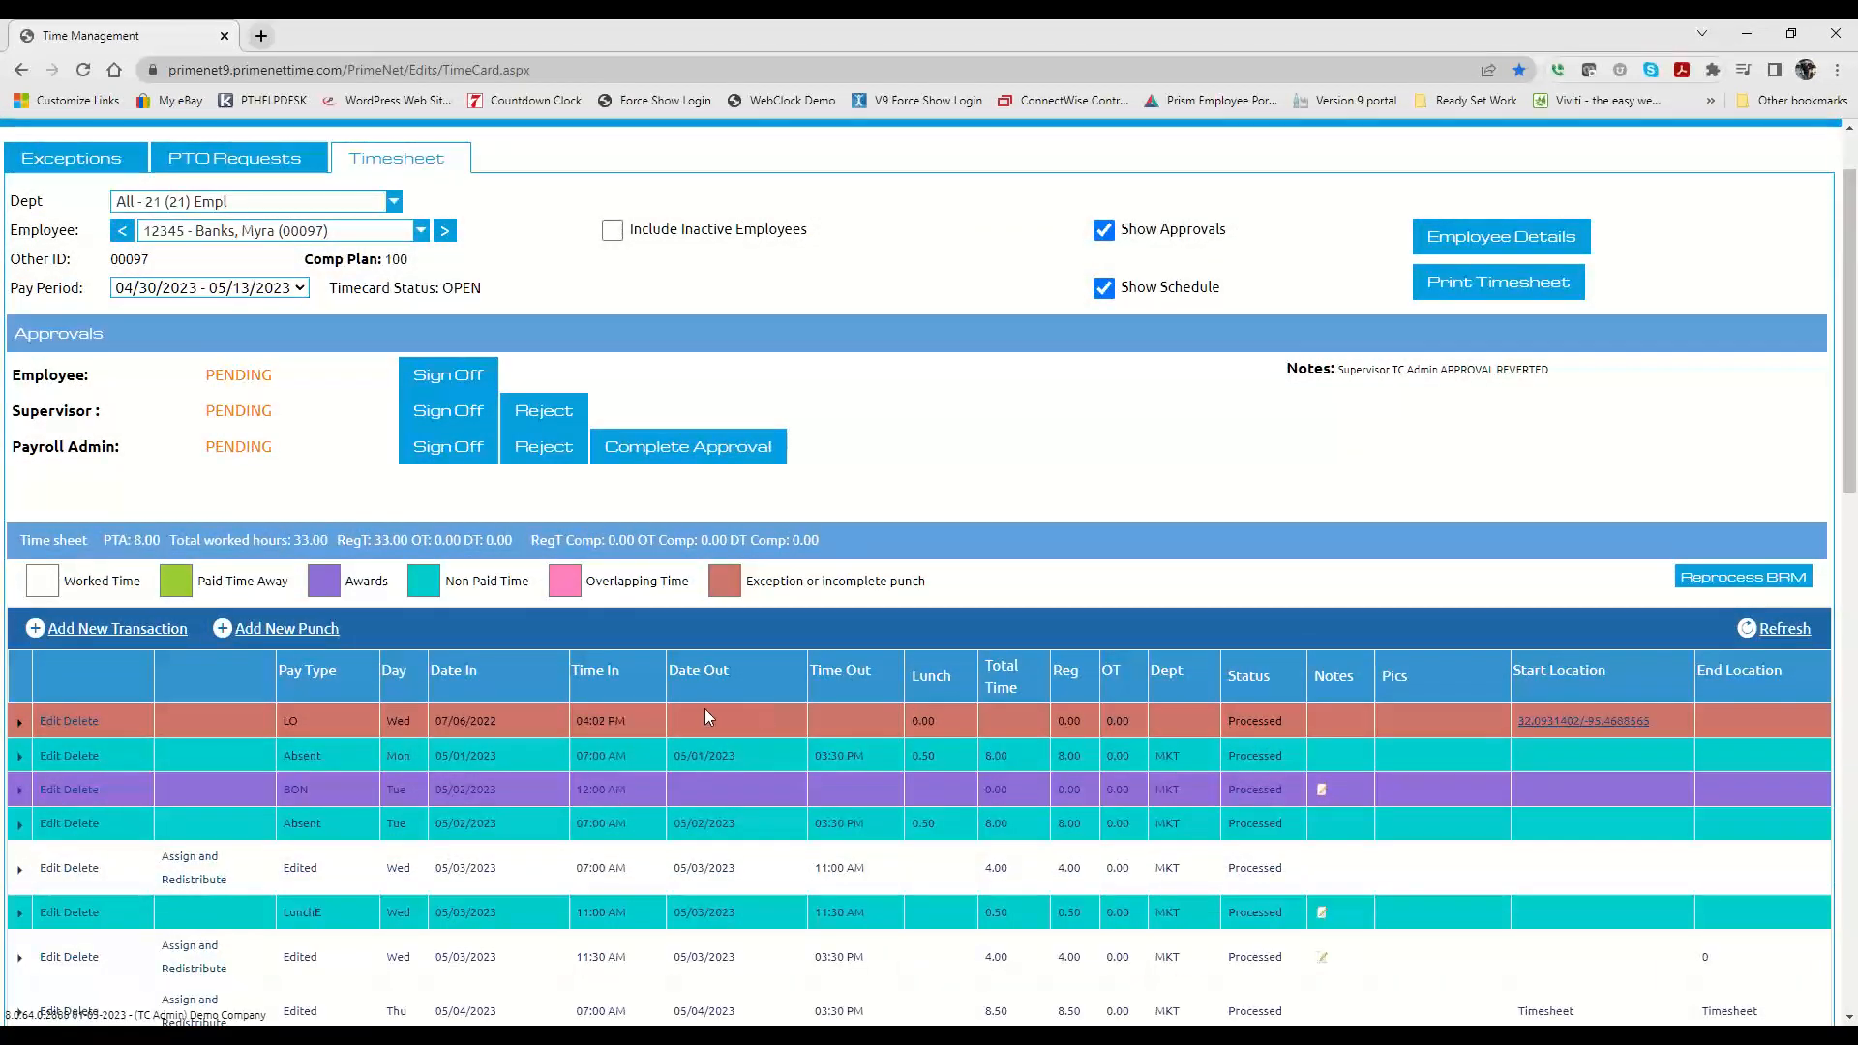
{"action": "scroll", "coordinate": [704, 716], "scroll_direction": "down", "scroll_amount": 14}
{"action": "scroll", "coordinate": [704, 713], "scroll_direction": "up", "scroll_amount": 4}
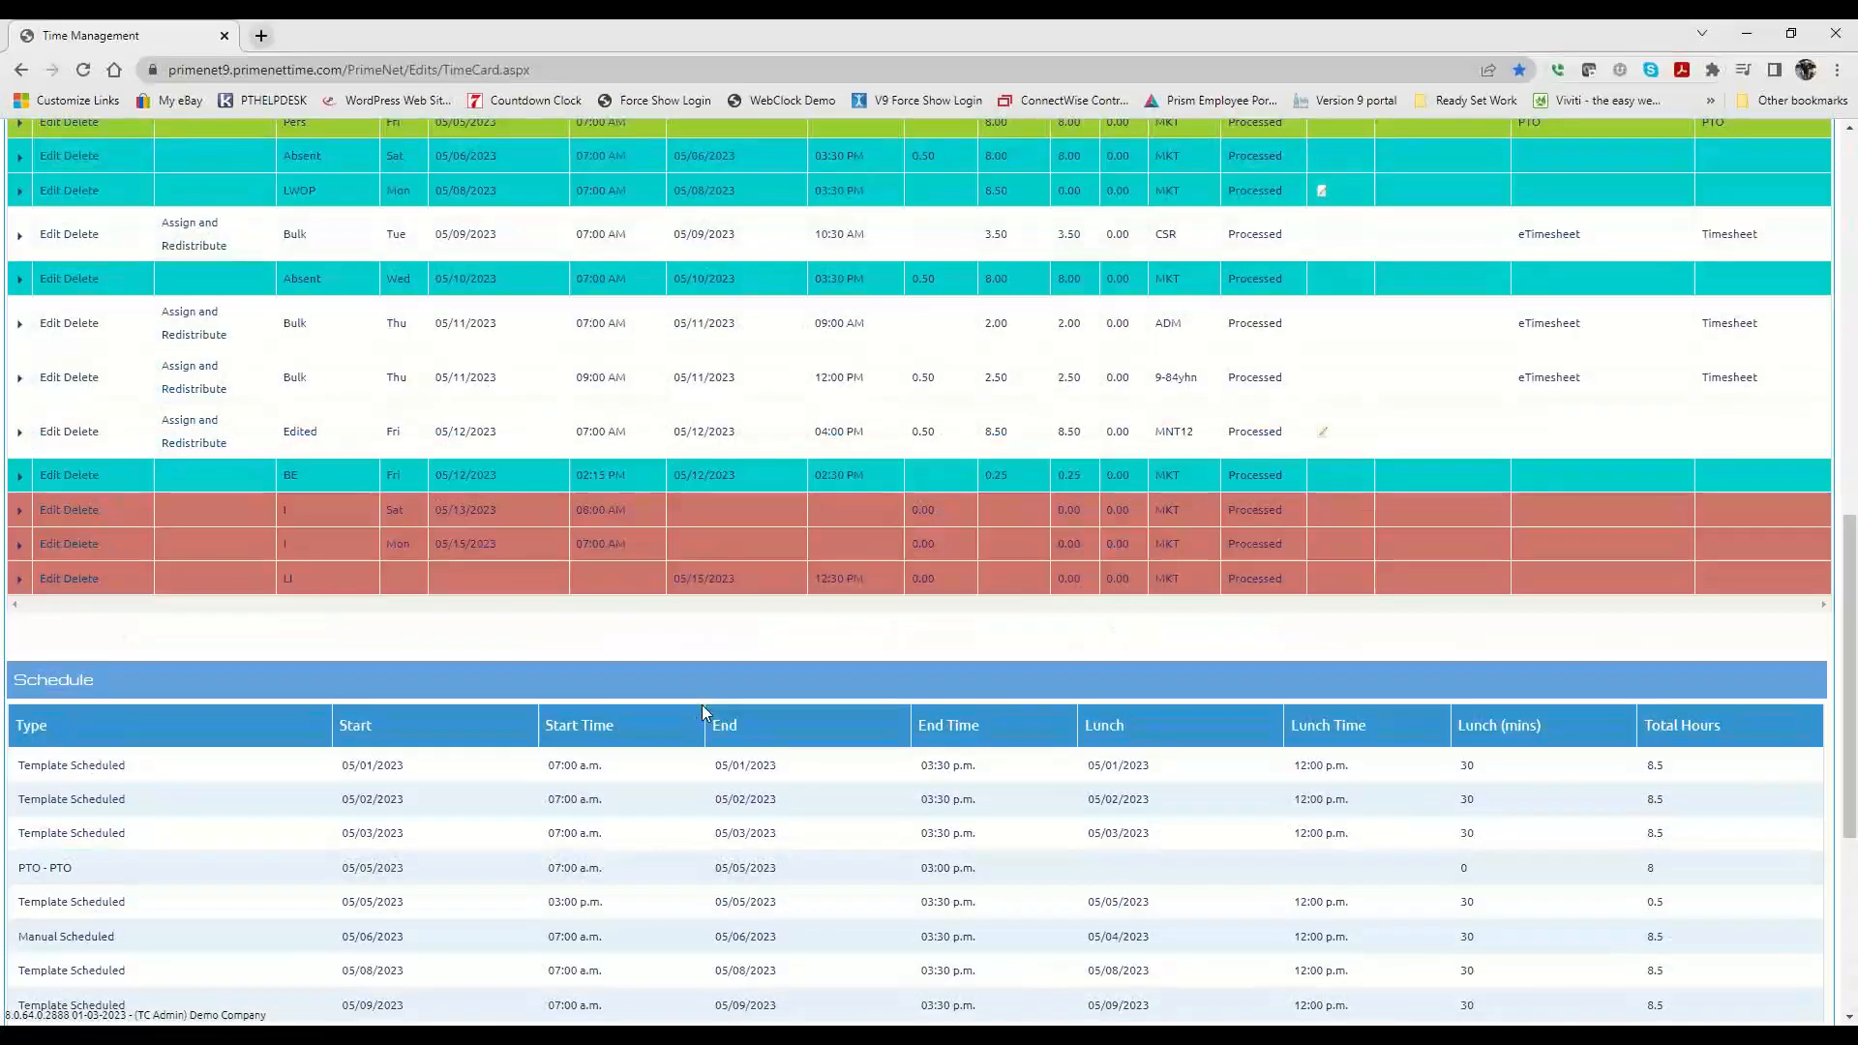
{"action": "scroll", "coordinate": [542, 469], "scroll_direction": "up", "scroll_amount": 8}
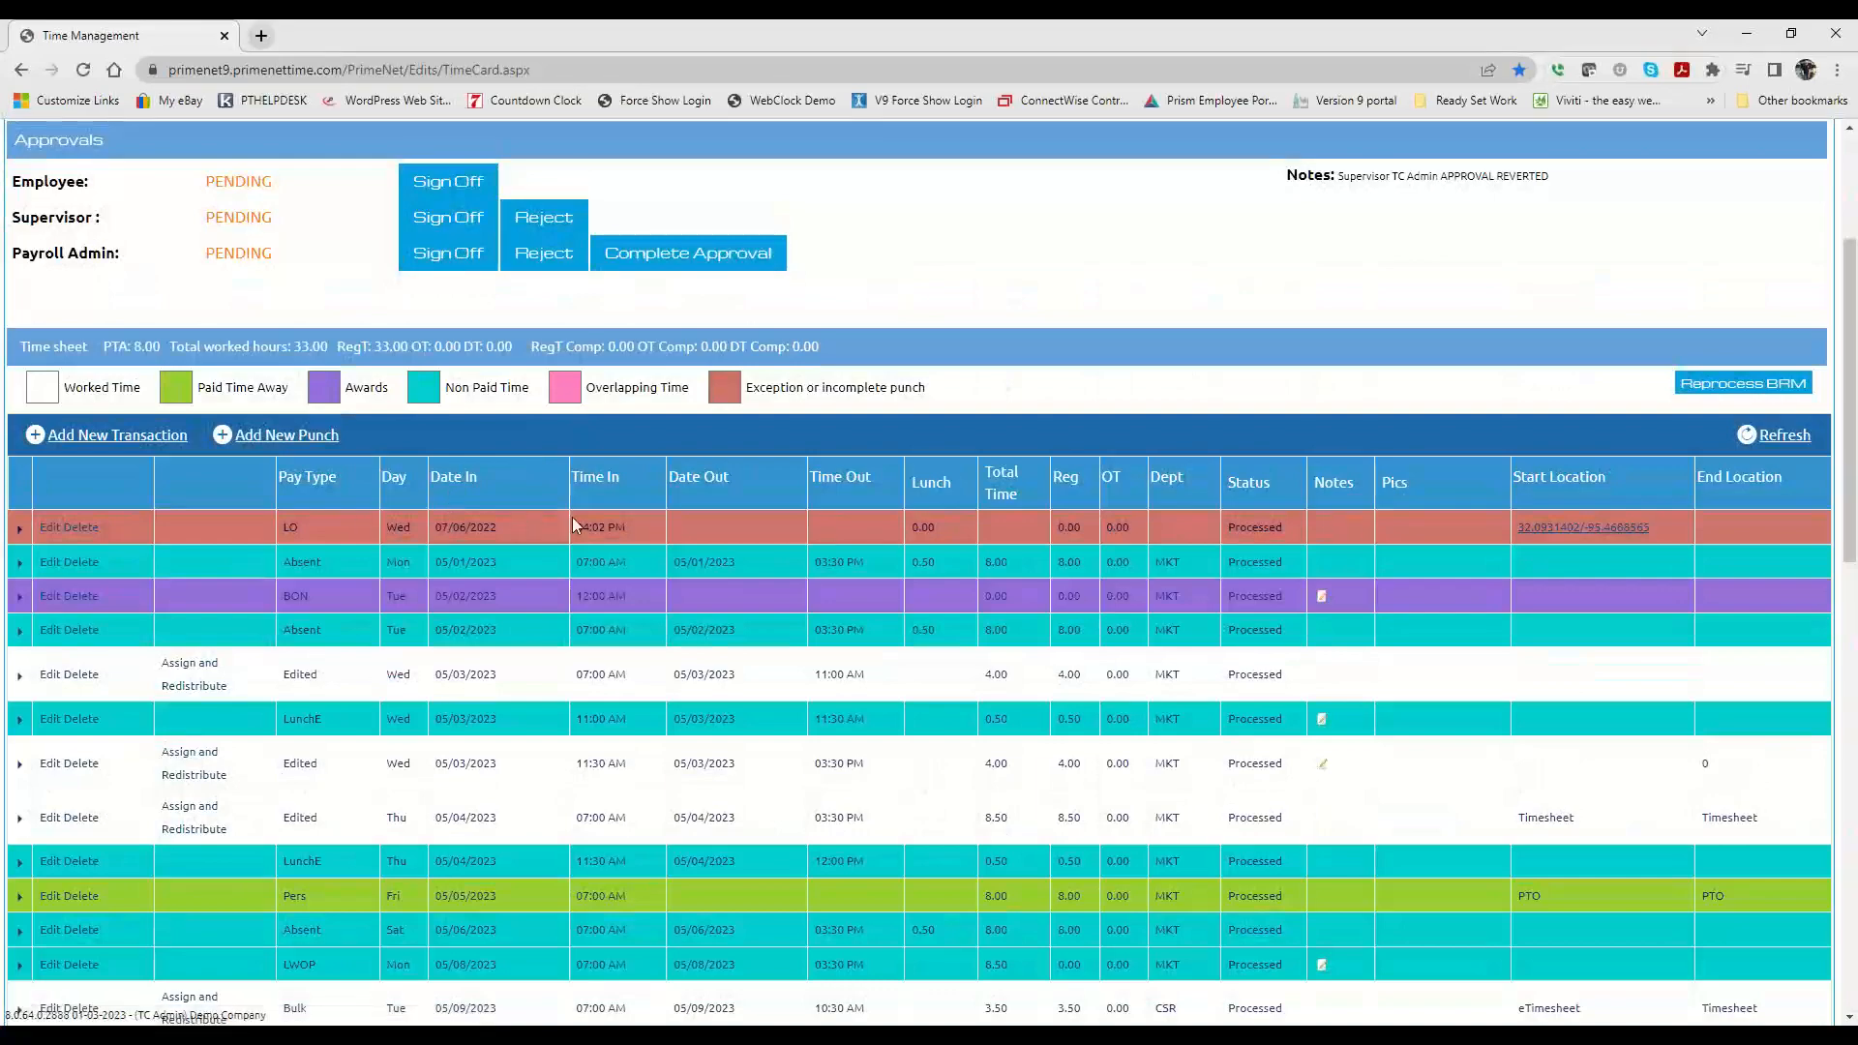
Step: Edit the 05/13/2023 in punch in the timesheet and set its time out to 06:11 PM
{"action": "scroll", "coordinate": [498, 528], "scroll_direction": "down", "scroll_amount": 8}
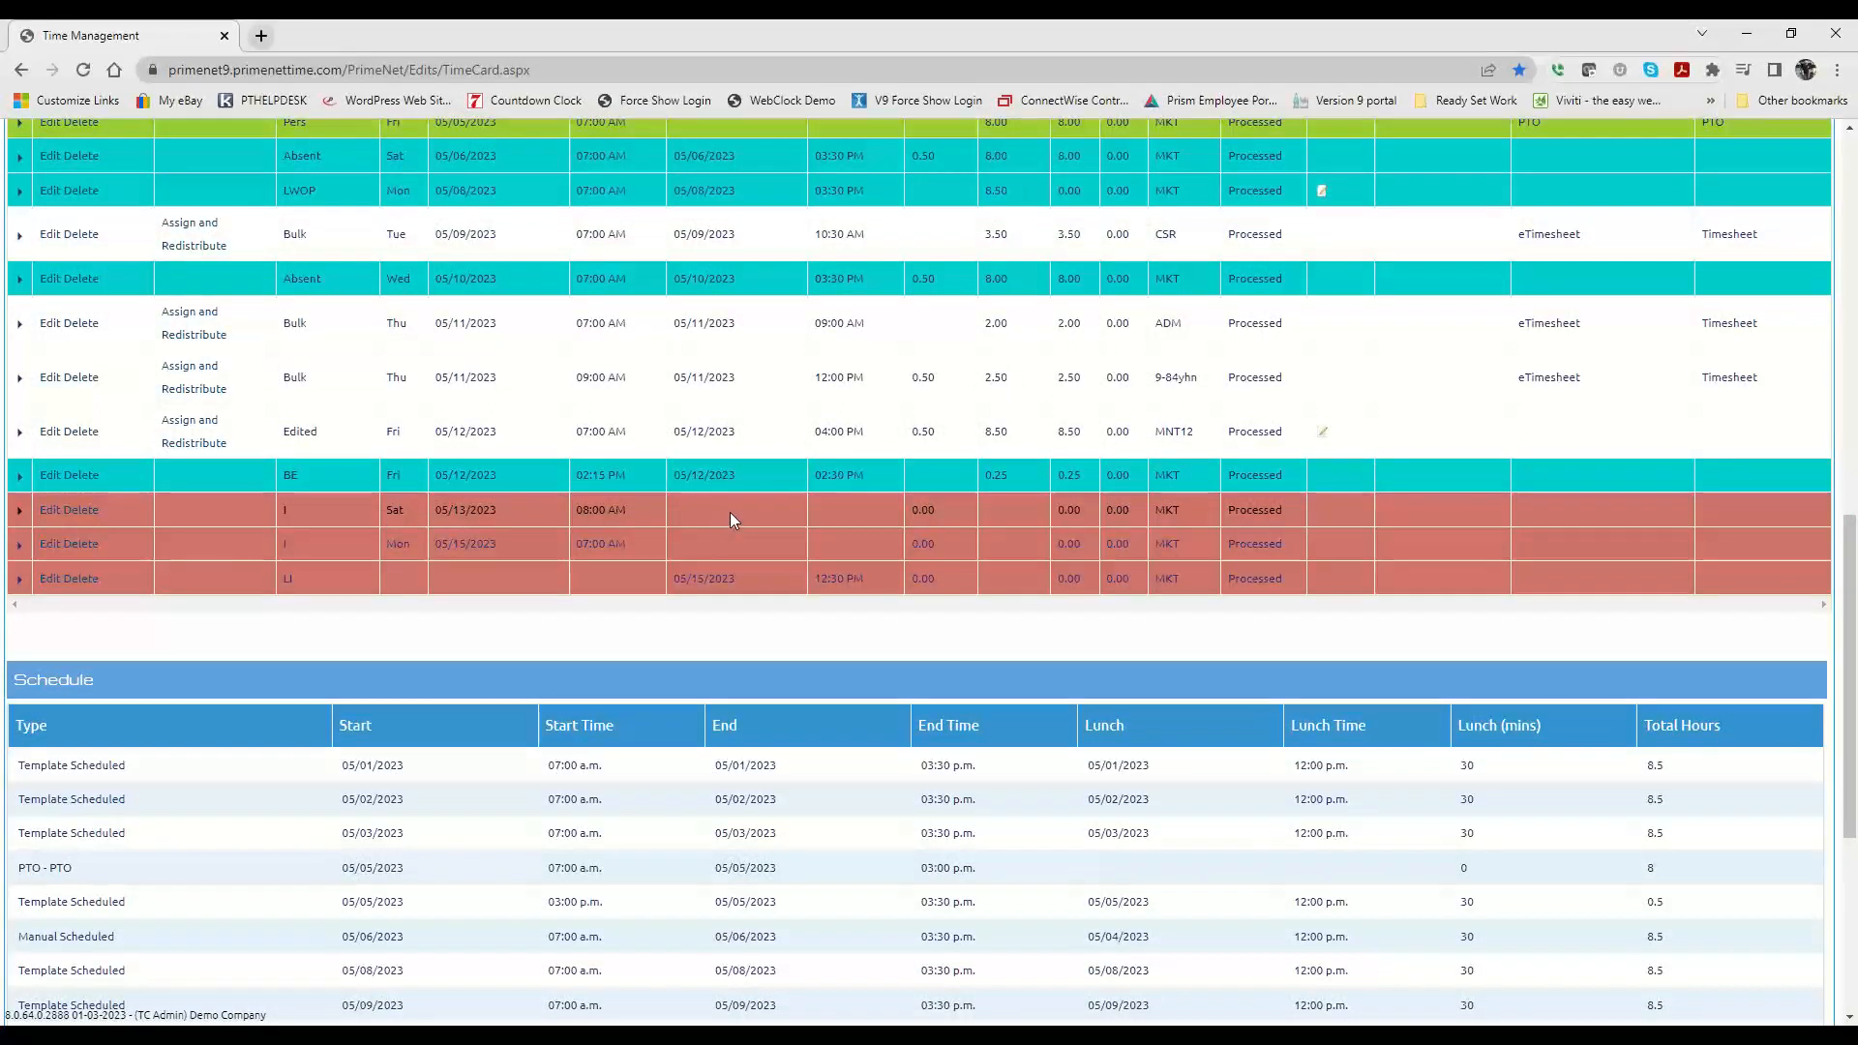
{"action": "double_click", "coordinate": [948, 507]}
{"action": "scroll", "coordinate": [410, 517], "scroll_direction": "up", "scroll_amount": 4}
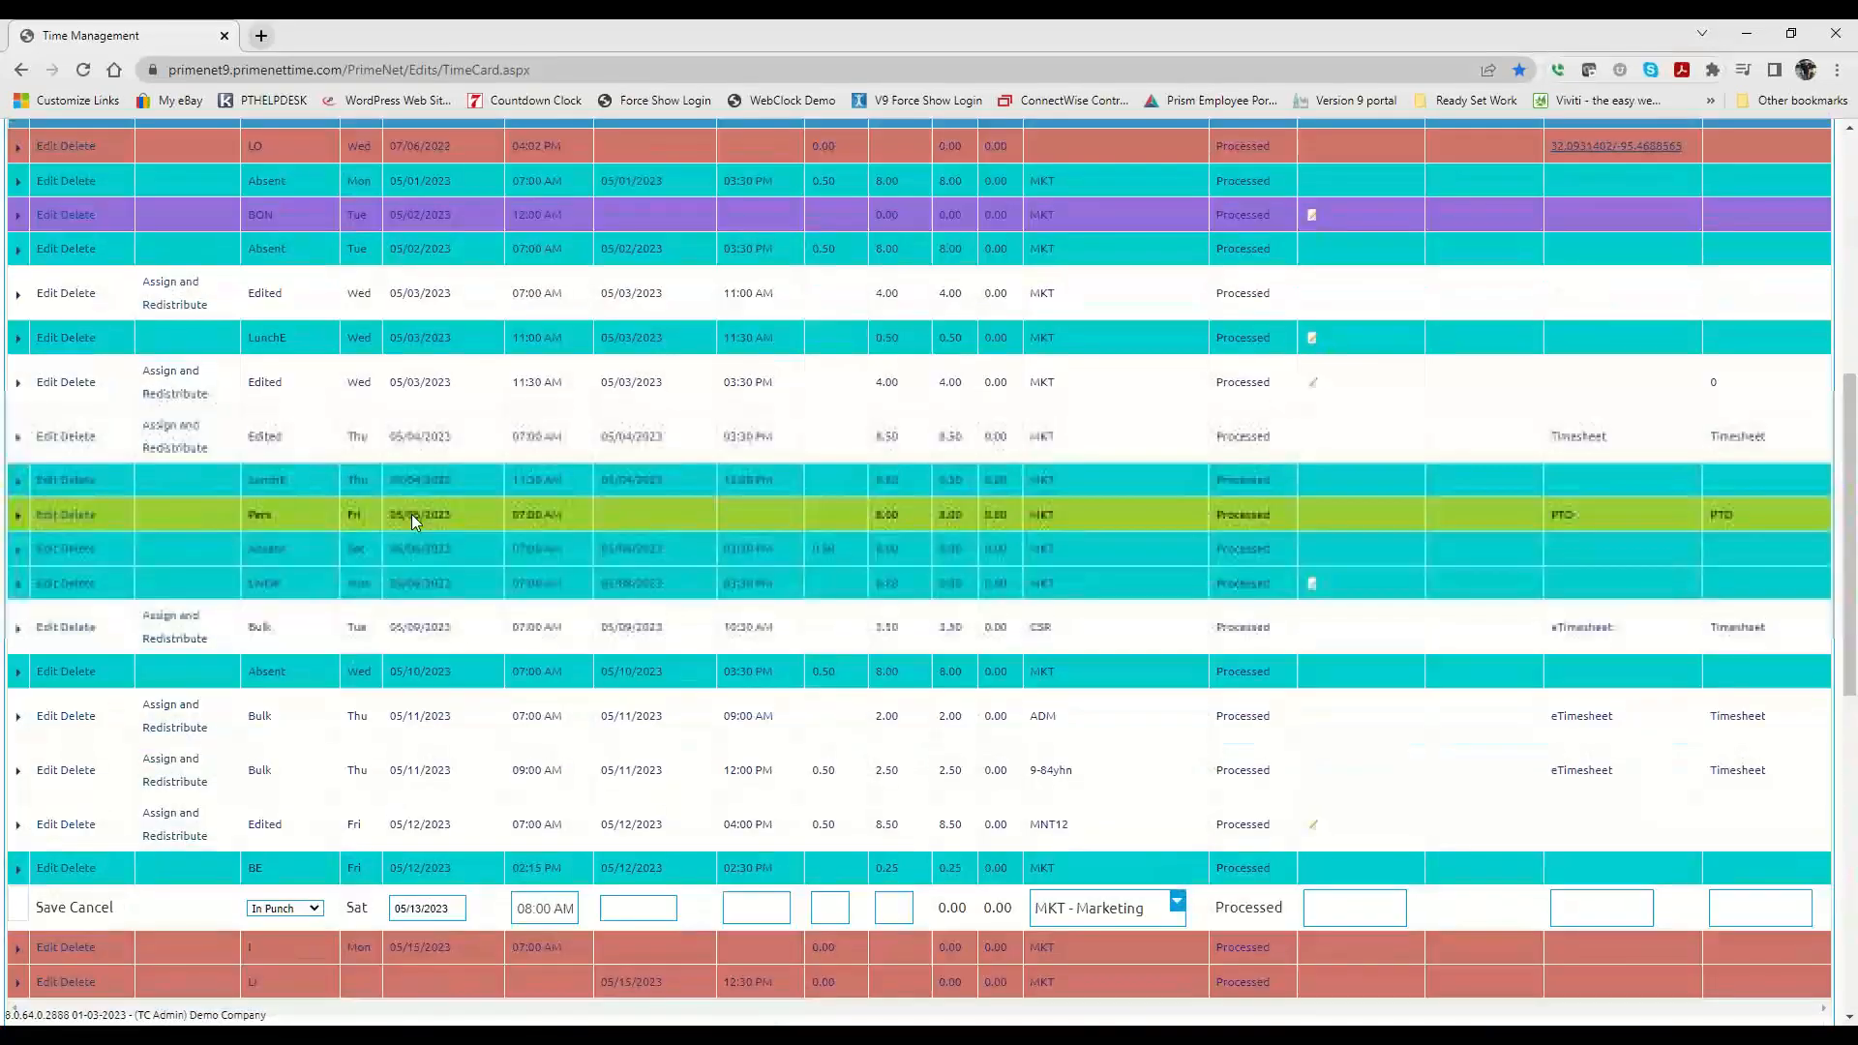
{"action": "scroll", "coordinate": [411, 514], "scroll_direction": "up", "scroll_amount": 3}
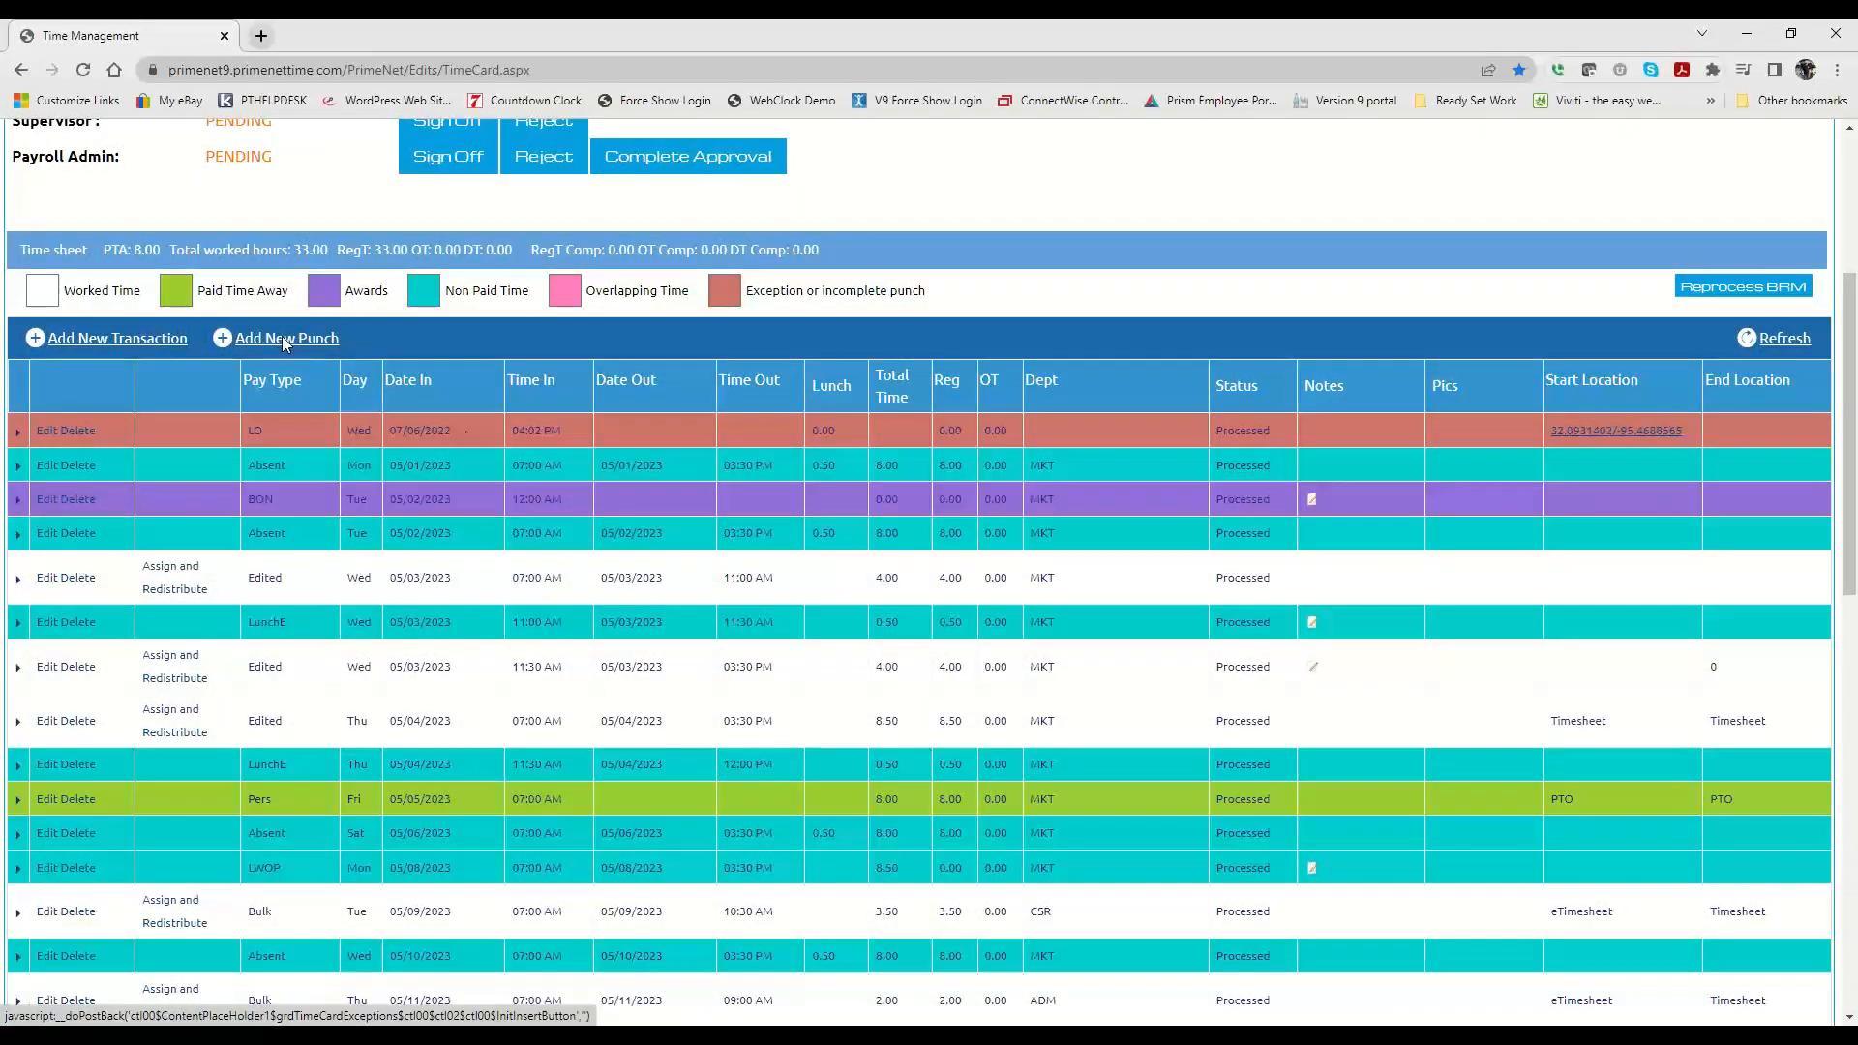
{"action": "scroll", "coordinate": [1150, 584], "scroll_direction": "down", "scroll_amount": 8}
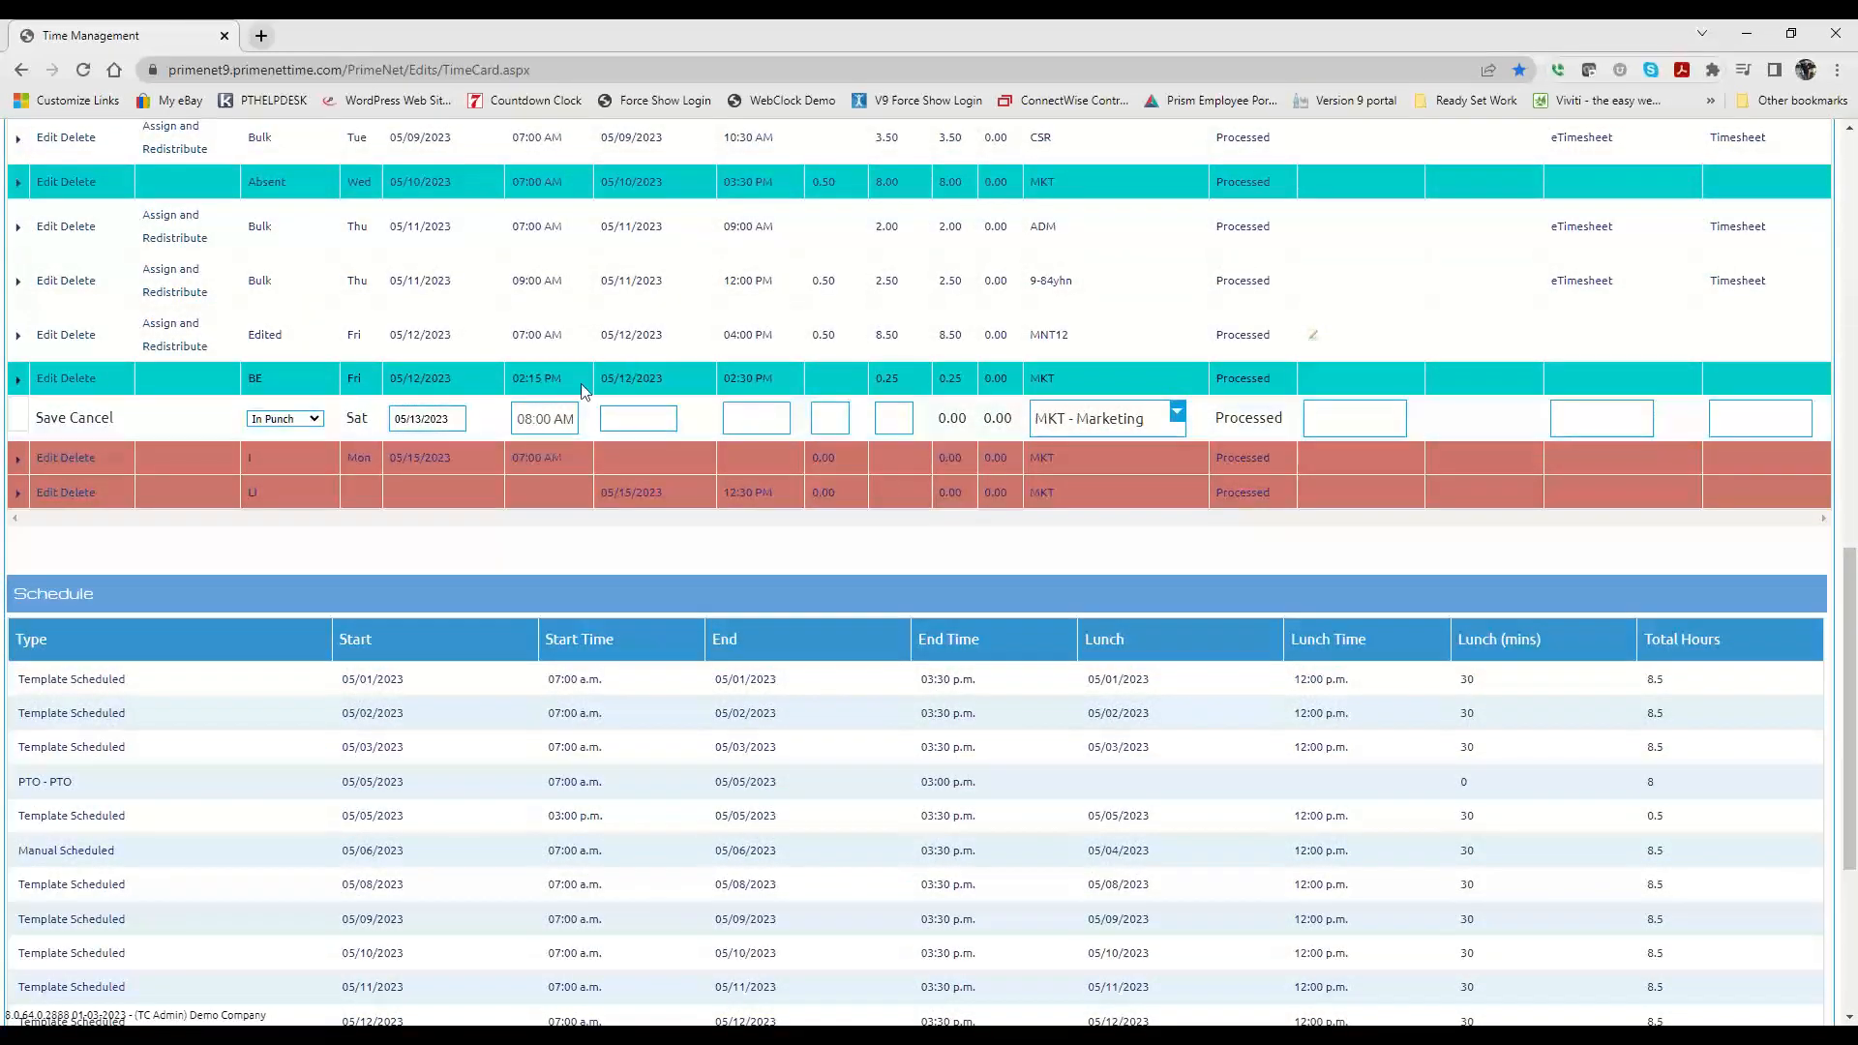
{"action": "left_click", "coordinate": [742, 414]}
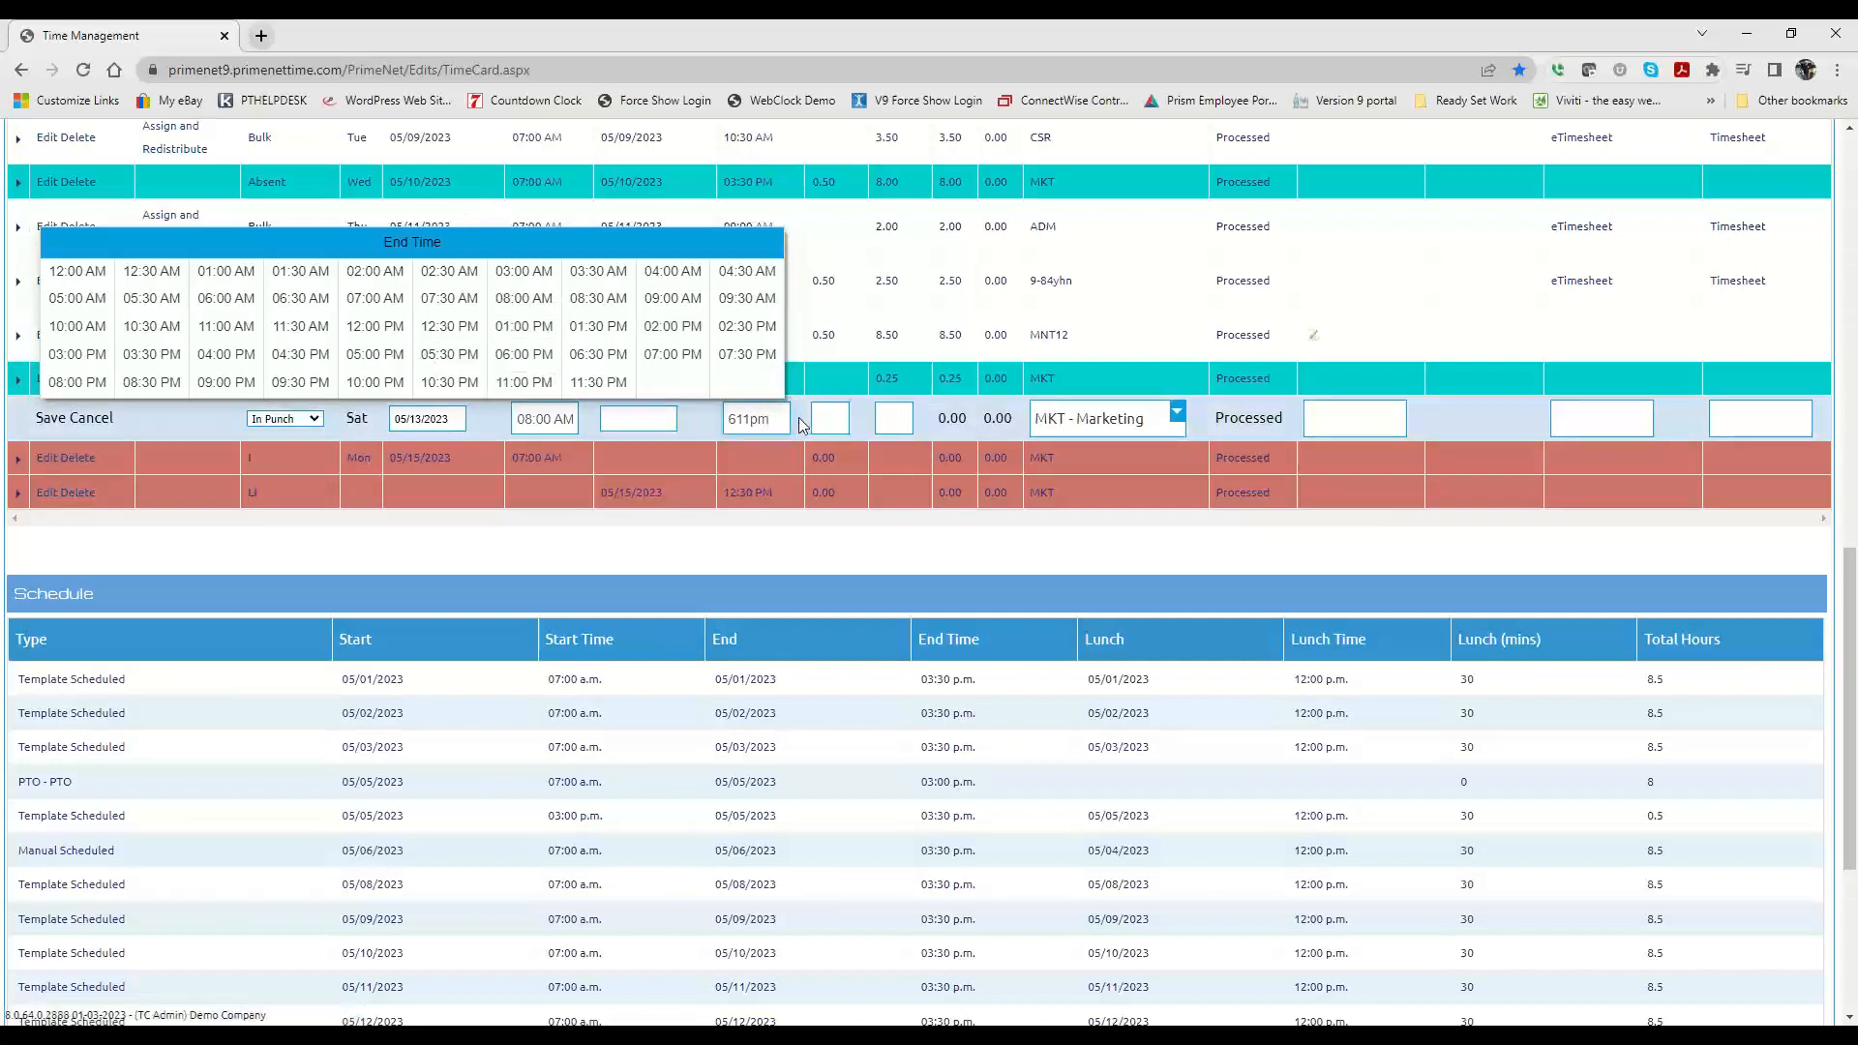
{"action": "key", "text": "Tab"}
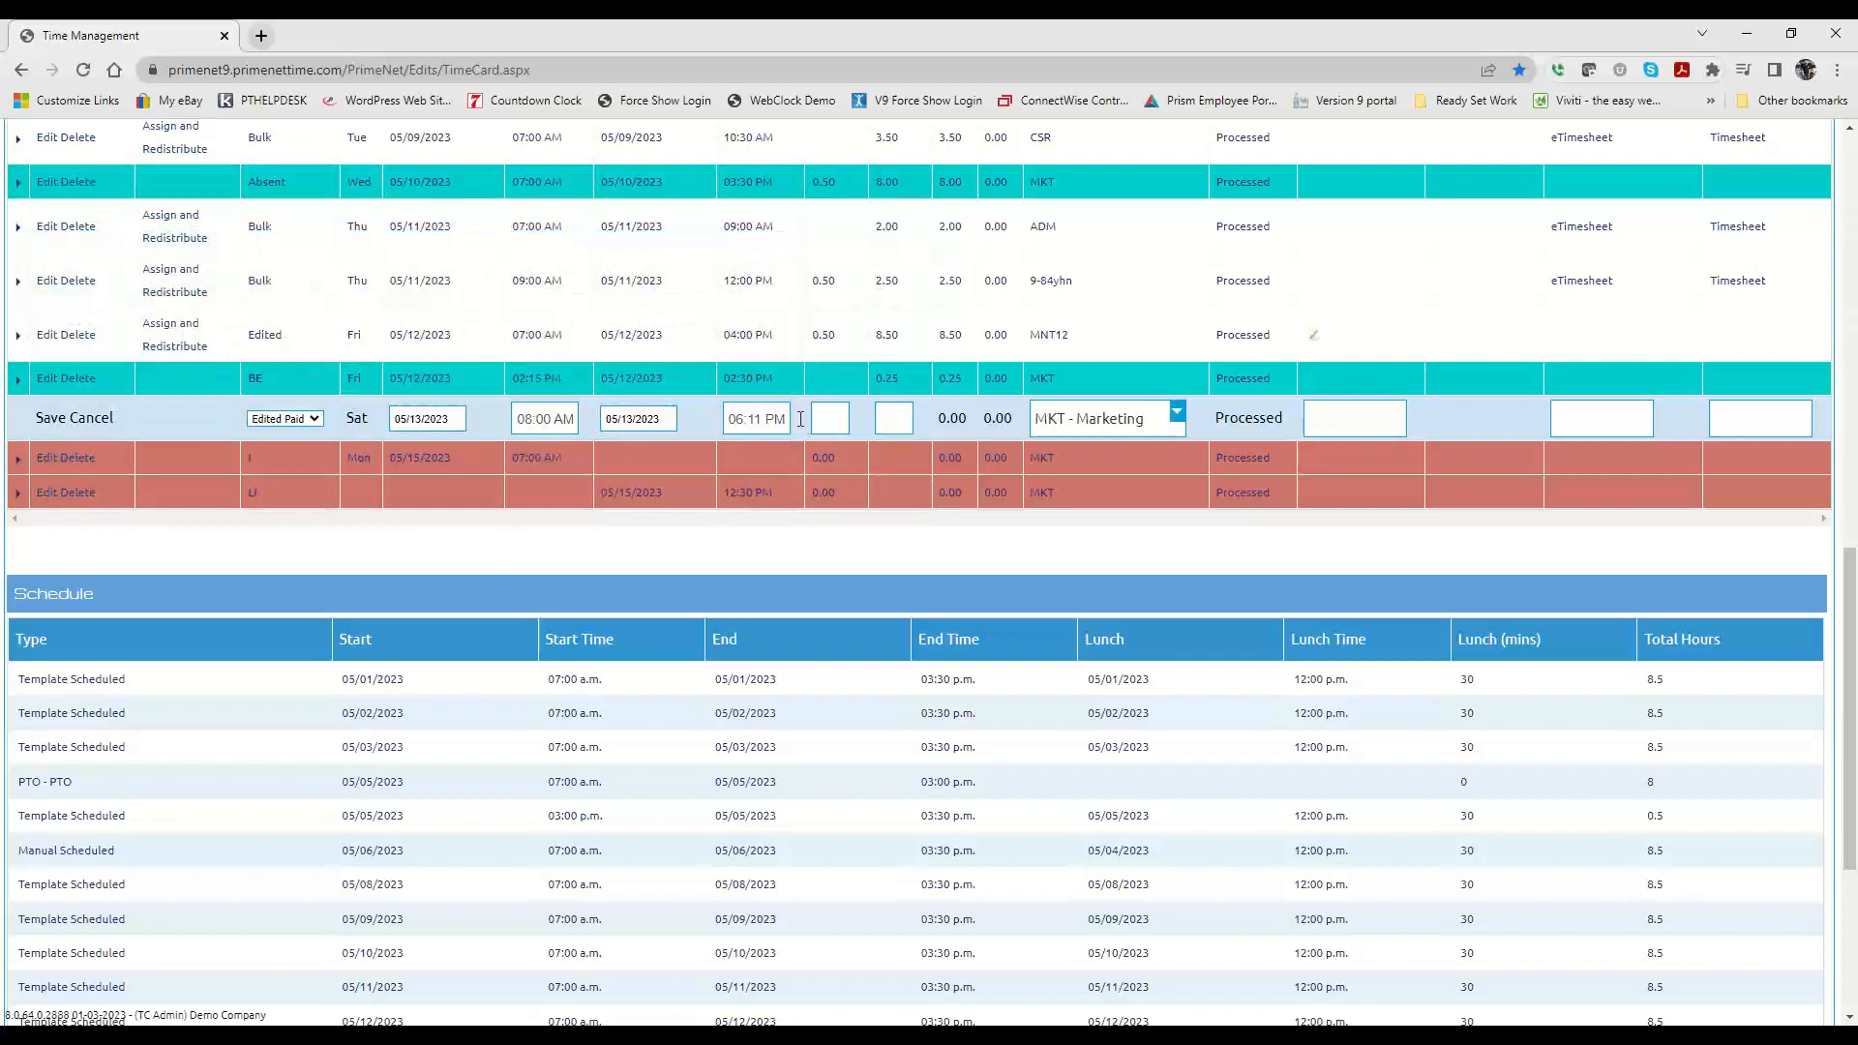
Step: Add the note "Forgot to clock out" to the 05/13/2023 punch and save the edit
{"action": "left_click", "coordinate": [1308, 419]}
{"action": "type", "text": "Forgot to cloc"}
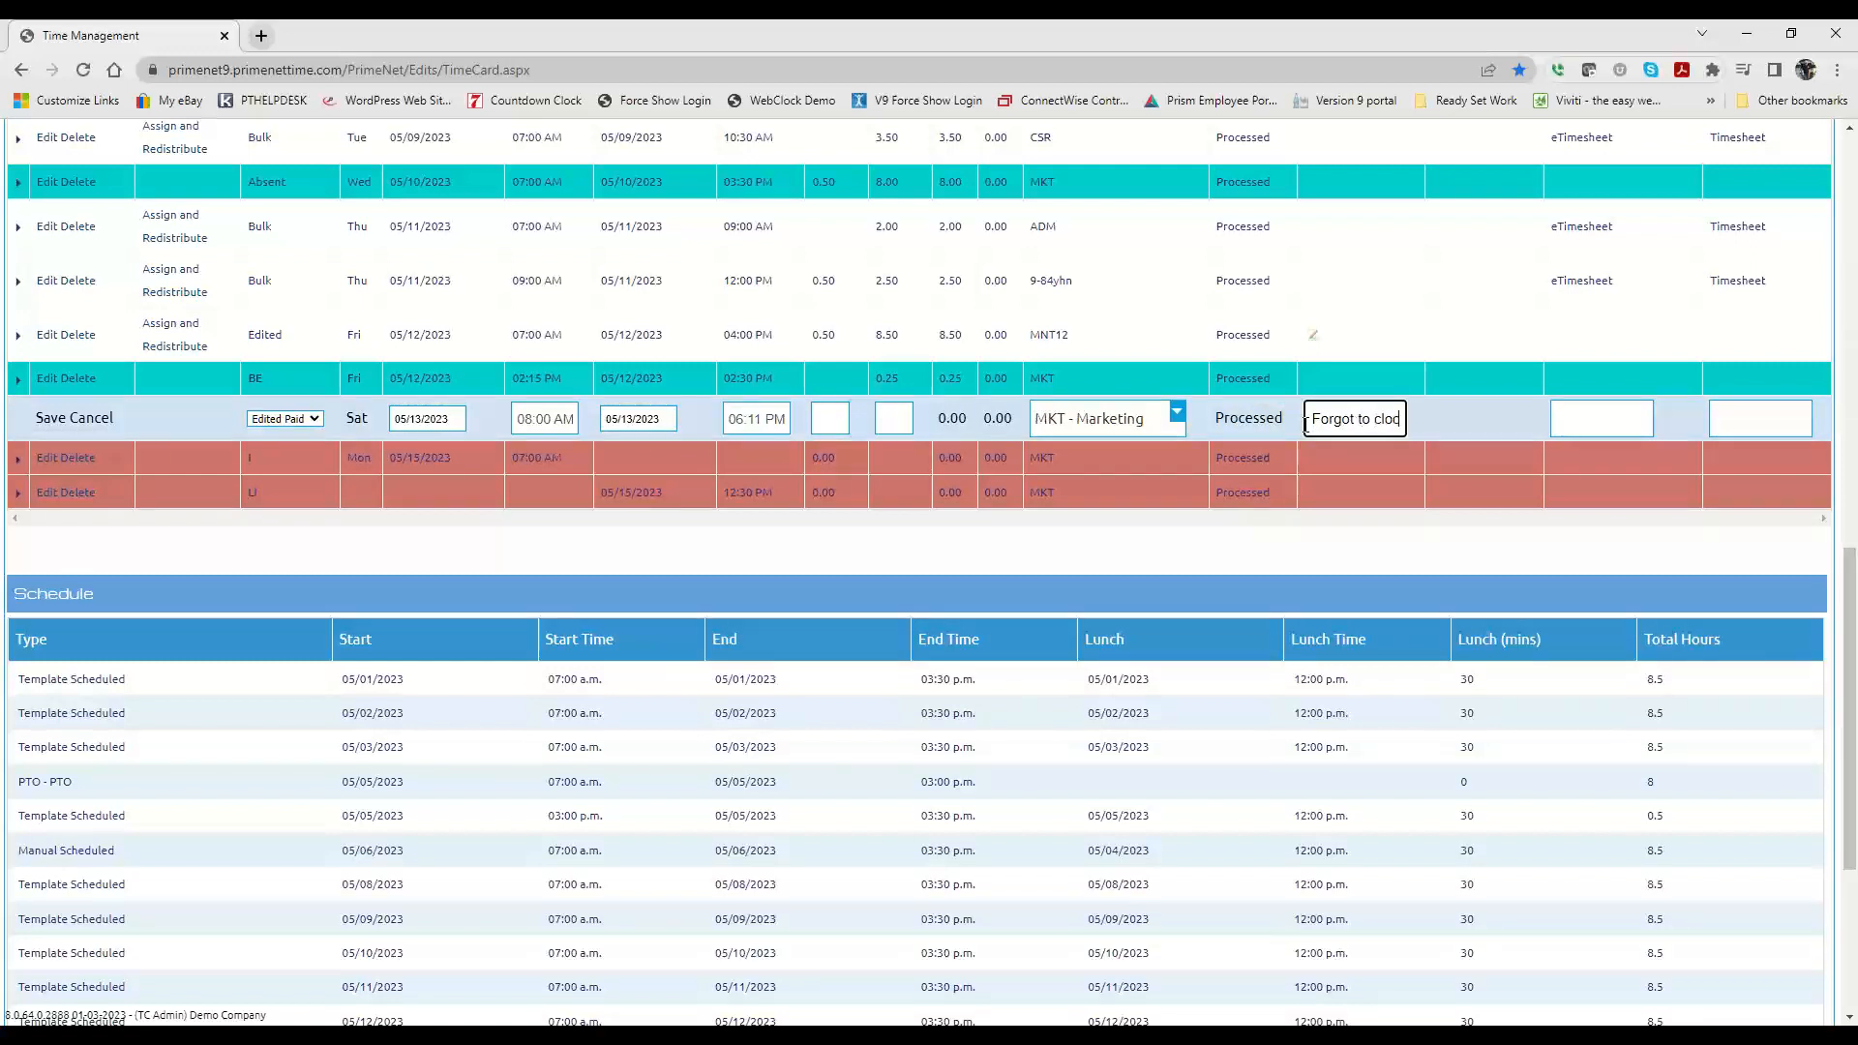
{"action": "type", "text": "k out"}
{"action": "left_click", "coordinate": [51, 420]}
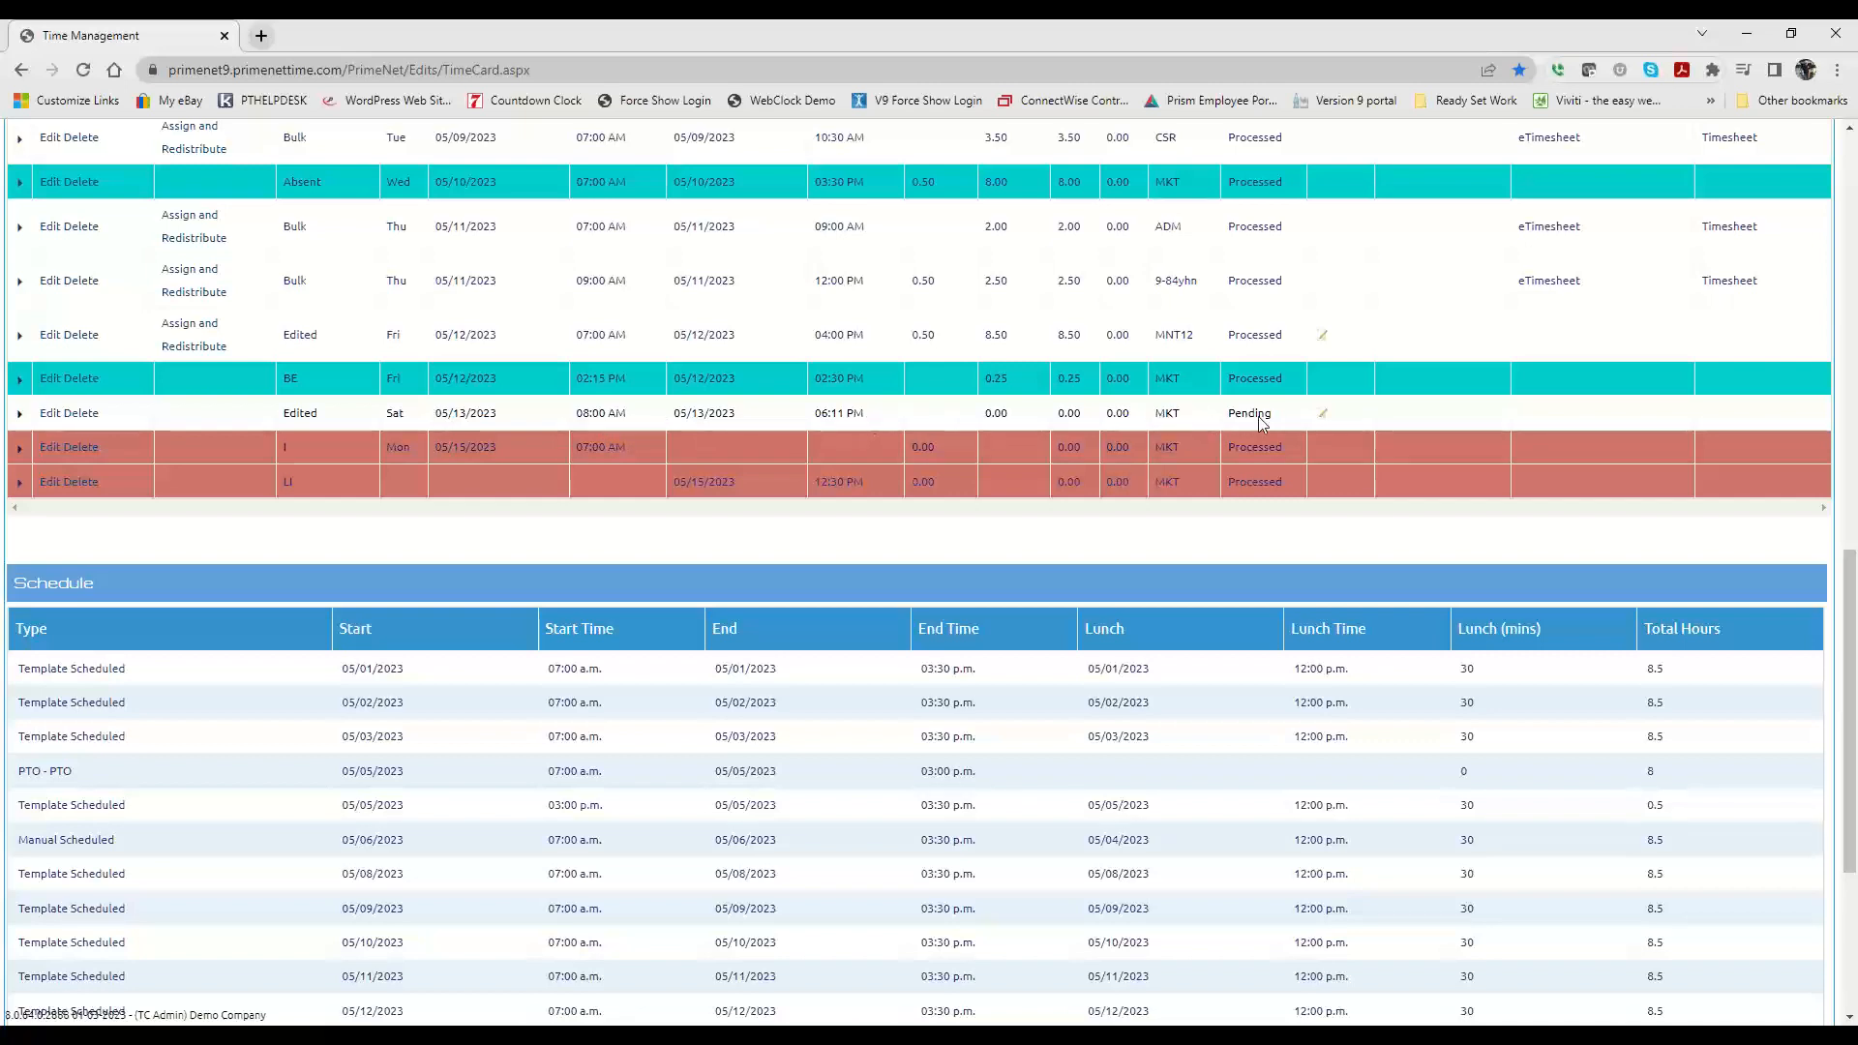
Step: Refresh the timesheet and check the 05/13/2023 entry's status and the pay period's worked hours
{"action": "scroll", "coordinate": [726, 445], "scroll_direction": "up", "scroll_amount": 10}
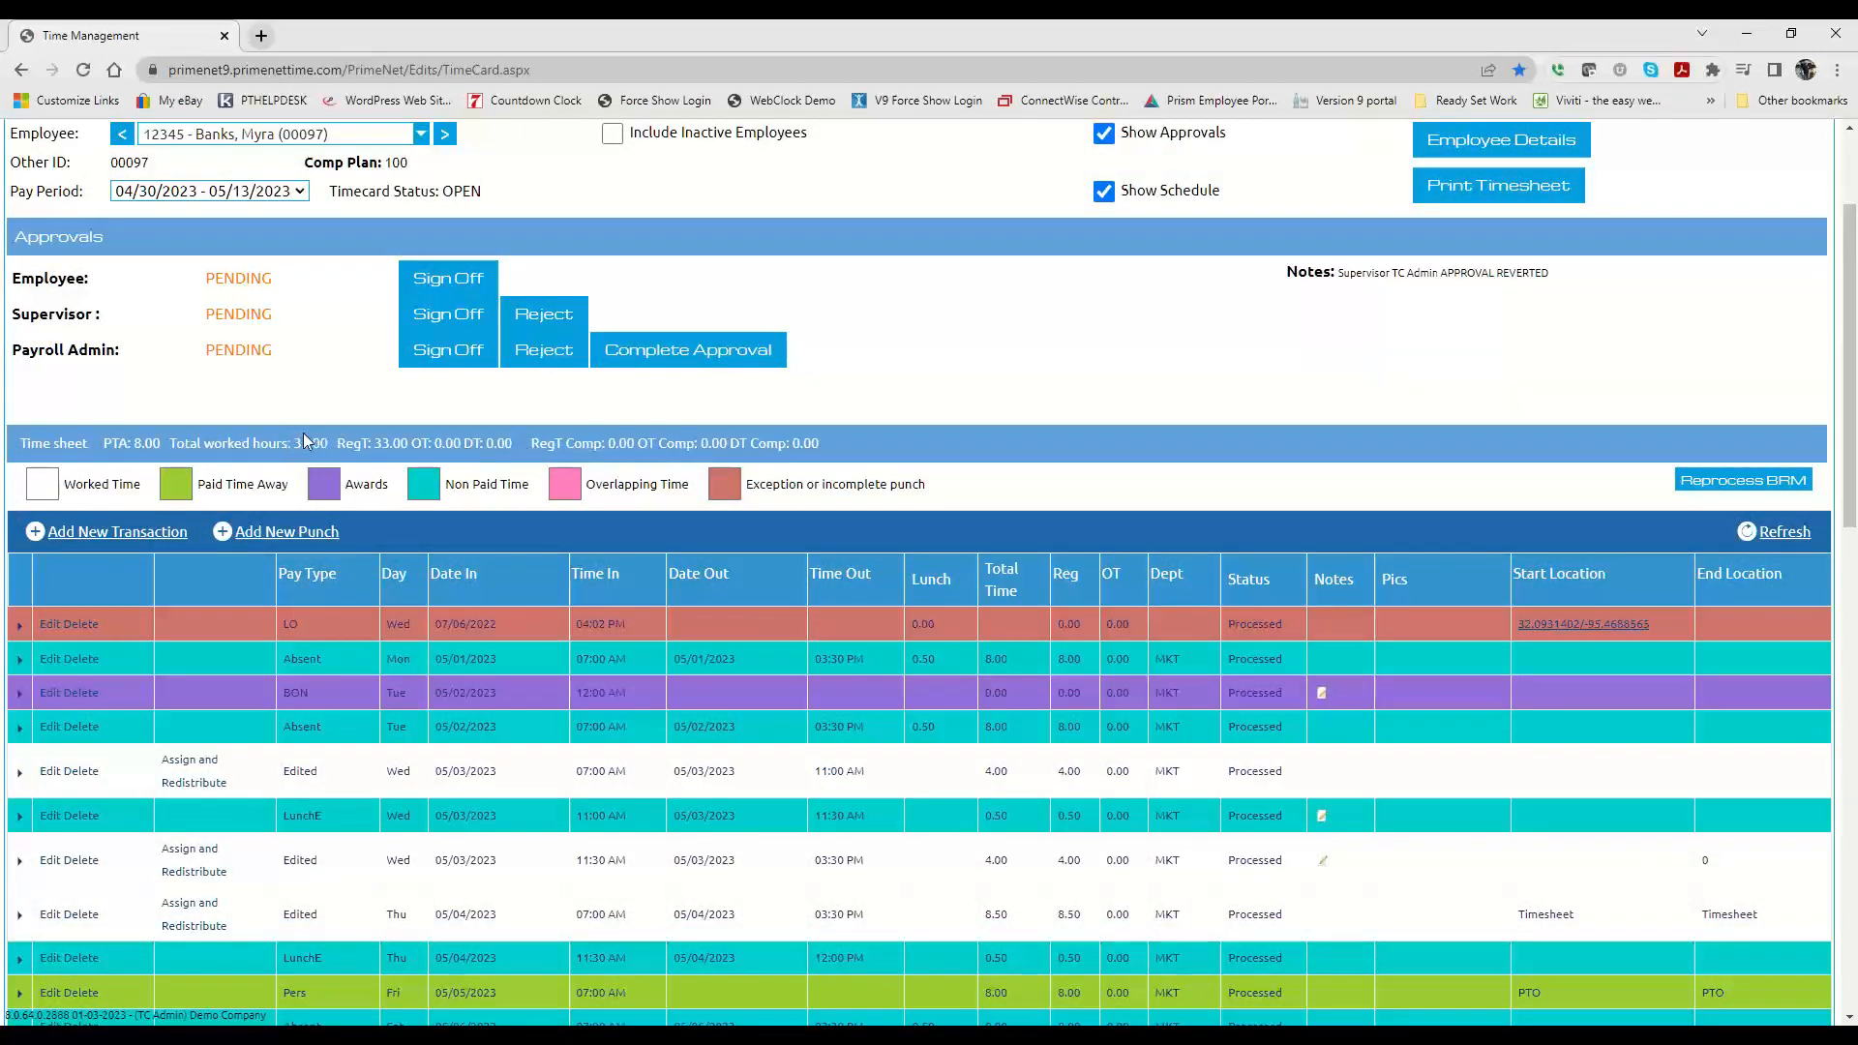
{"action": "left_click", "coordinate": [1776, 531]}
{"action": "scroll", "coordinate": [439, 443], "scroll_direction": "down", "scroll_amount": 7}
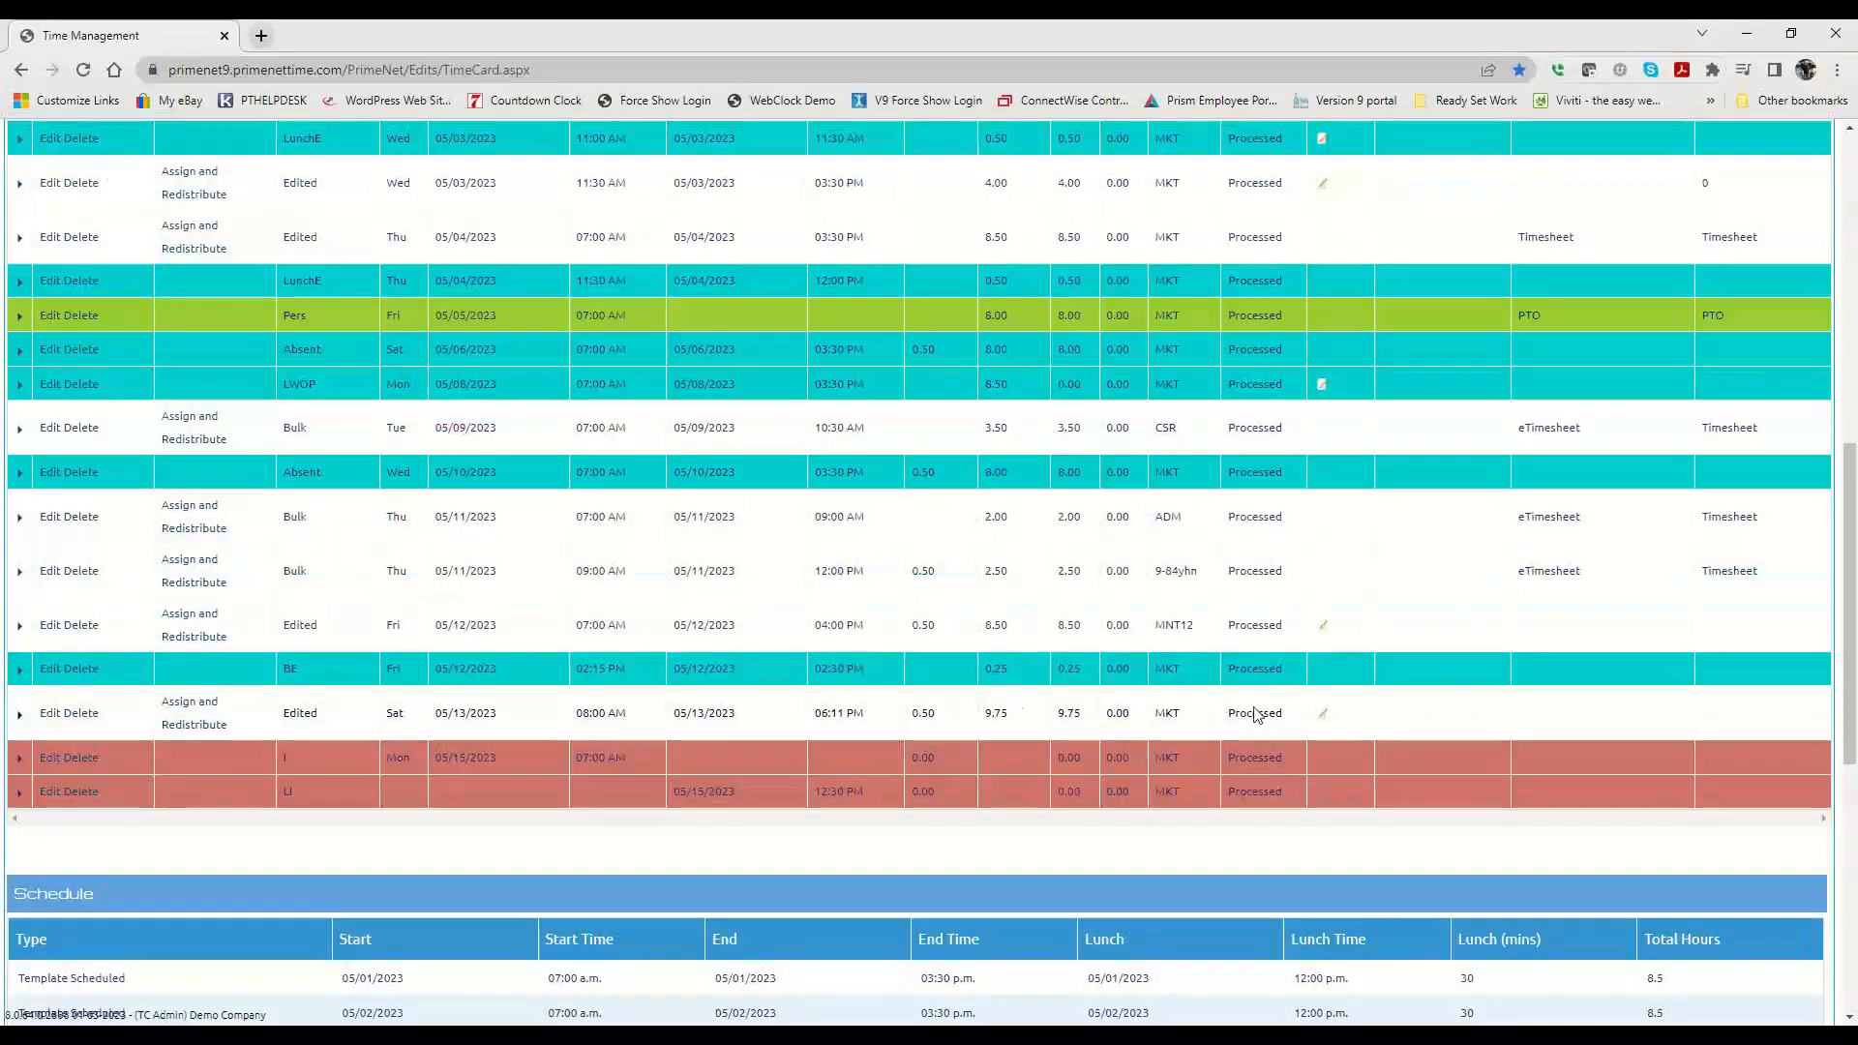
{"action": "scroll", "coordinate": [892, 656], "scroll_direction": "up", "scroll_amount": 4}
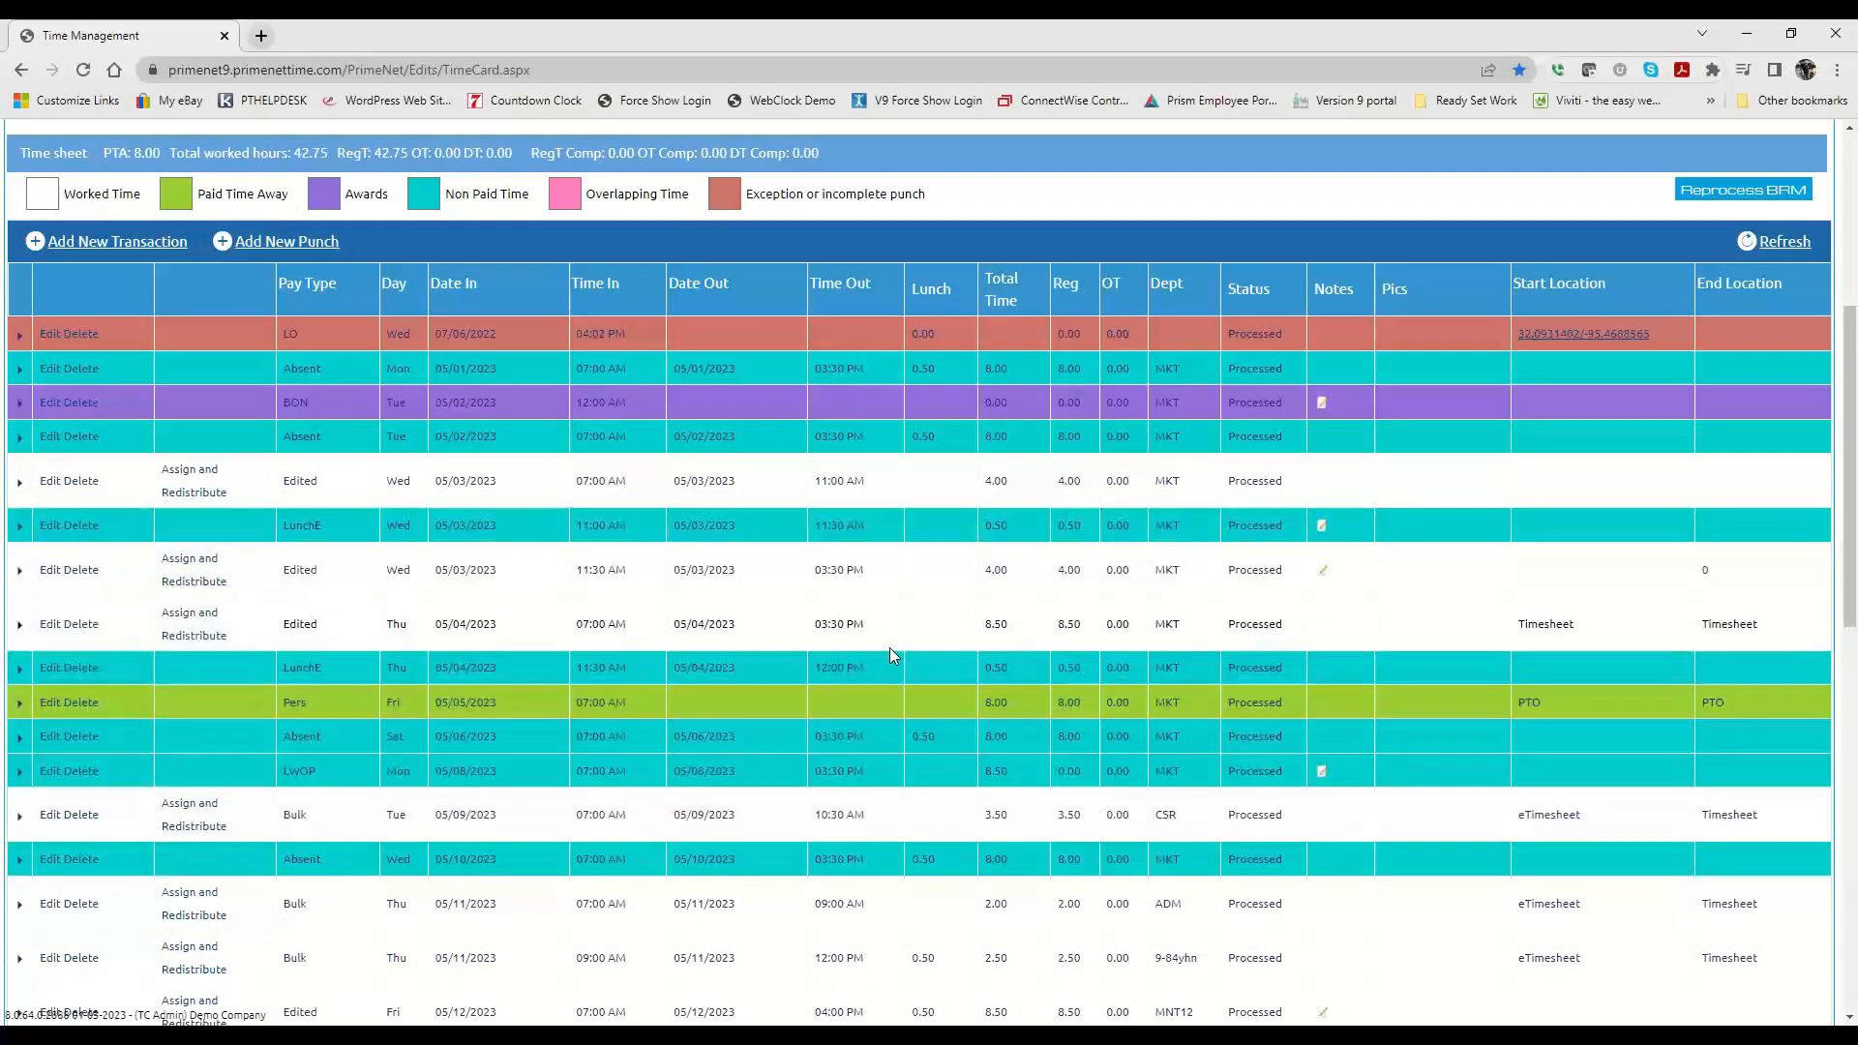
{"action": "scroll", "coordinate": [890, 648], "scroll_direction": "down", "scroll_amount": 2}
{"action": "scroll", "coordinate": [890, 648], "scroll_direction": "up", "scroll_amount": 3}
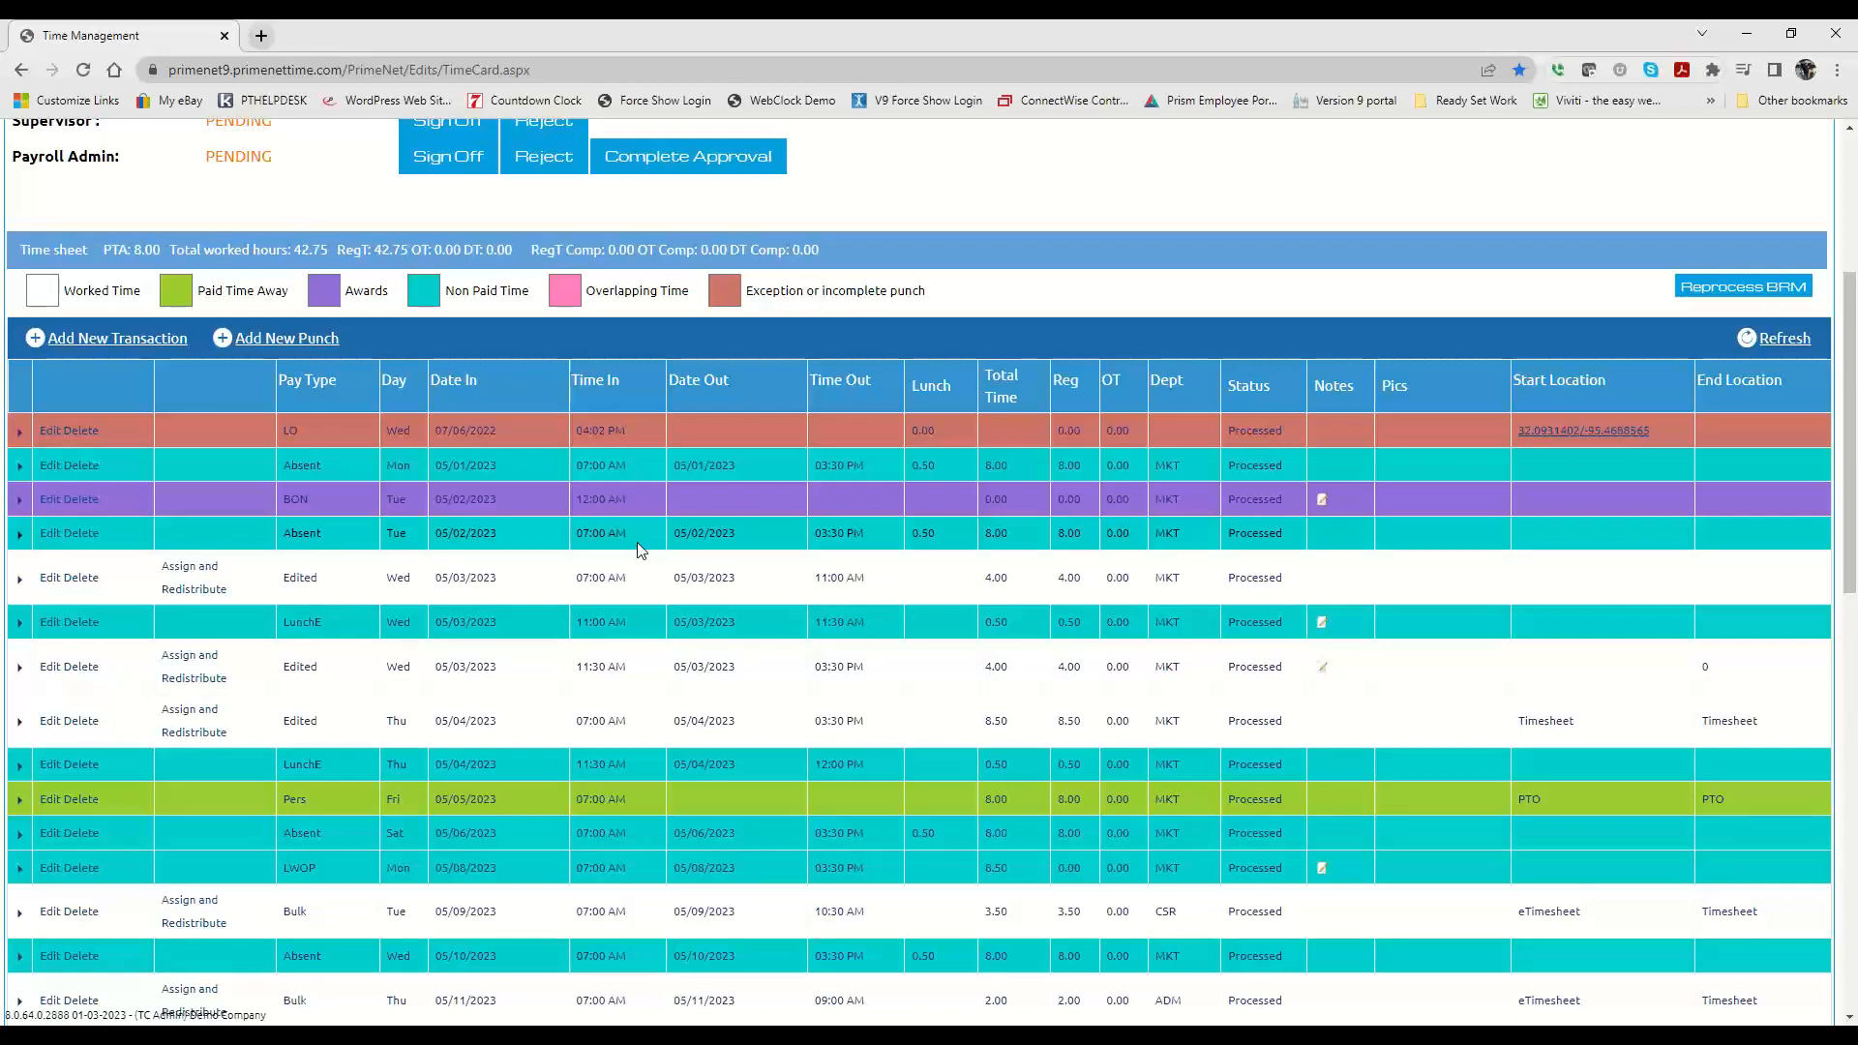
{"action": "scroll", "coordinate": [639, 550], "scroll_direction": "up", "scroll_amount": 3}
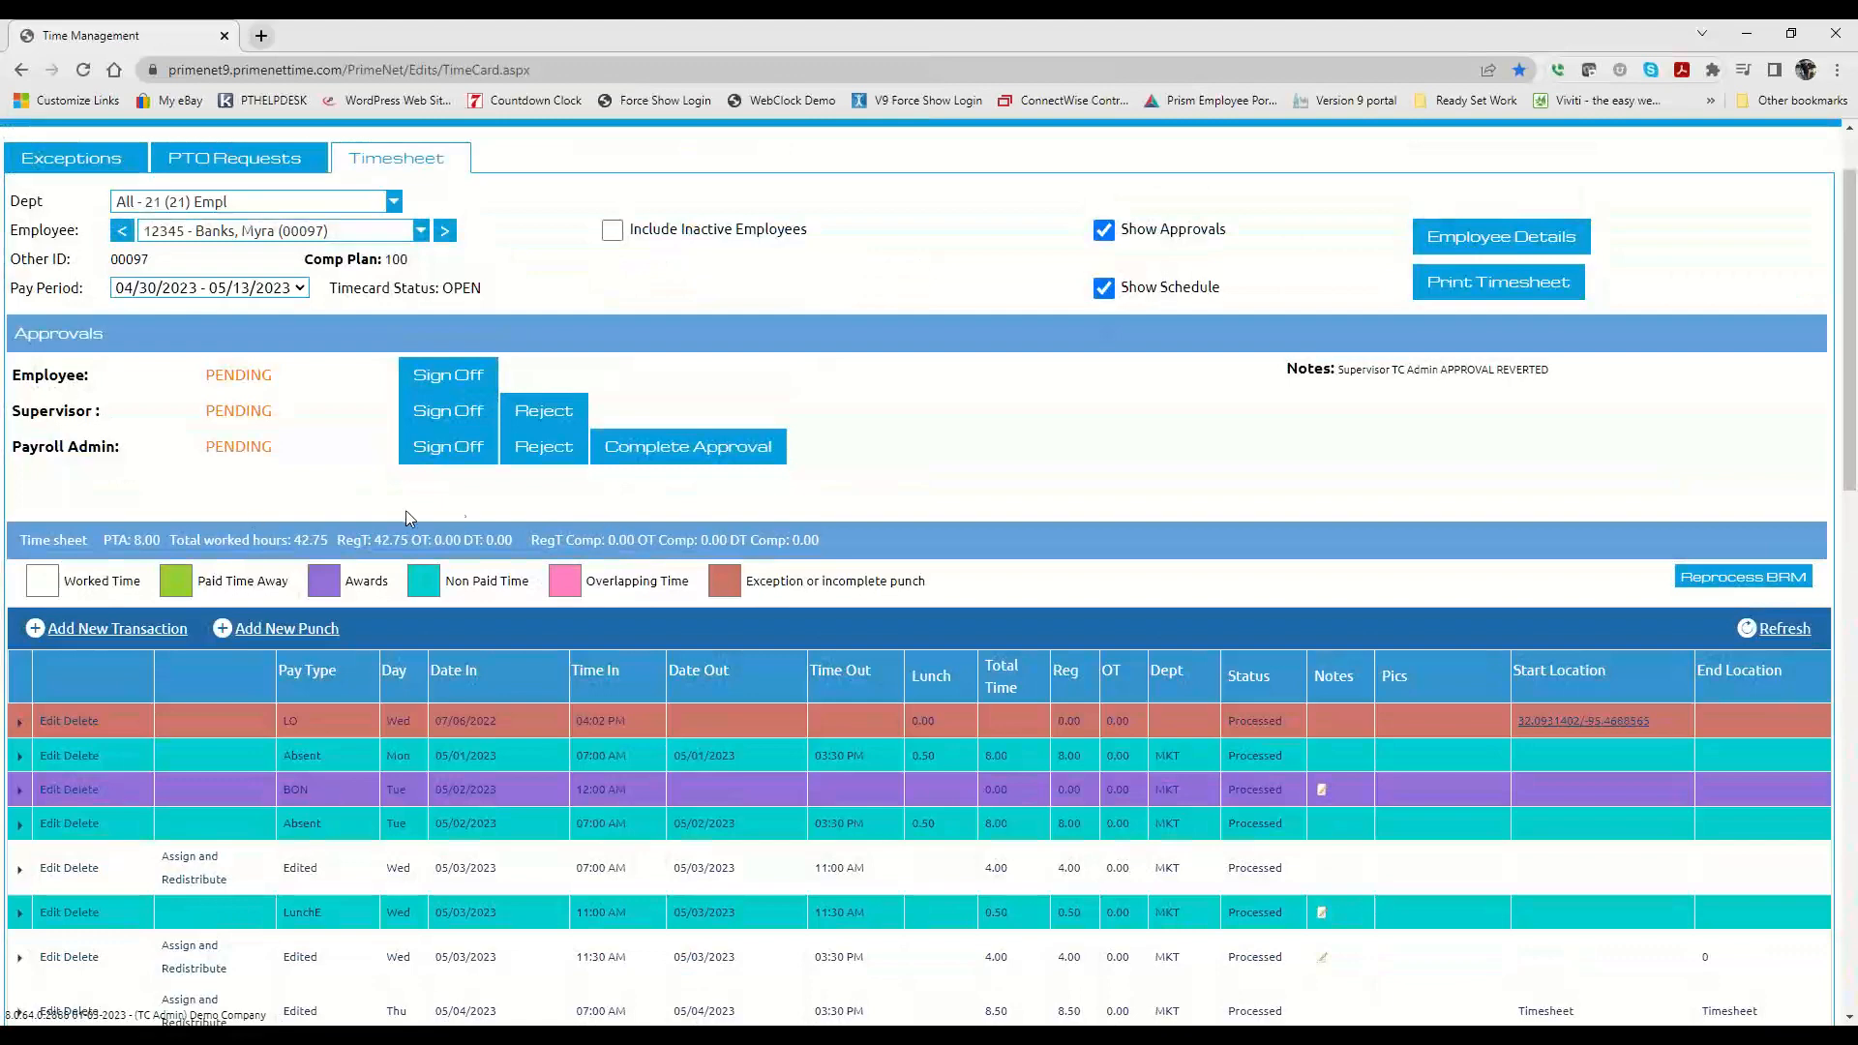
{"action": "scroll", "coordinate": [404, 503], "scroll_direction": "down", "scroll_amount": 3}
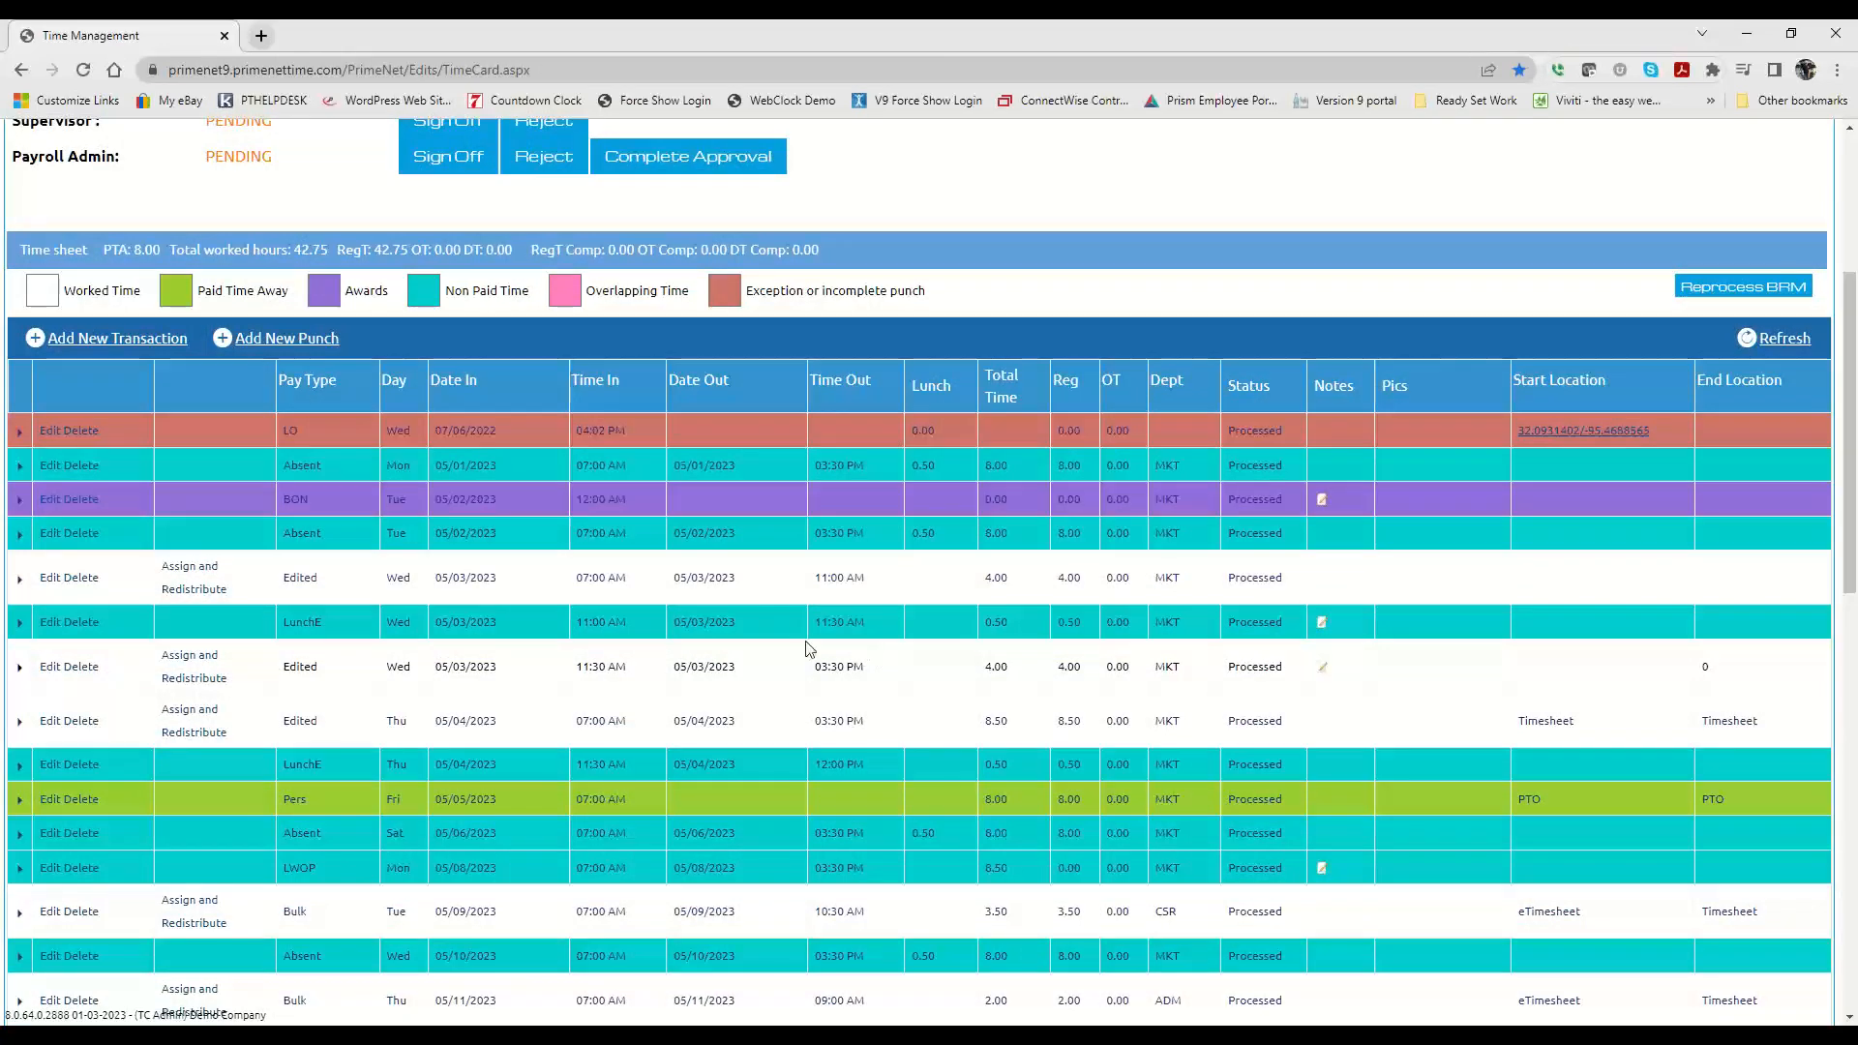
{"action": "scroll", "coordinate": [614, 590], "scroll_direction": "up", "scroll_amount": 4}
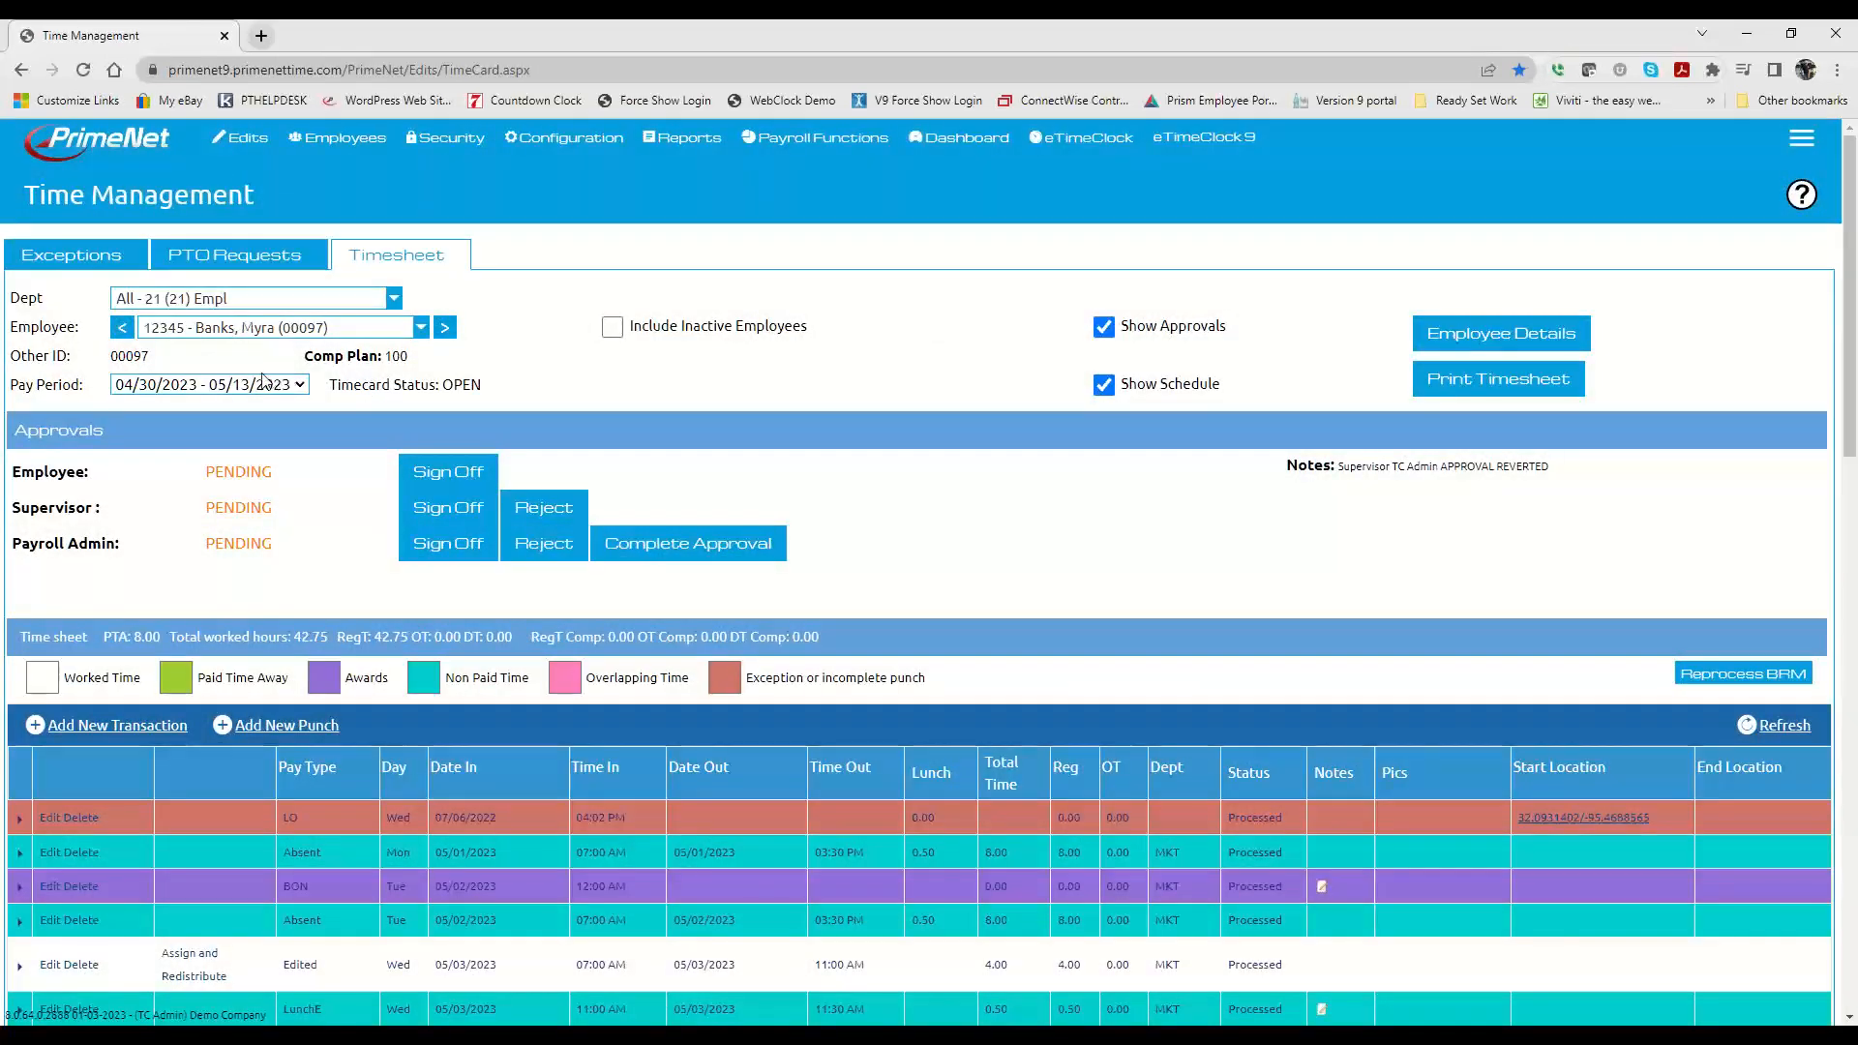
Step: Switch the timesheet to the pay period 05/14/2023 - 05/27/2023
{"action": "left_click", "coordinate": [176, 385]}
{"action": "left_click", "coordinate": [174, 407]}
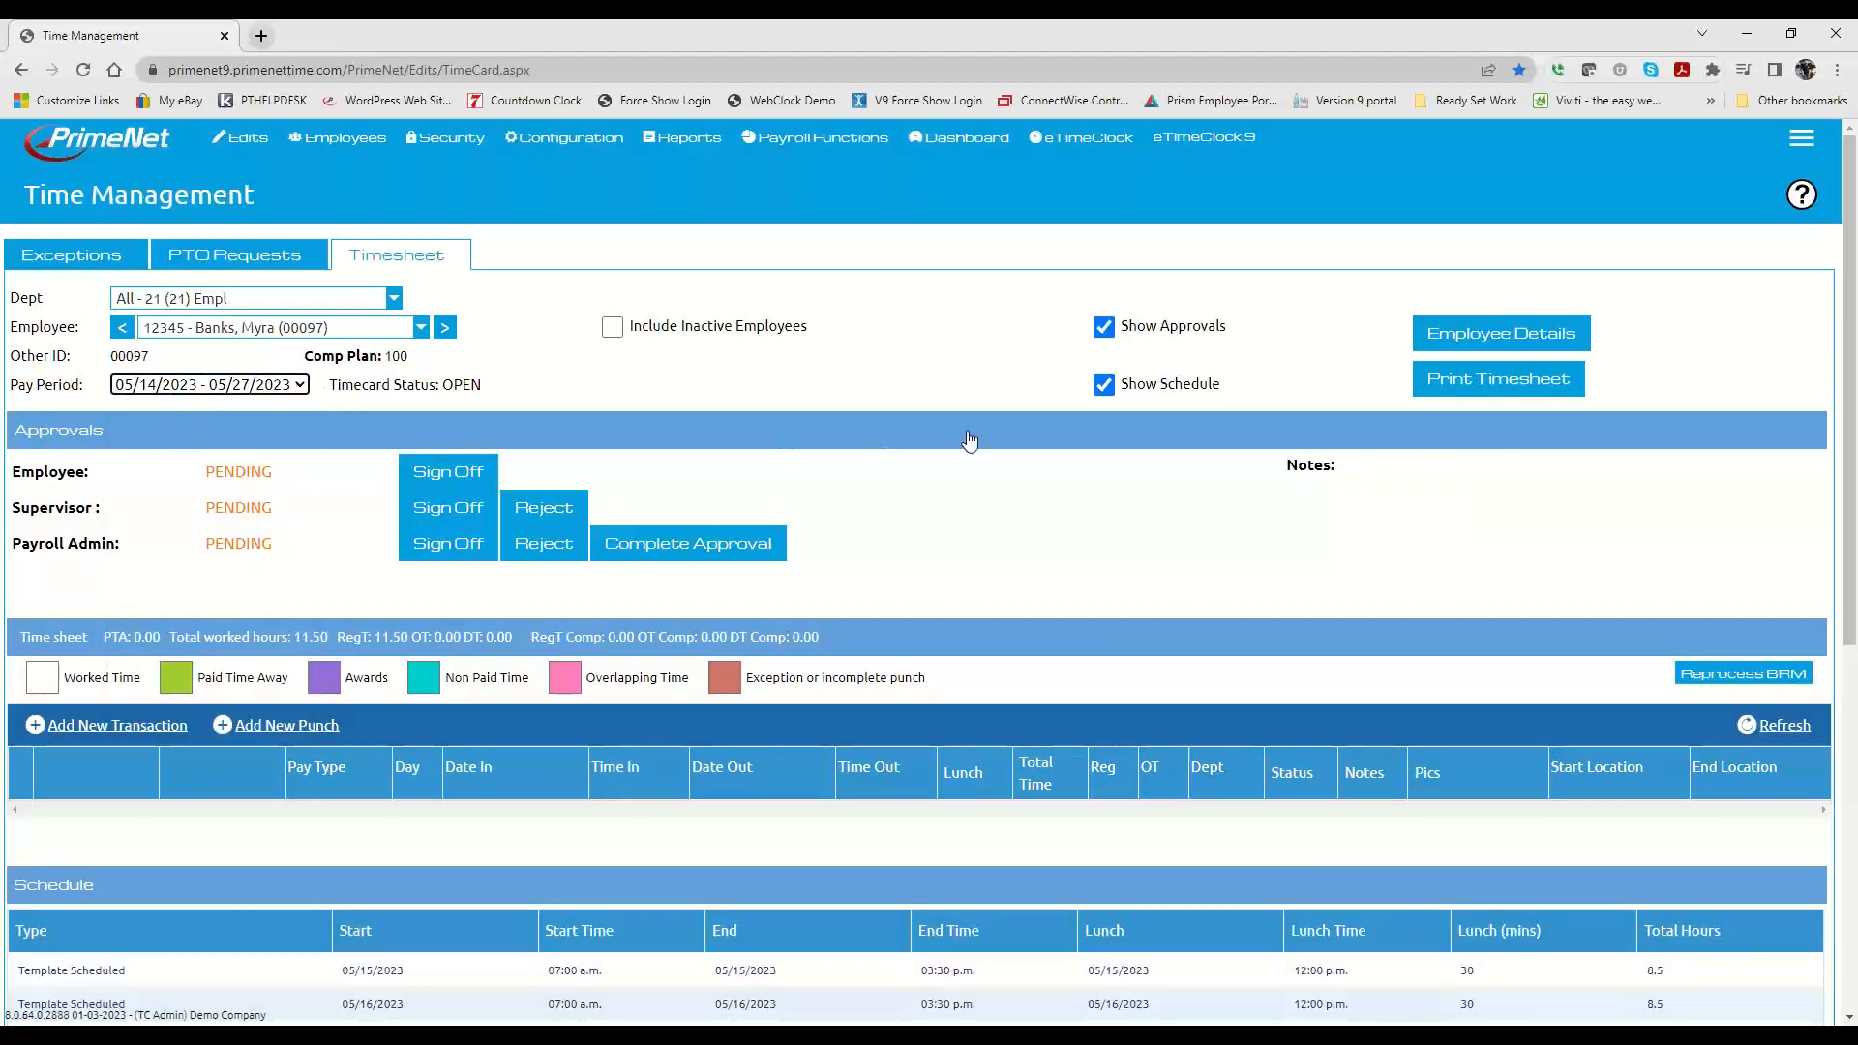
{"action": "scroll", "coordinate": [969, 440], "scroll_direction": "down", "scroll_amount": 4}
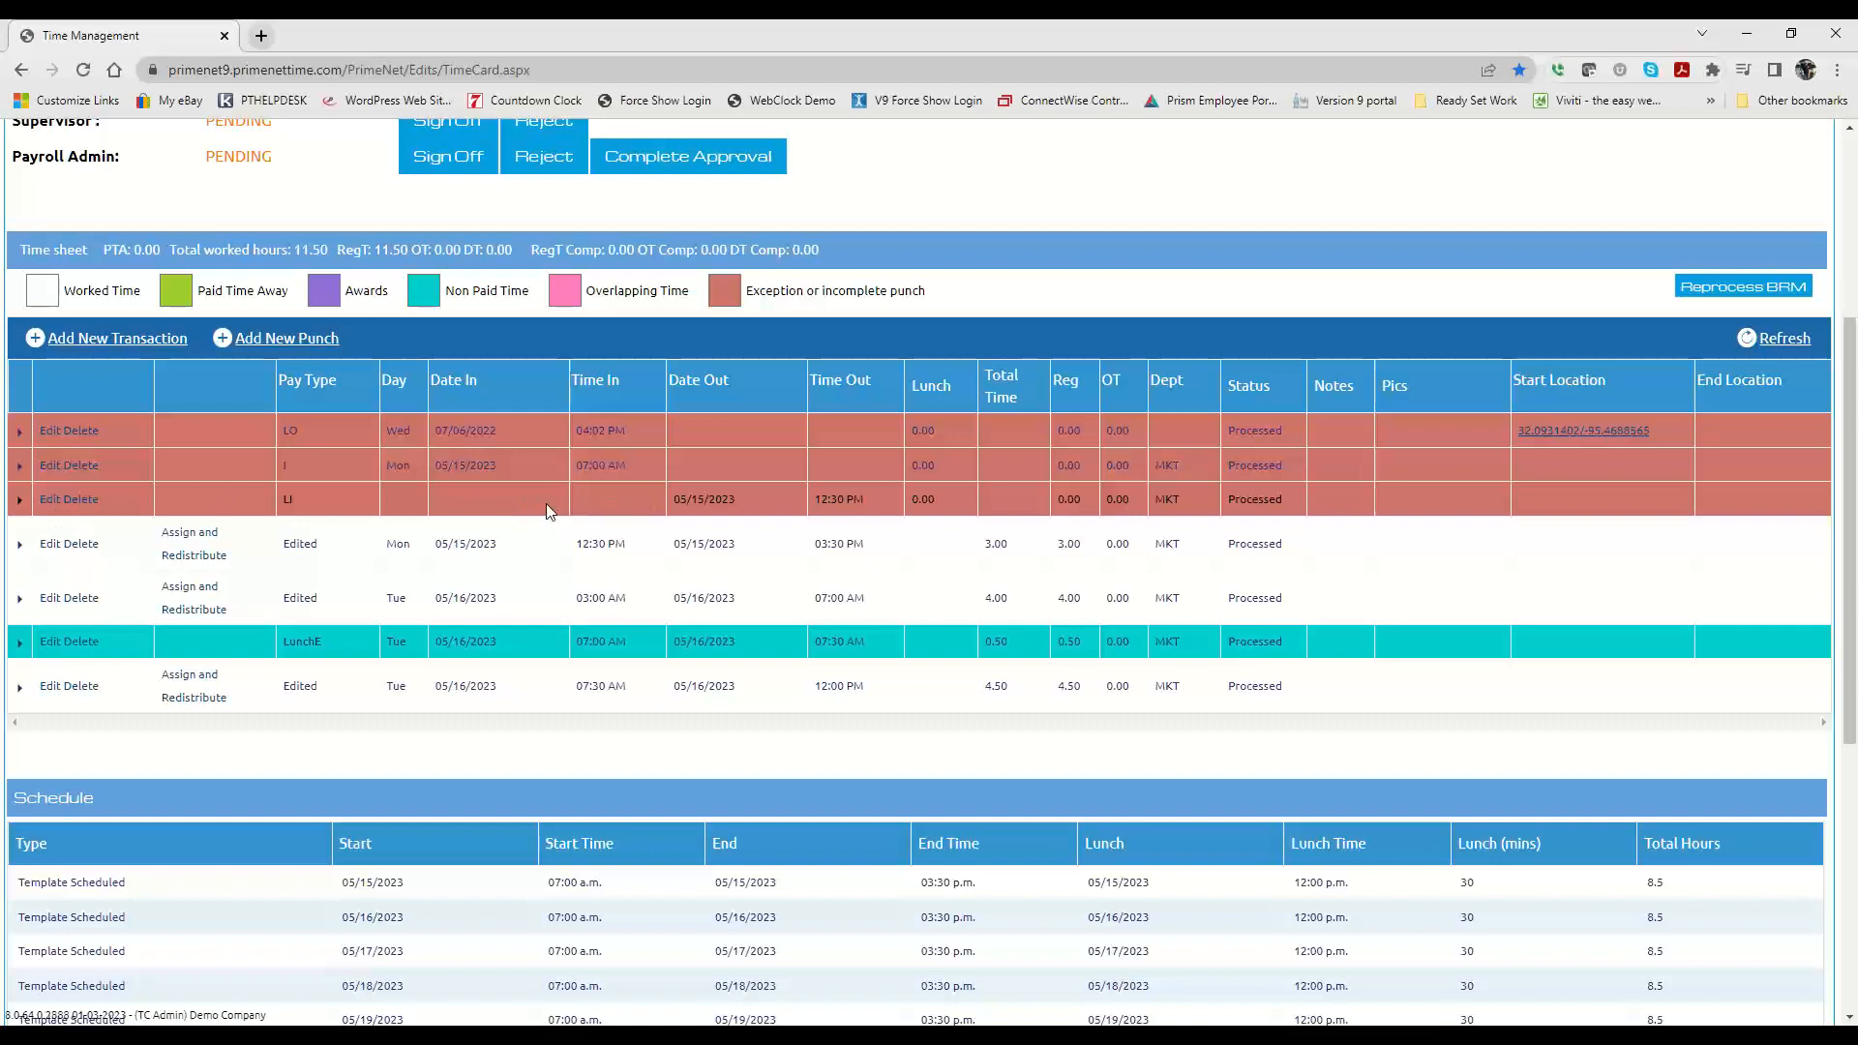
Step: Start a new punch for the employee with the punch type Lunch Out Punch
{"action": "left_click", "coordinate": [274, 340]}
{"action": "left_click", "coordinate": [664, 513]}
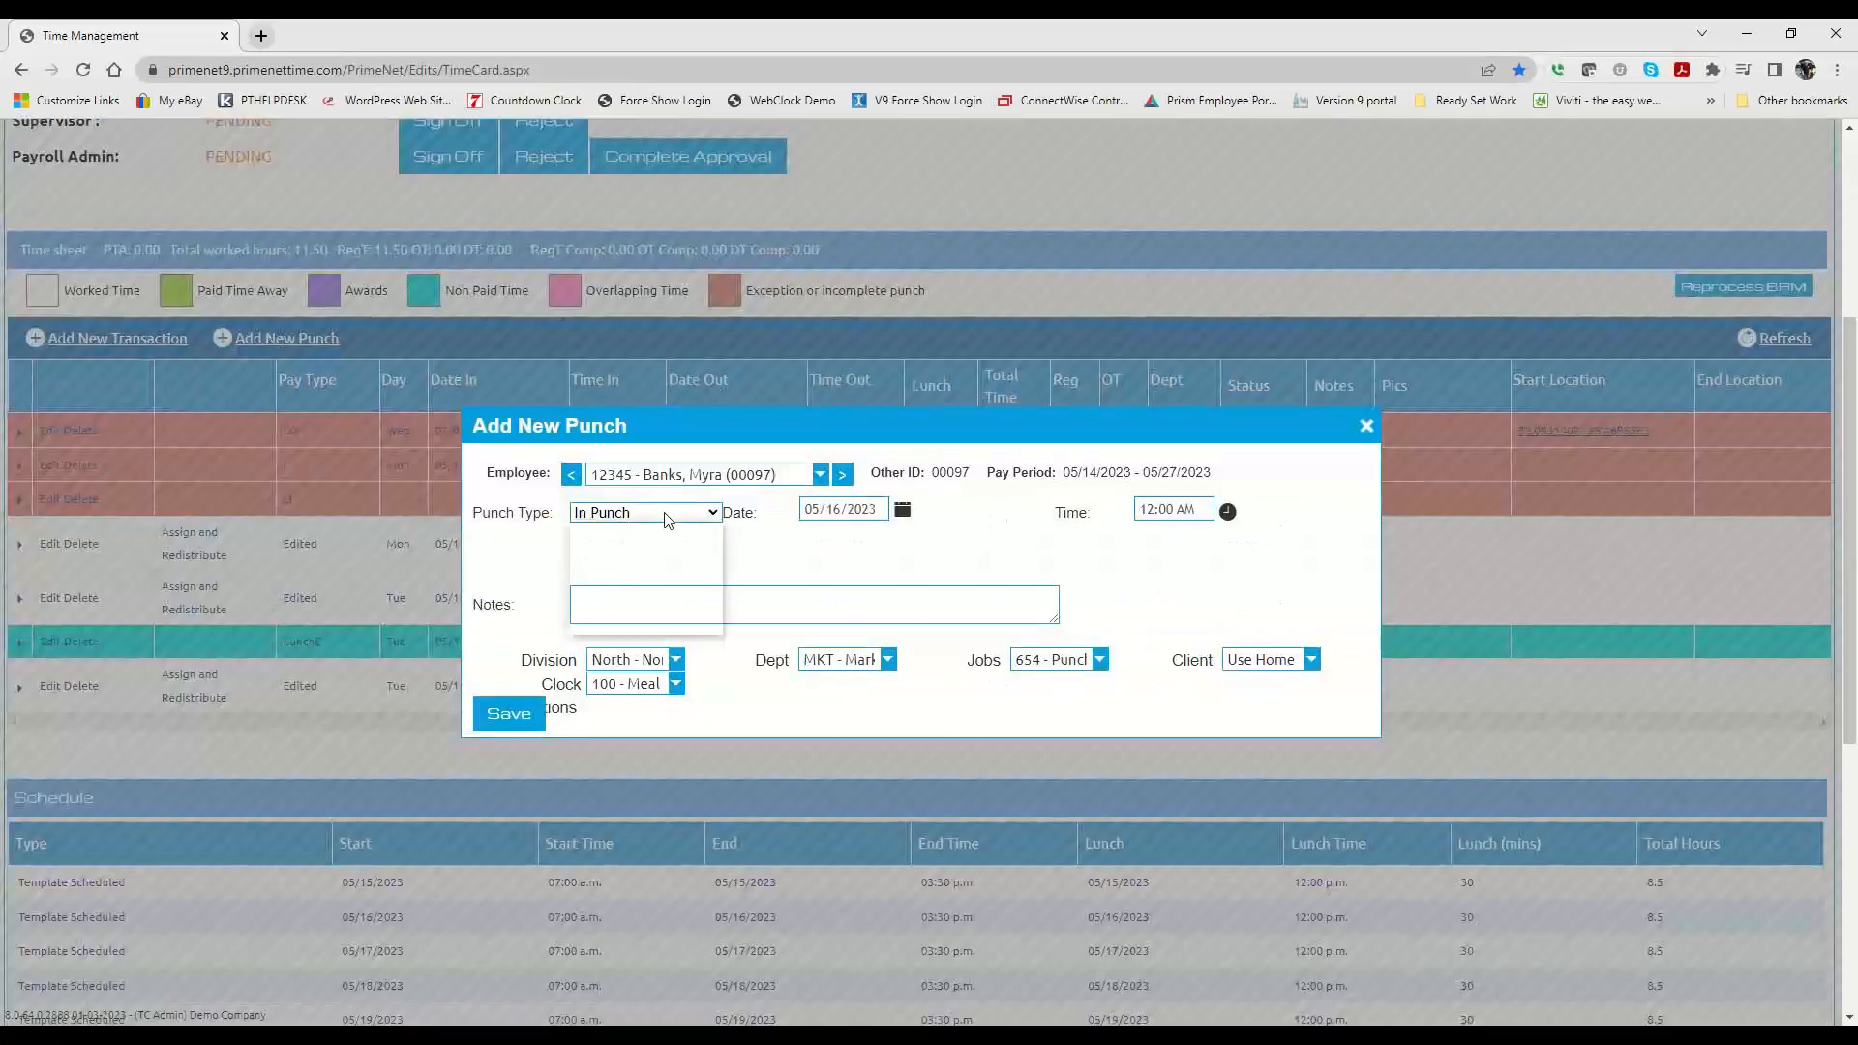
{"action": "left_click", "coordinate": [644, 606]}
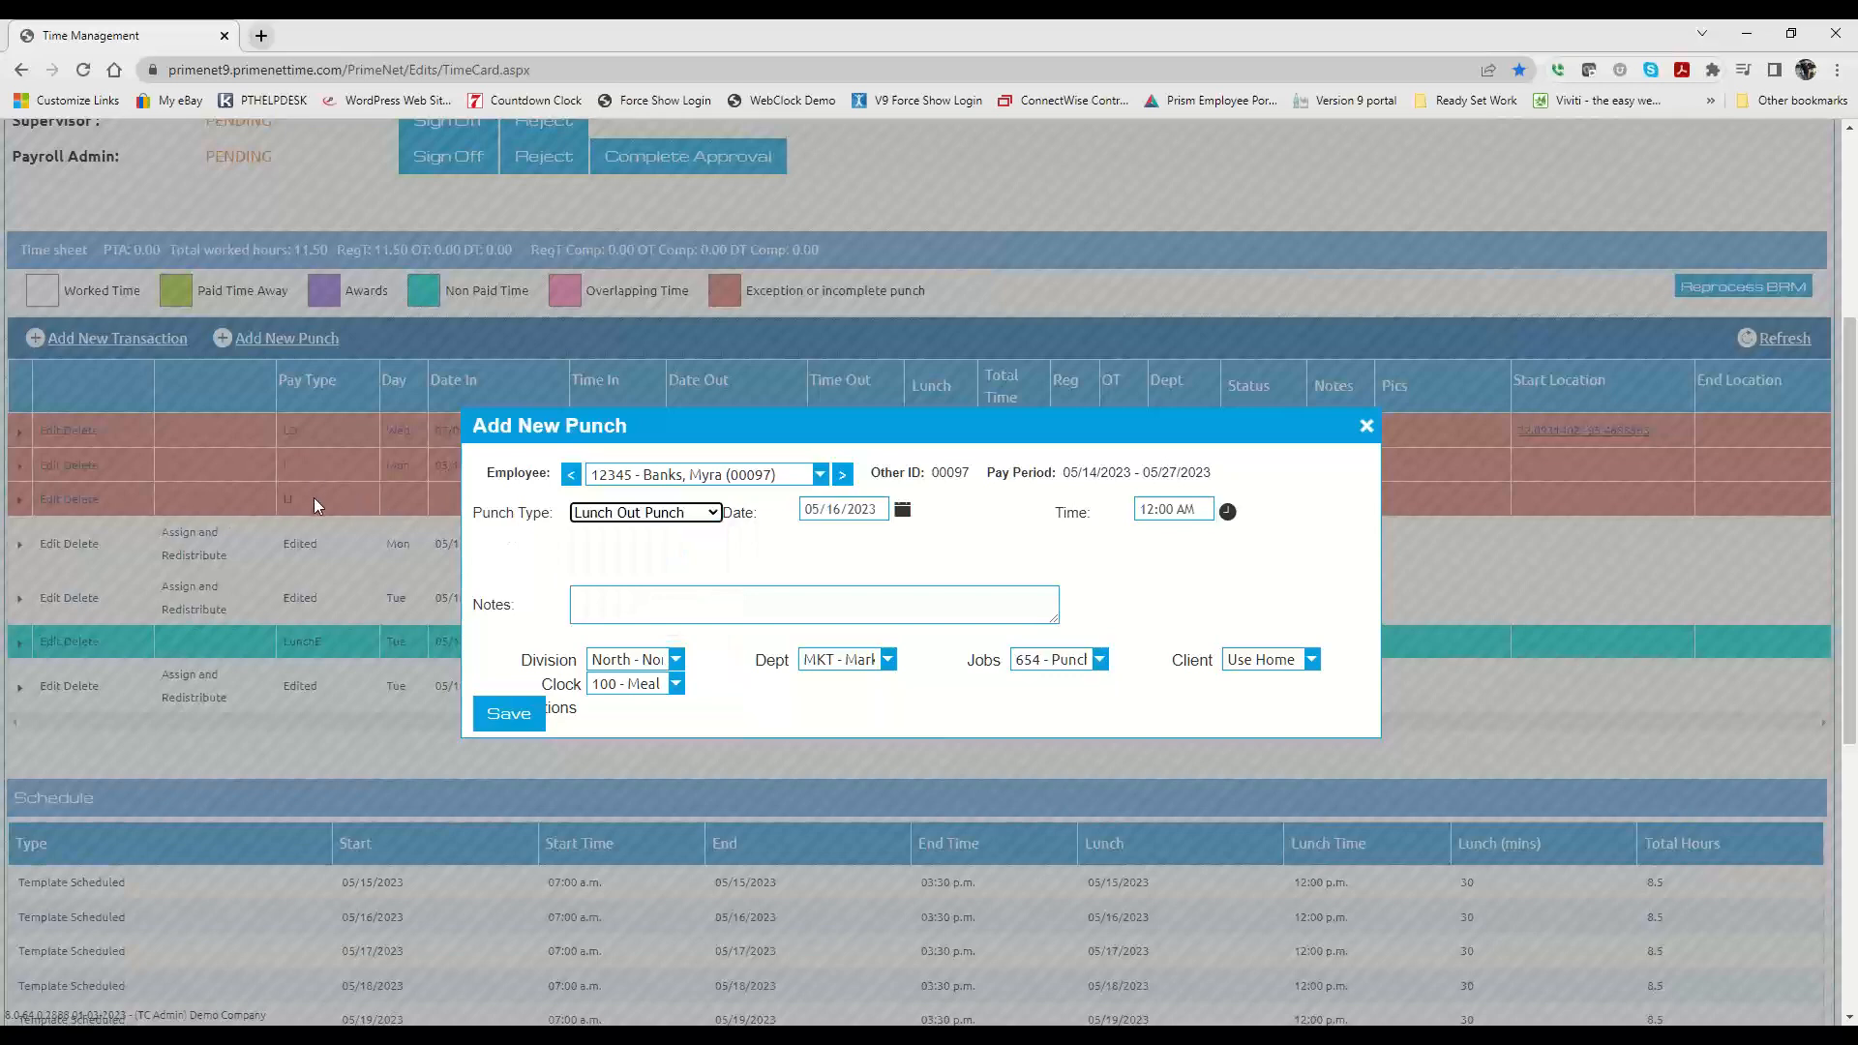
{"action": "left_click", "coordinate": [650, 513]}
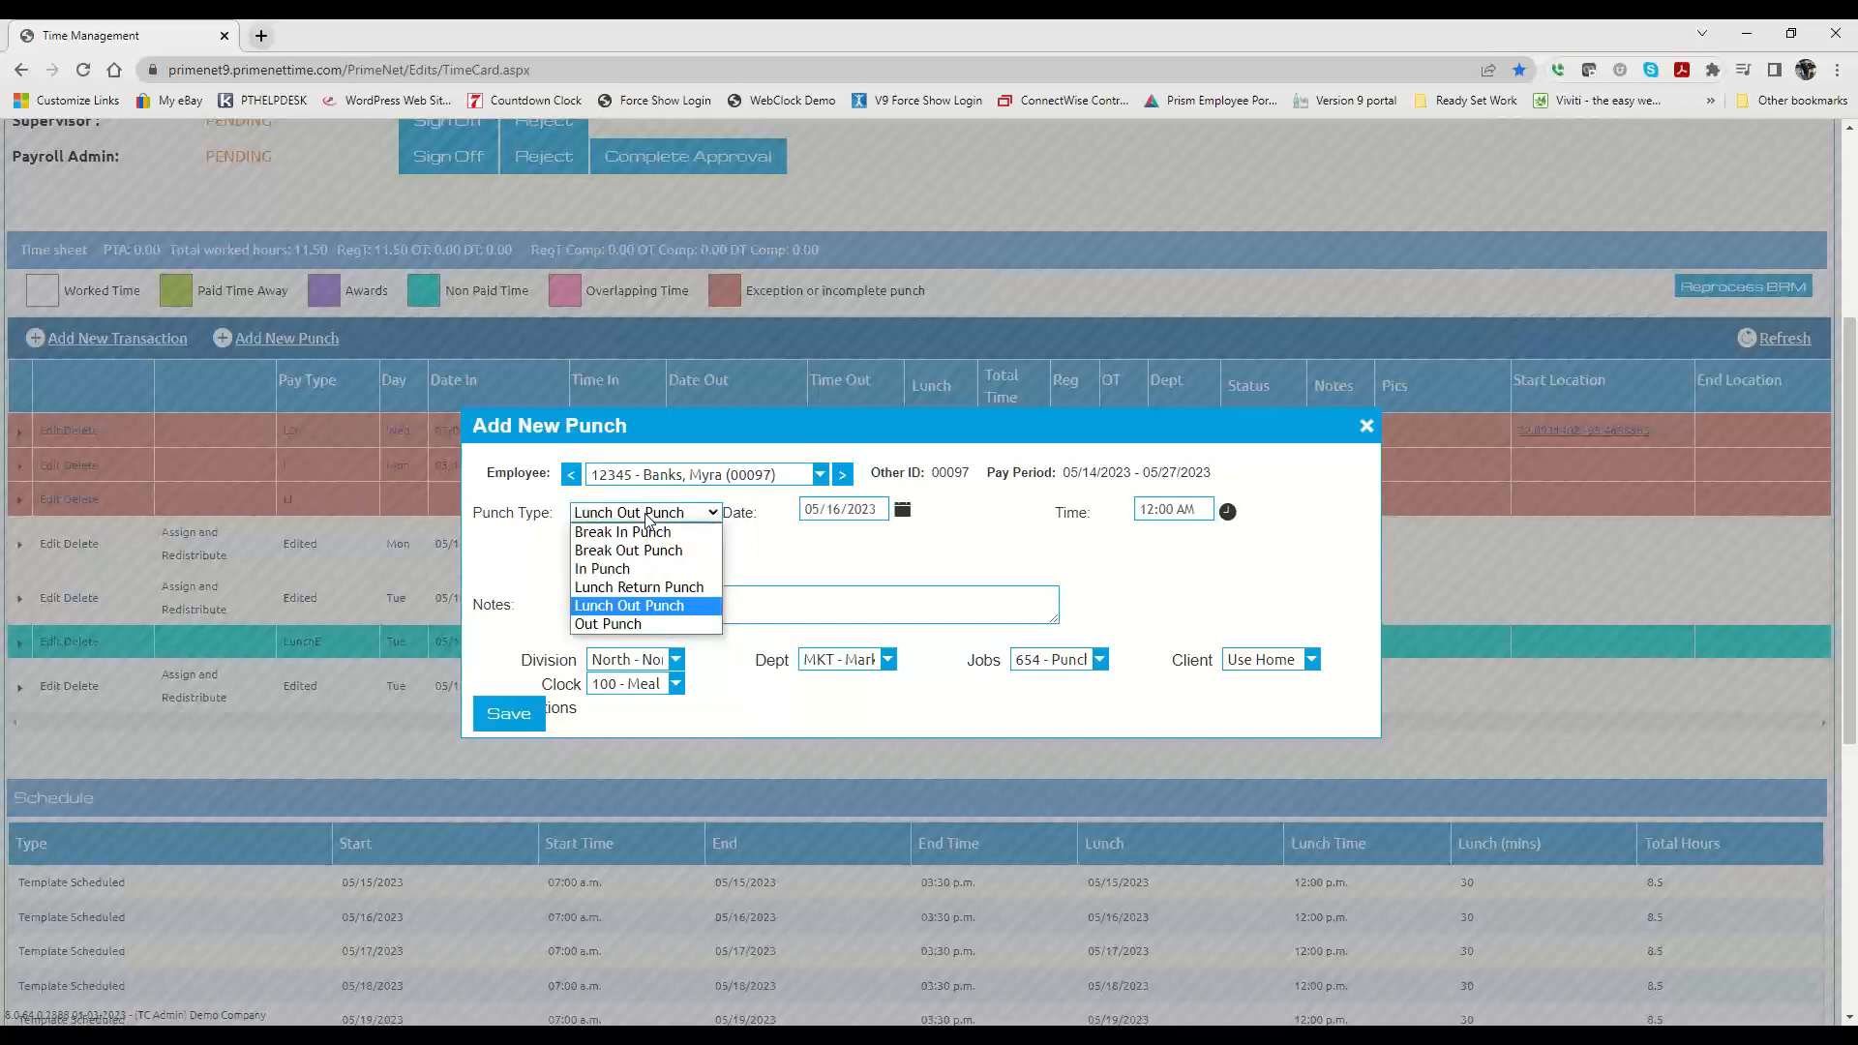
{"action": "left_click", "coordinate": [631, 605]}
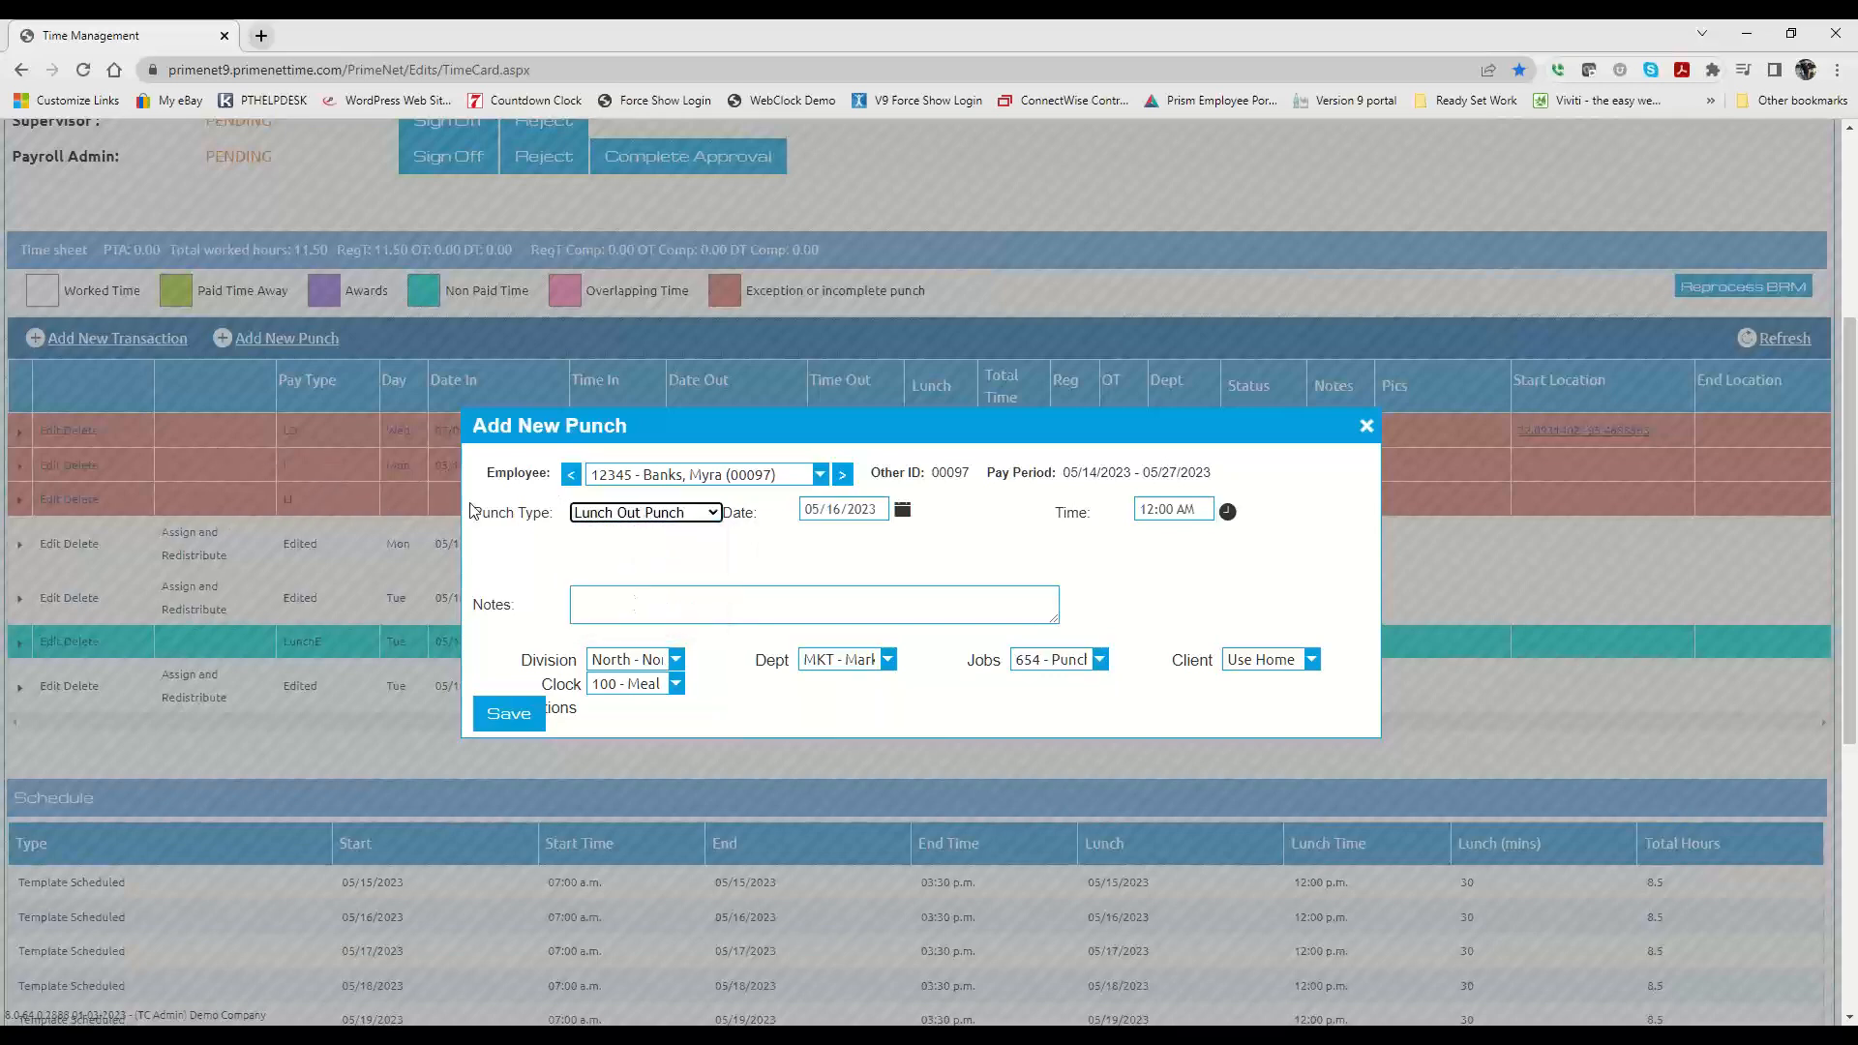
Step: Set the new punch's date to 05/15/2023 and its time to 12:00 PM
{"action": "scroll", "coordinate": [664, 411], "scroll_direction": "up", "scroll_amount": 3}
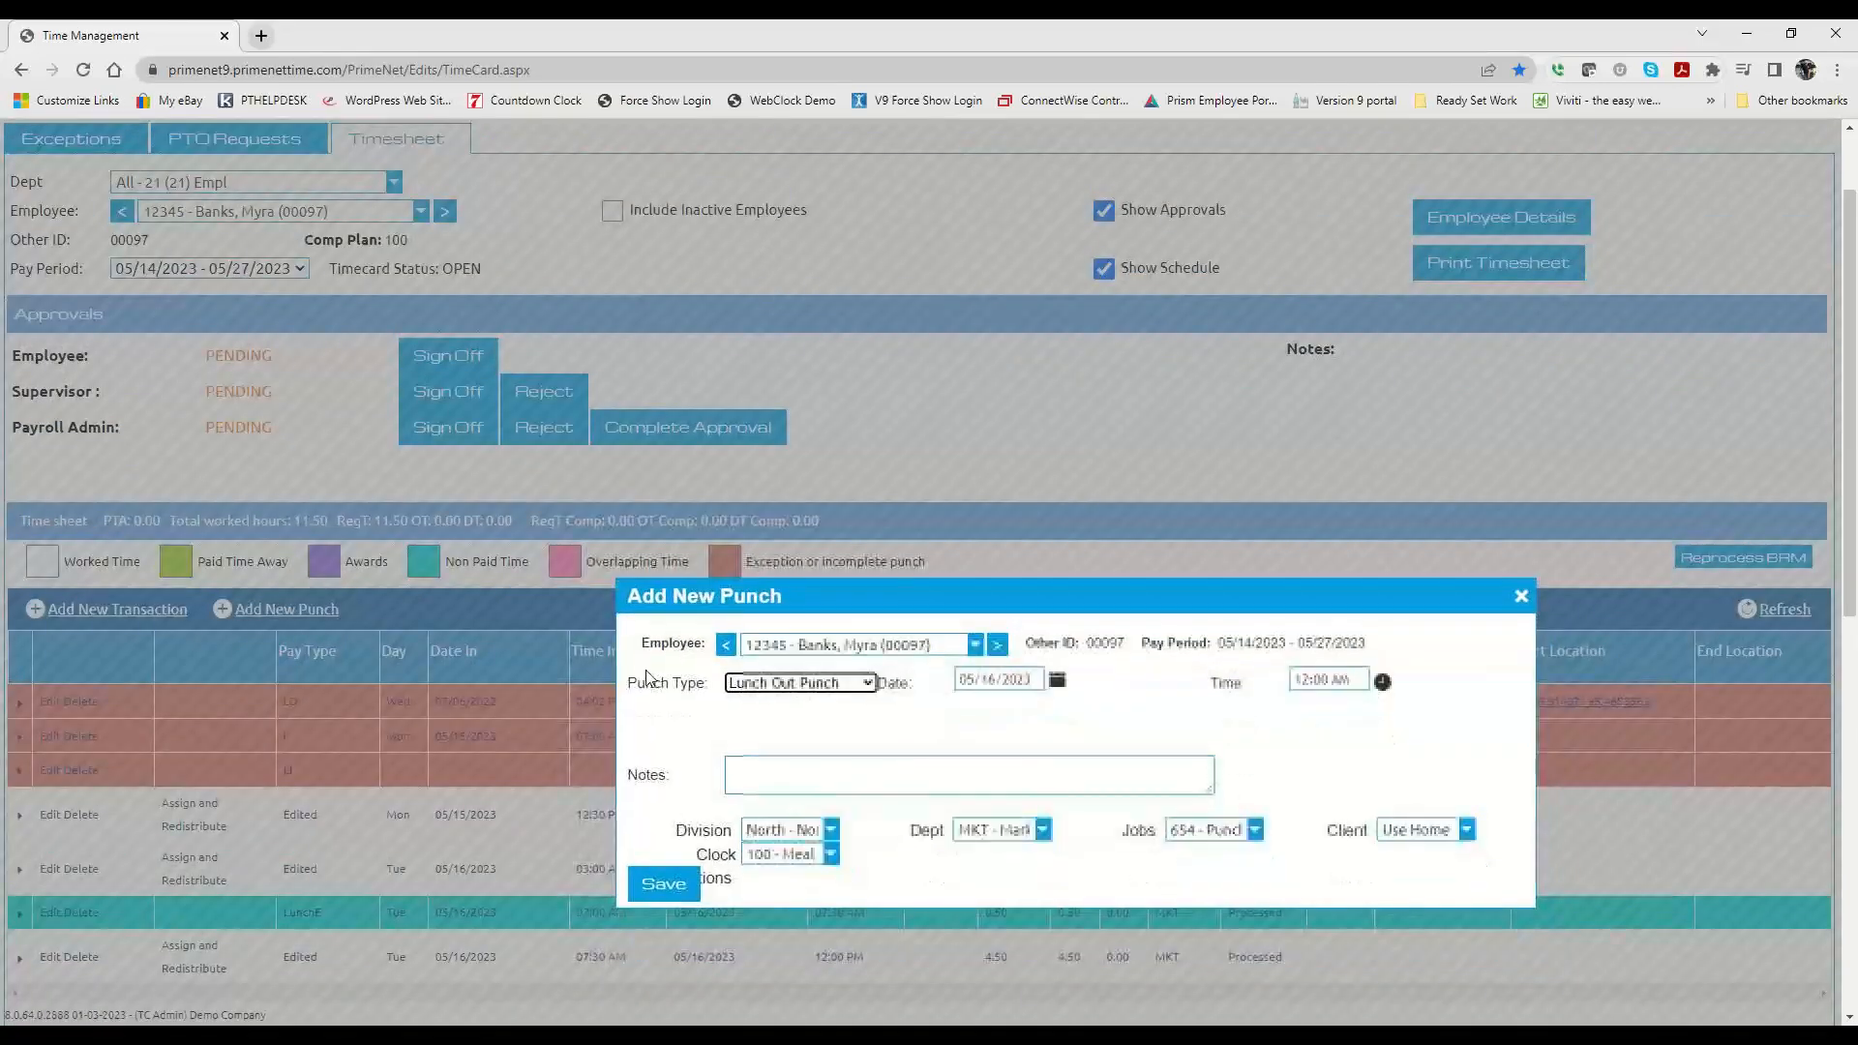
{"action": "left_click", "coordinate": [1062, 687]}
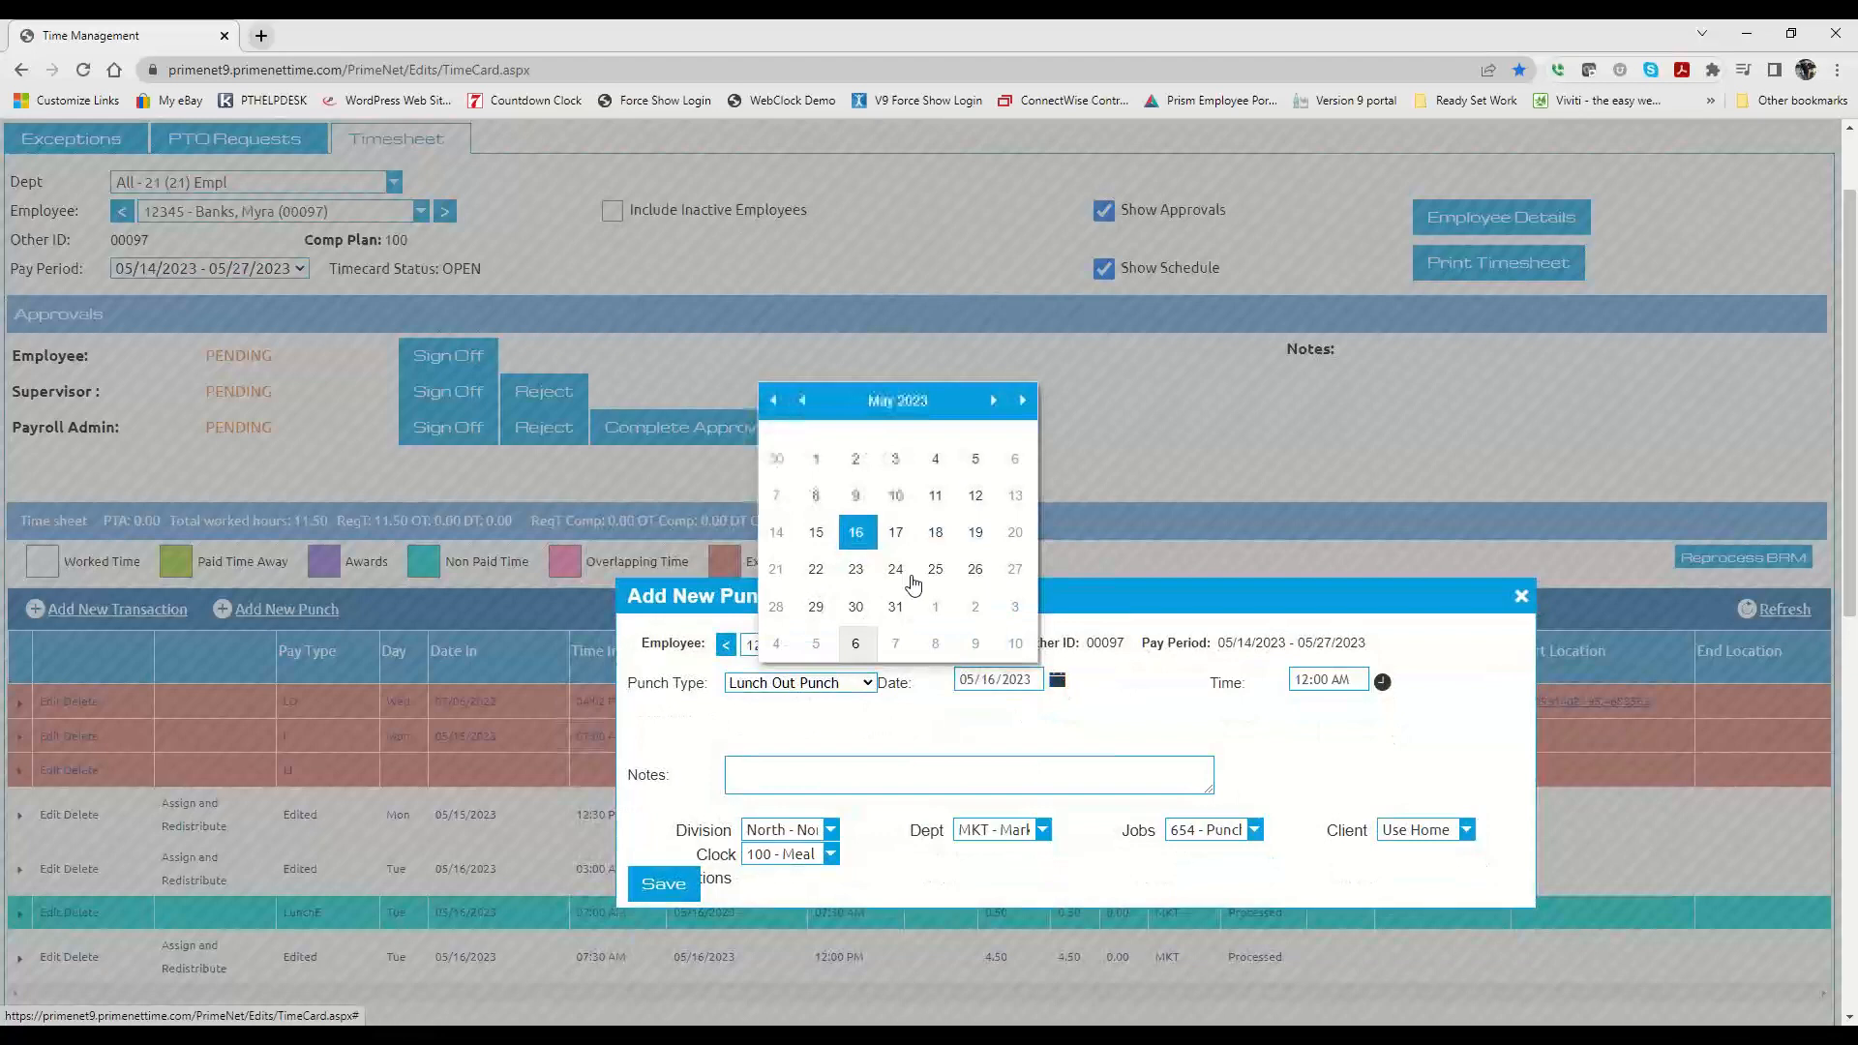
{"action": "left_click", "coordinate": [815, 546]}
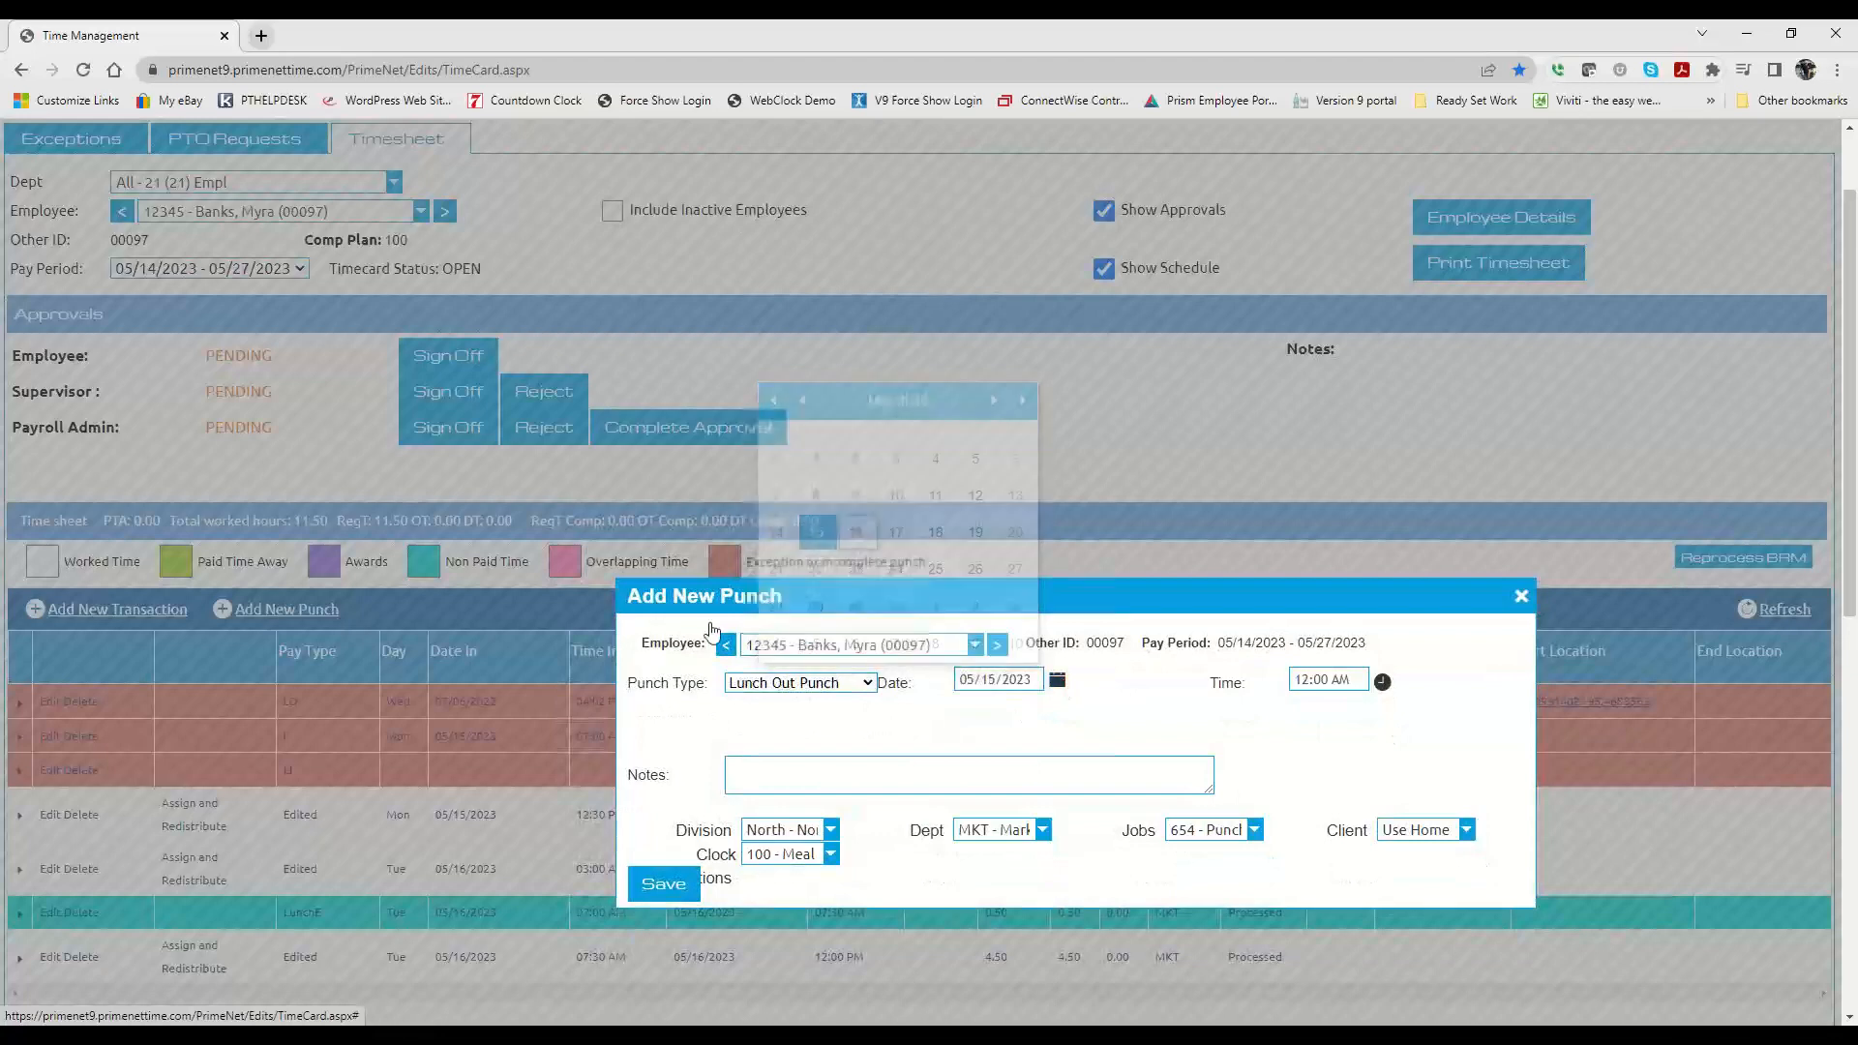
{"action": "left_click", "coordinate": [1307, 684]}
{"action": "type", "text": "12:00 PM"}
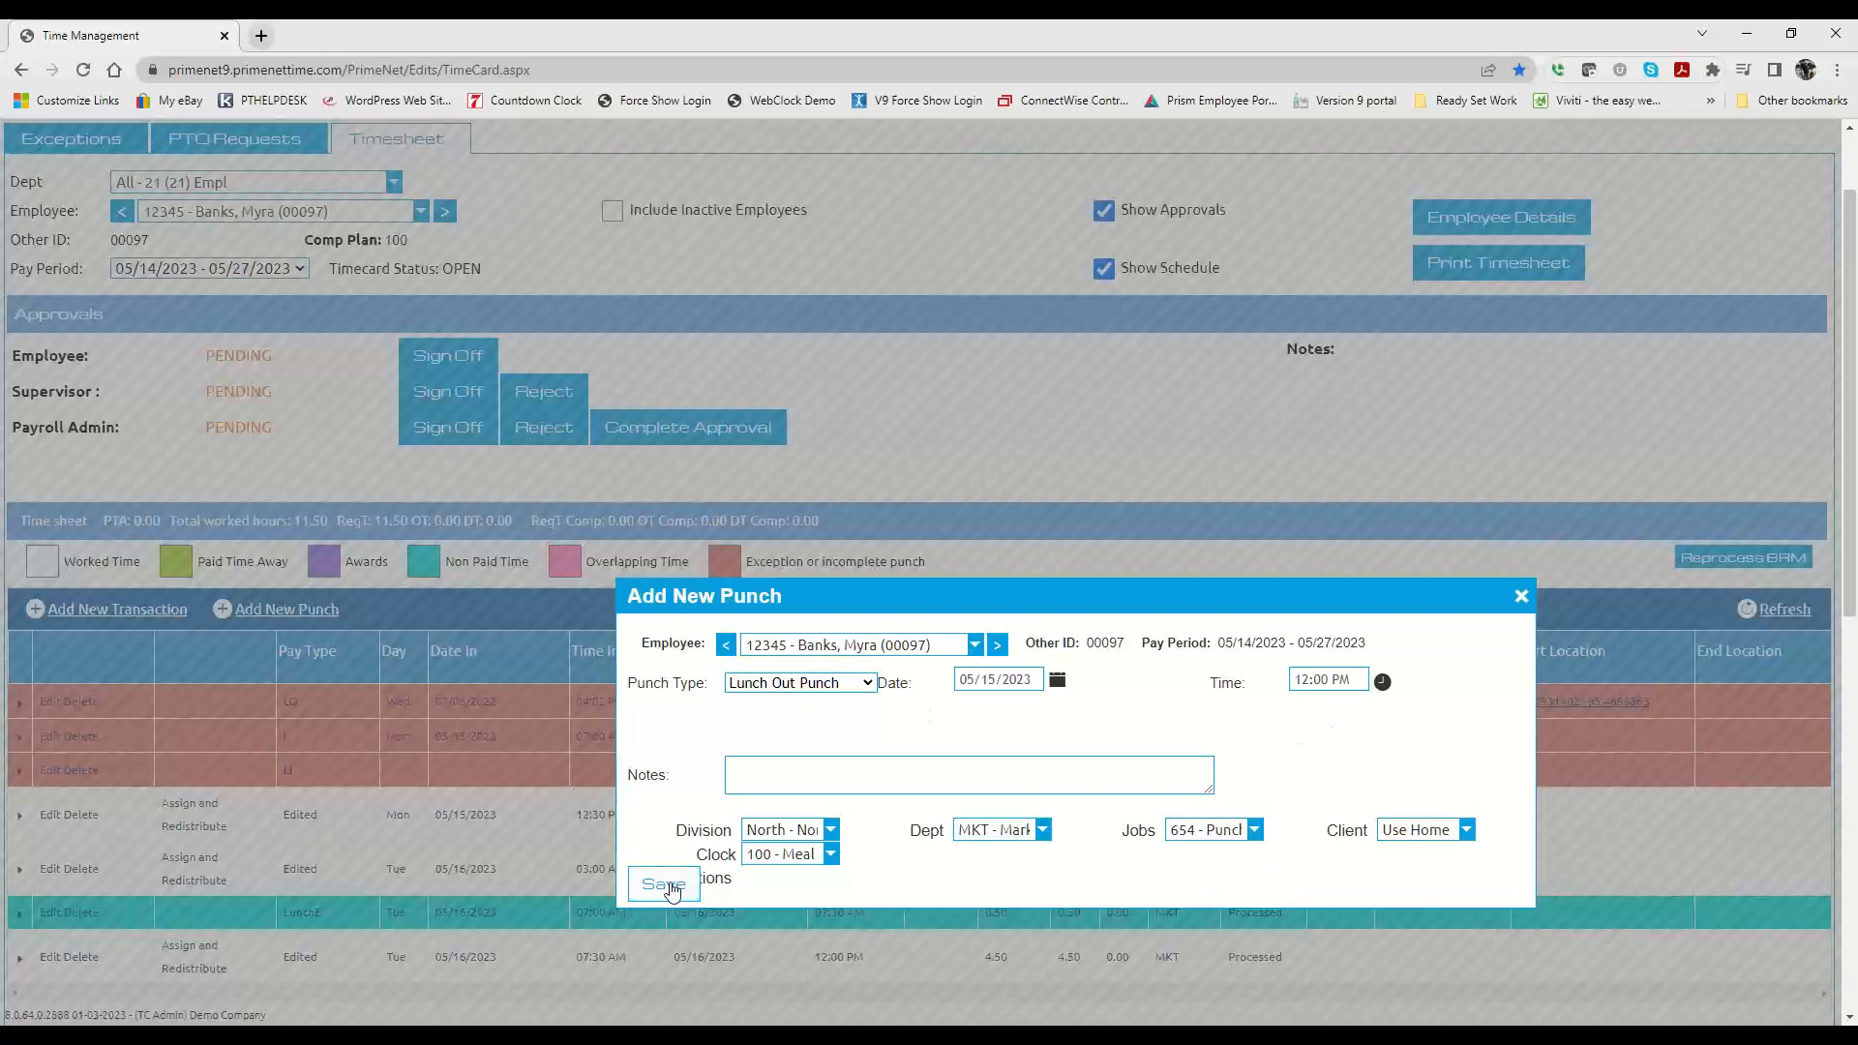
Step: Add the note "Forgot to clock out for lunch." to the new punch and save it
{"action": "left_click", "coordinate": [789, 782]}
{"action": "type", "text": "F"}
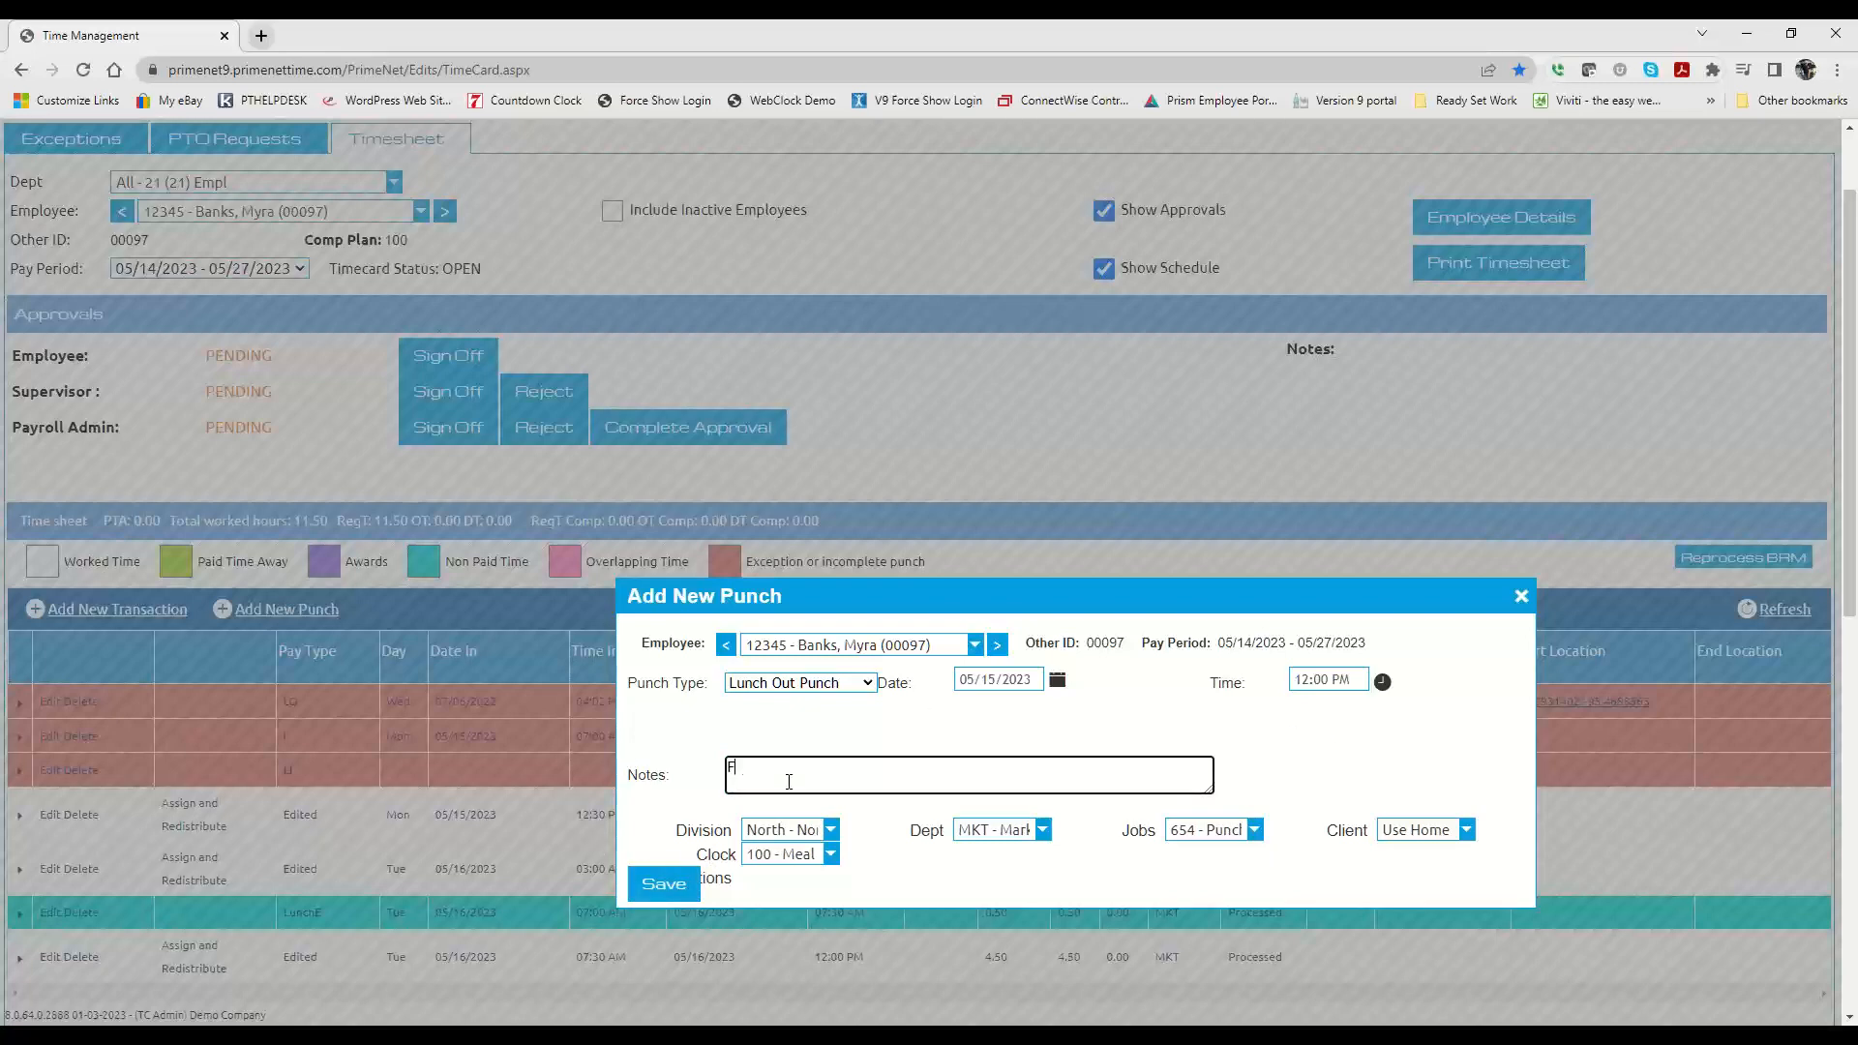
{"action": "type", "text": "orgot to clock out for lunch."}
{"action": "left_click", "coordinate": [665, 885]}
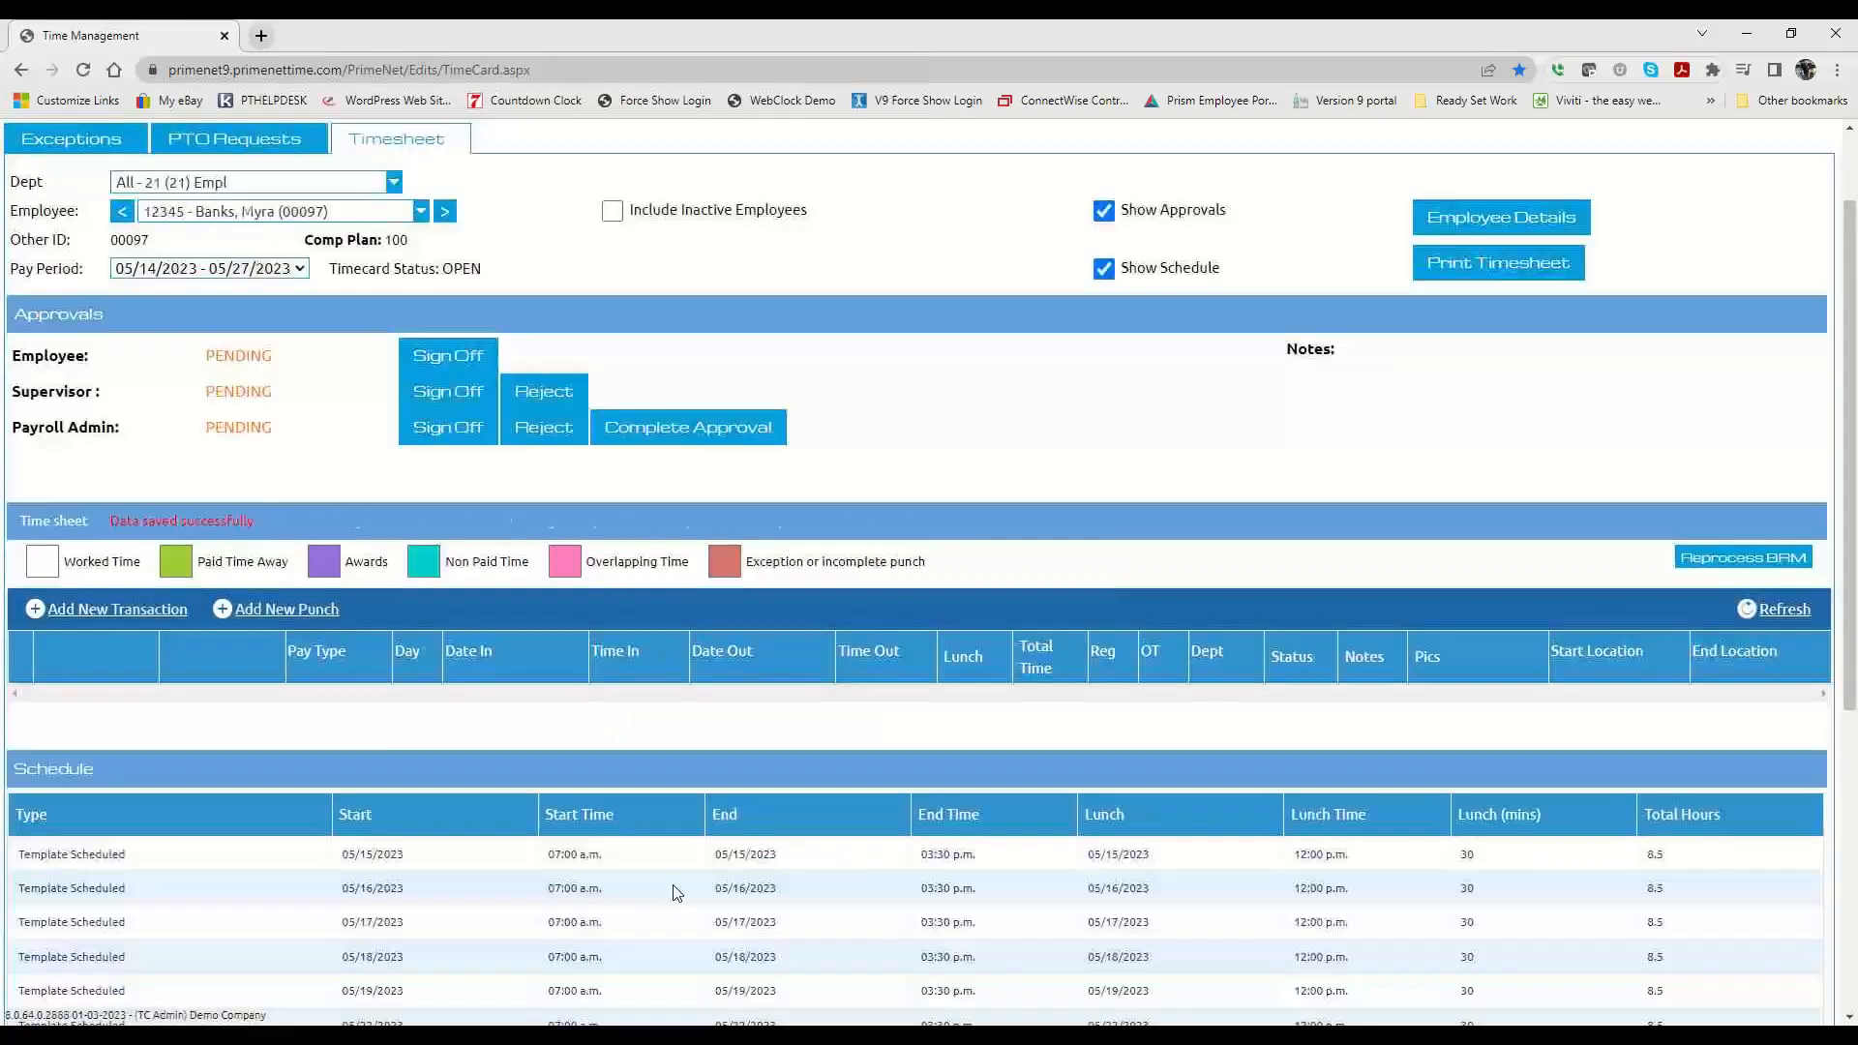